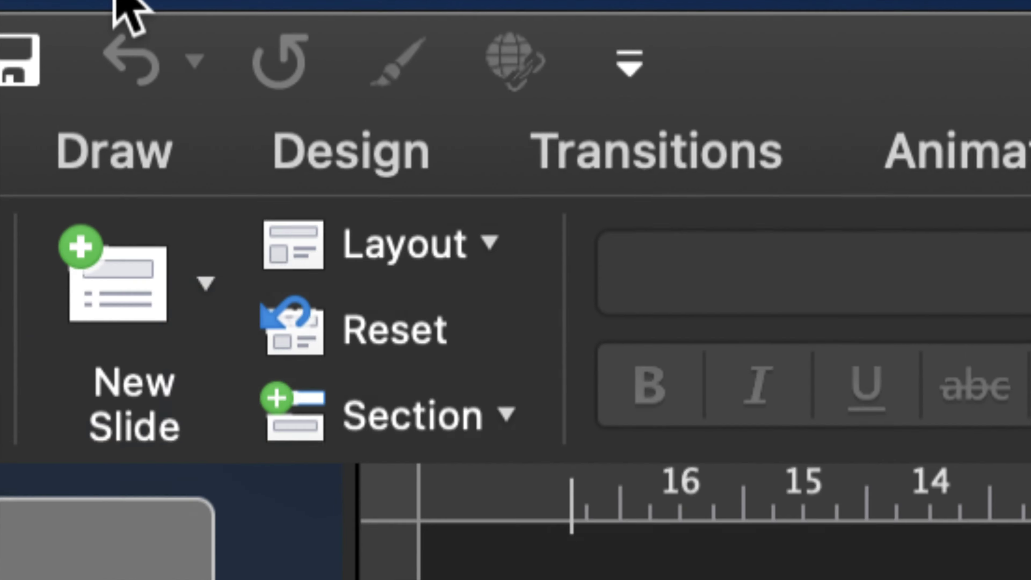
# Step: Open the File menu from the finished bulb infographic deck to start a new presentation
pyautogui.click(115, 1)
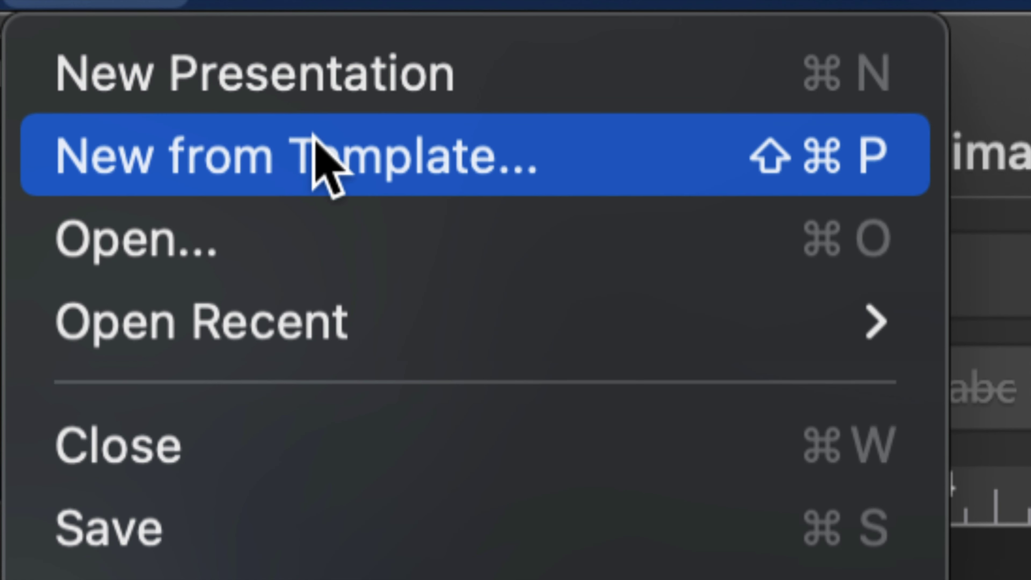
# Step: Create a new blank presentation and delete its title and subtitle placeholders
pyautogui.click(333, 86)
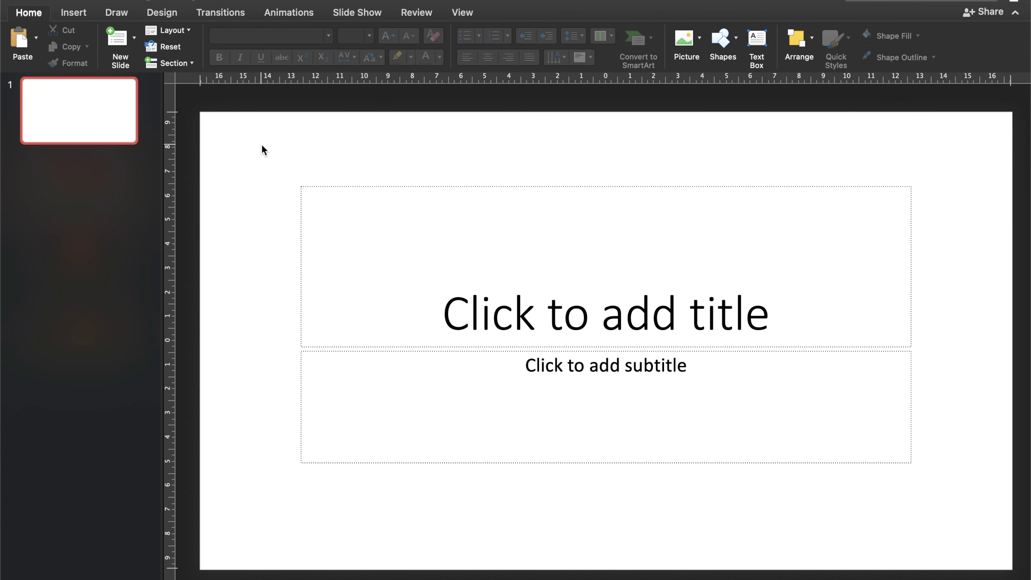
pyautogui.moveTo(248, 133)
pyautogui.mouseDown()
pyautogui.moveTo(1029, 573)
pyautogui.moveTo(987, 560)
pyautogui.mouseUp()
pyautogui.press('Delete')
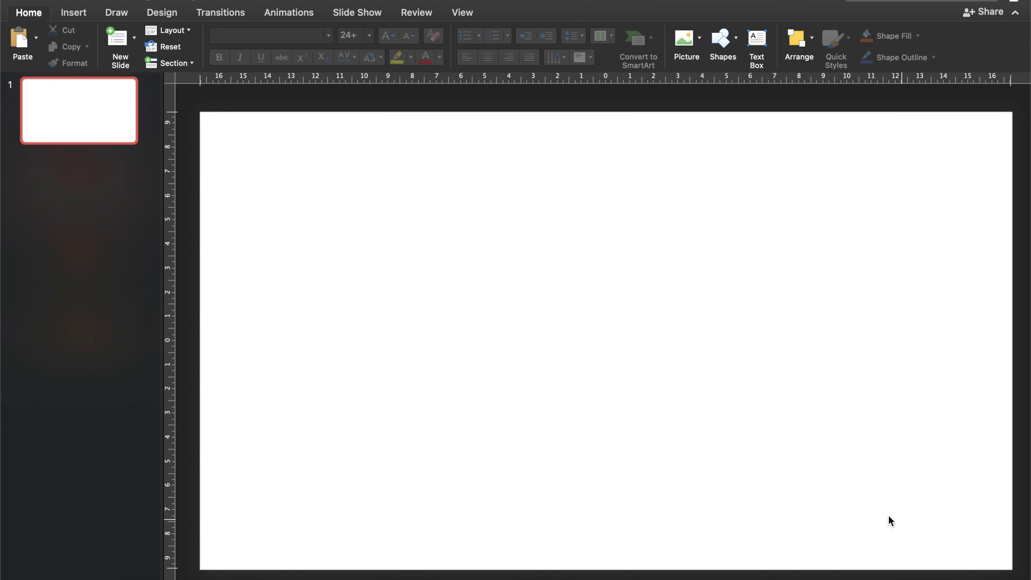
# Step: Set the slide background to a solid Black, Text 1, Lighter 25% fill
pyautogui.rightClick(372, 194)
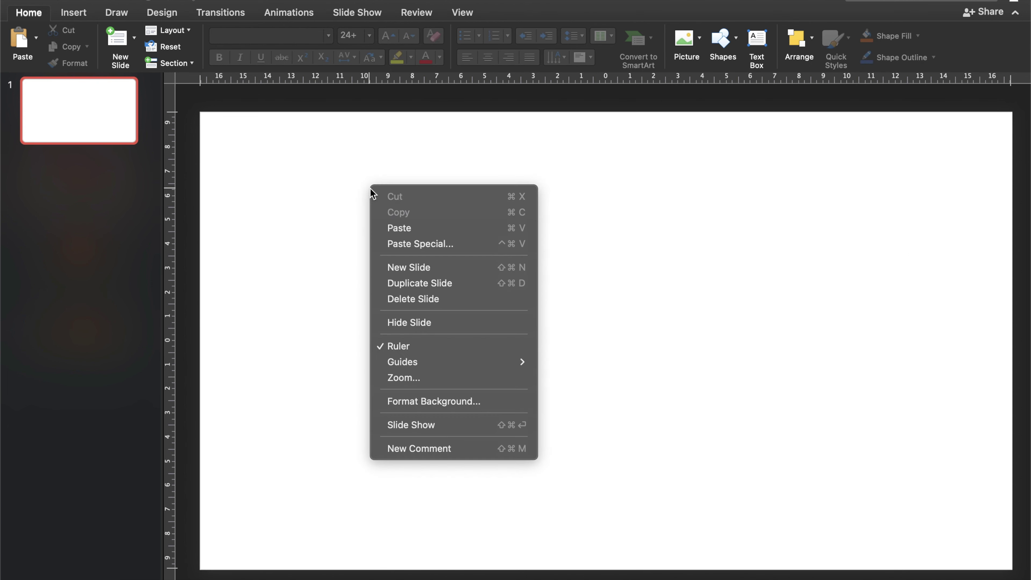
pyautogui.click(438, 400)
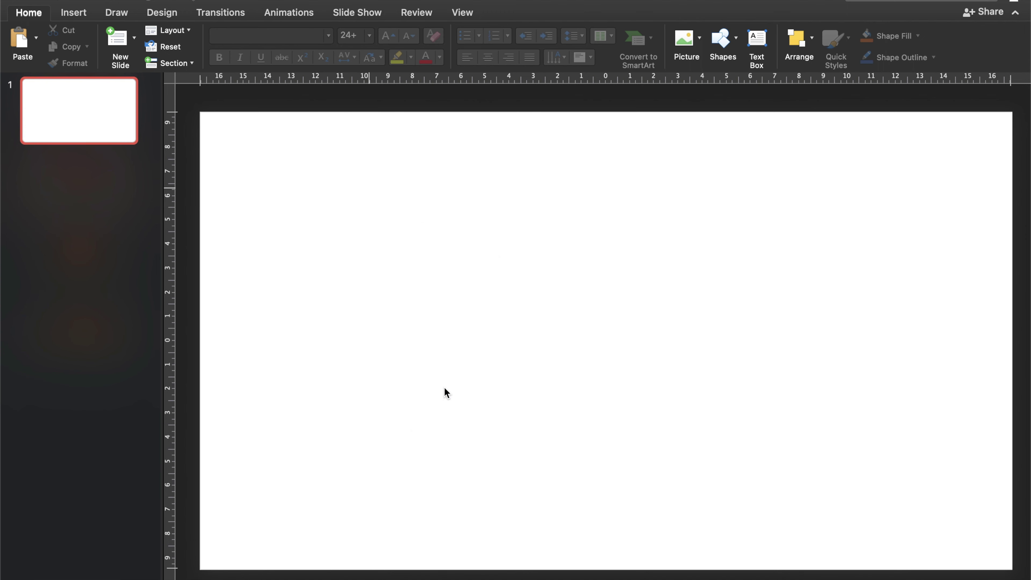
pyautogui.click(1007, 243)
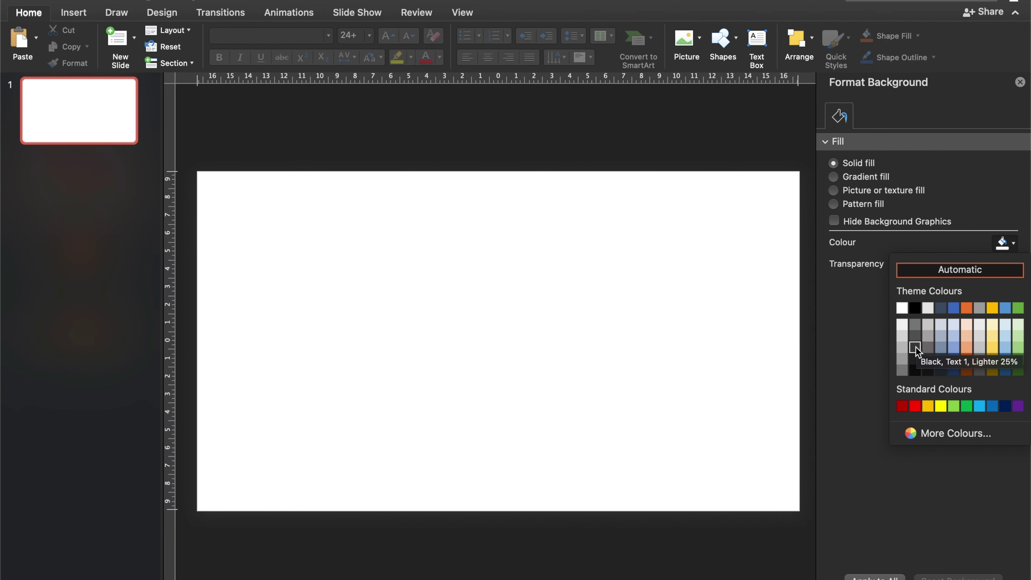
pyautogui.click(916, 347)
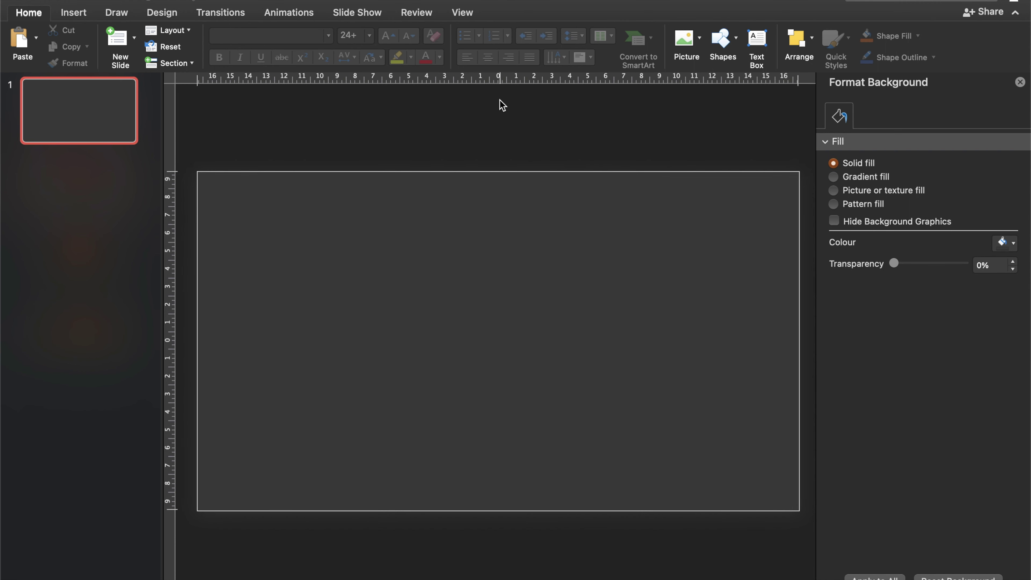
# Step: Turn on the centre guides and draw a Teardrop shape near the slide centre
pyautogui.click(463, 13)
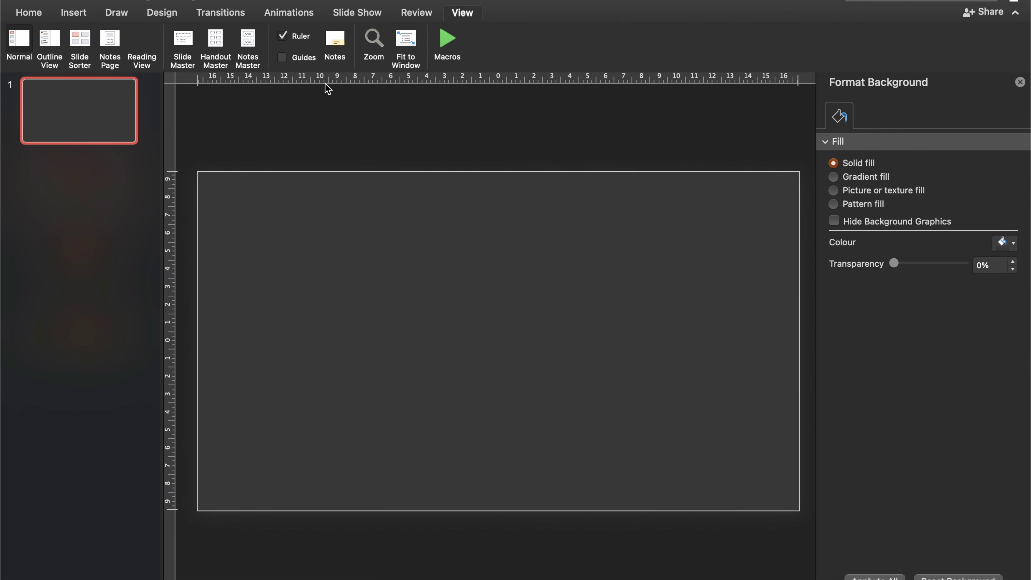
pyautogui.click(283, 57)
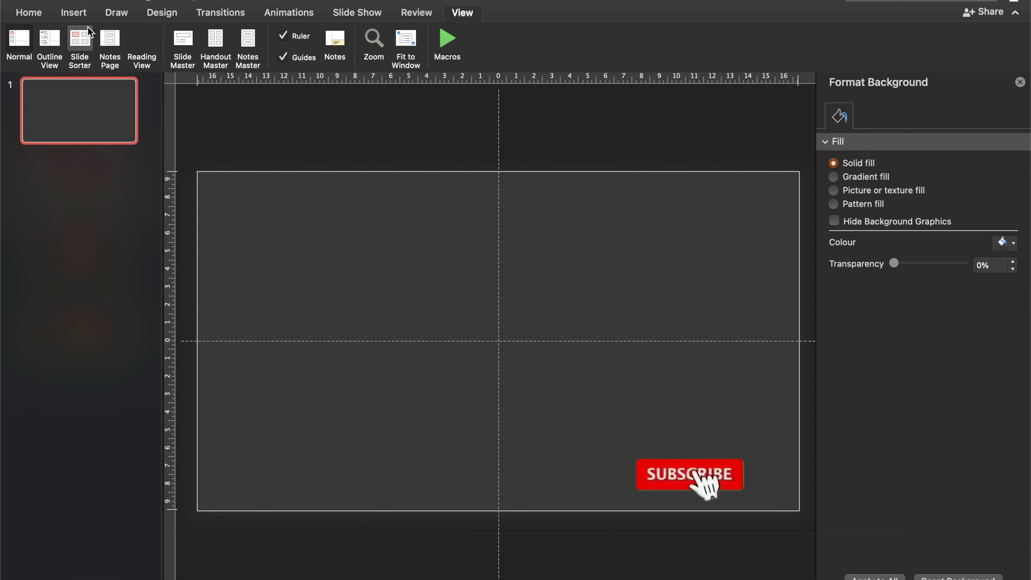
pyautogui.click(75, 15)
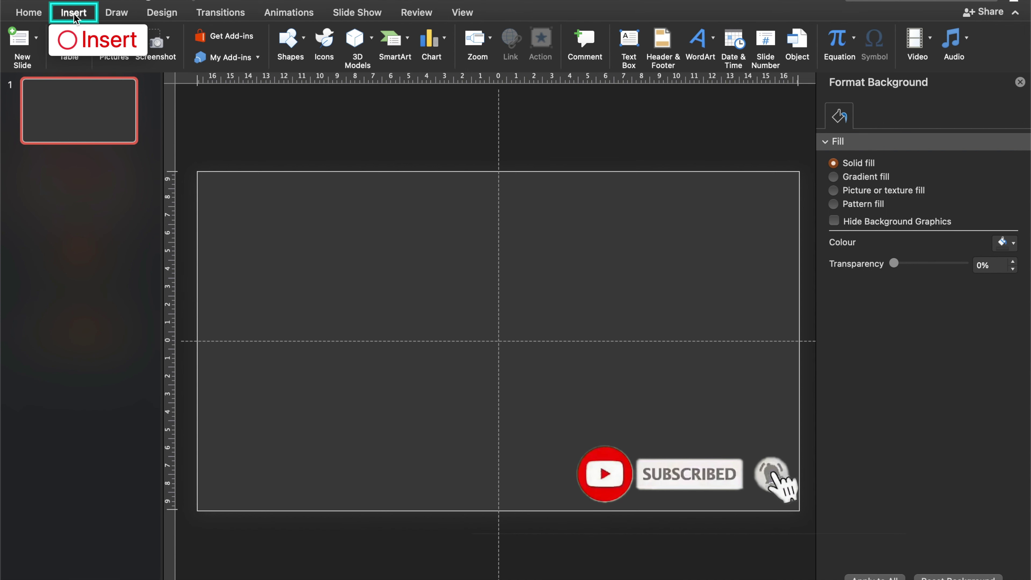
pyautogui.click(303, 44)
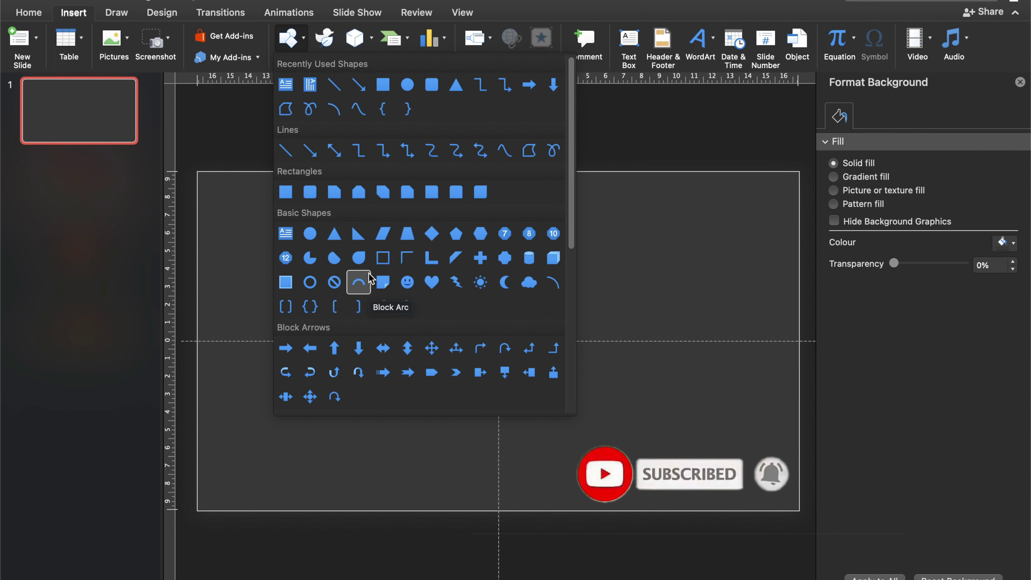
pyautogui.click(366, 258)
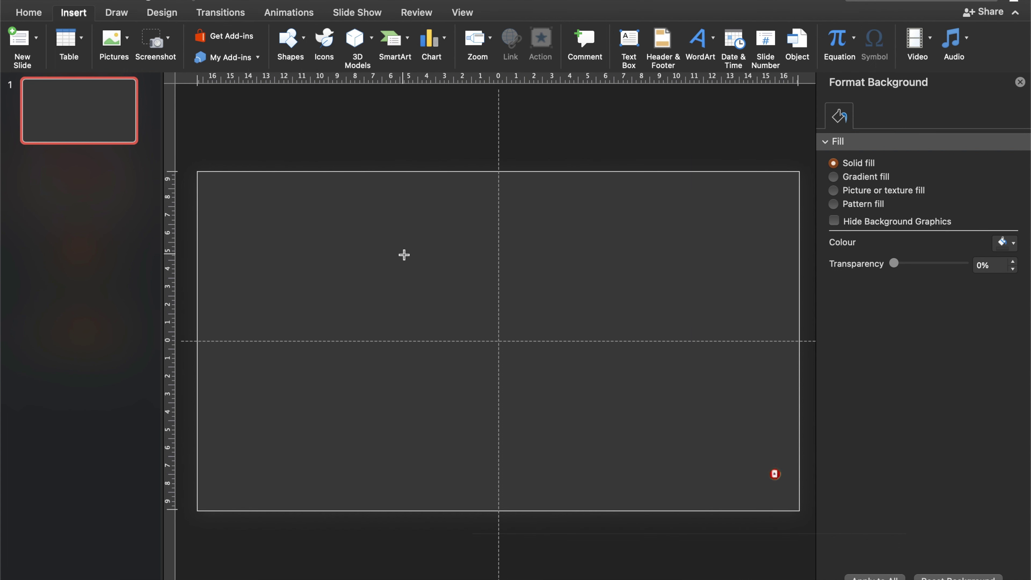
pyautogui.moveTo(417, 247); pyautogui.dragTo(592, 414)
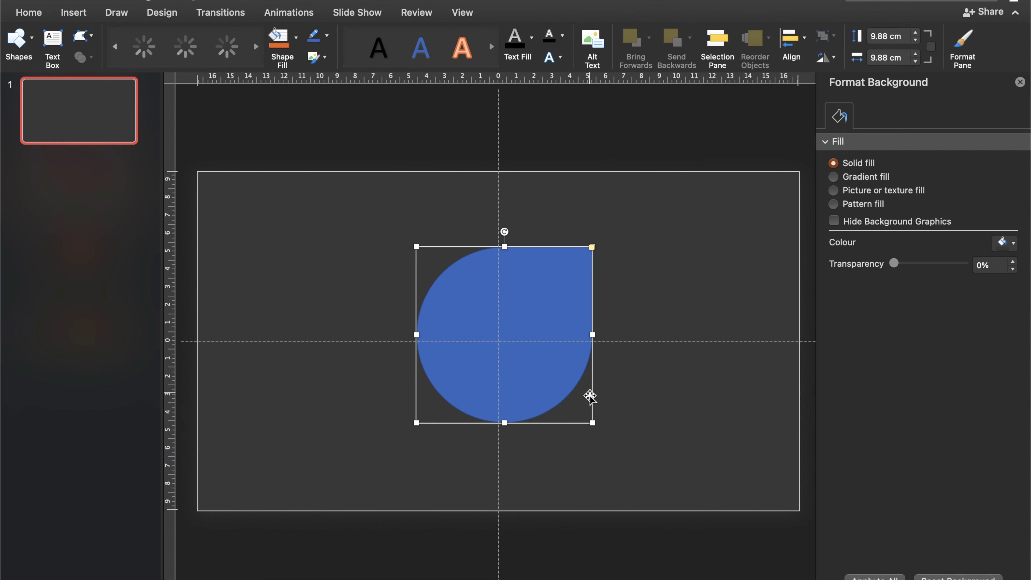
# Step: Rotate the teardrop tip-down, centre it on the vertical guide, and make its fill 15% transparent
pyautogui.moveTo(503, 235); pyautogui.dragTo(582, 421)
pyautogui.moveTo(526, 371)
pyautogui.mouseDown()
pyautogui.moveTo(529, 346)
pyautogui.moveTo(515, 340)
pyautogui.mouseUp()
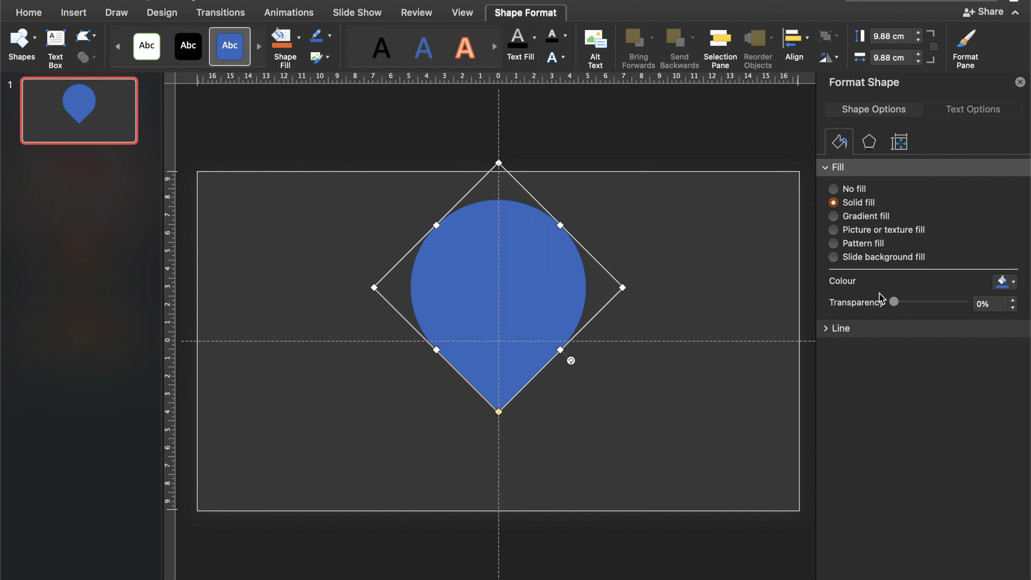
pyautogui.moveTo(895, 308); pyautogui.dragTo(931, 313)
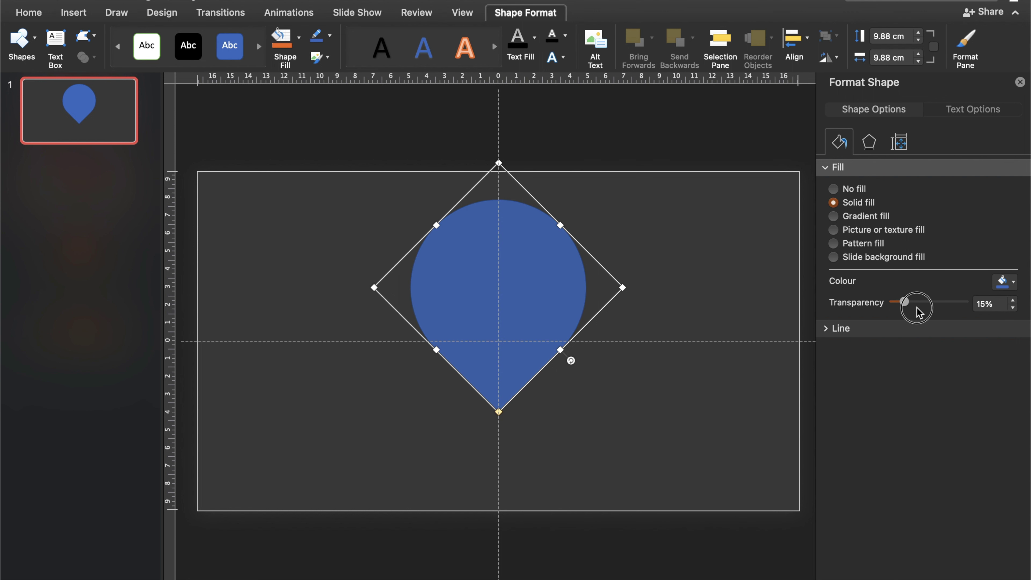
# Step: Set the teardrop fill to 71% transparency, give it a white outline, and enter Edit Points
pyautogui.moveTo(931, 313); pyautogui.dragTo(944, 309)
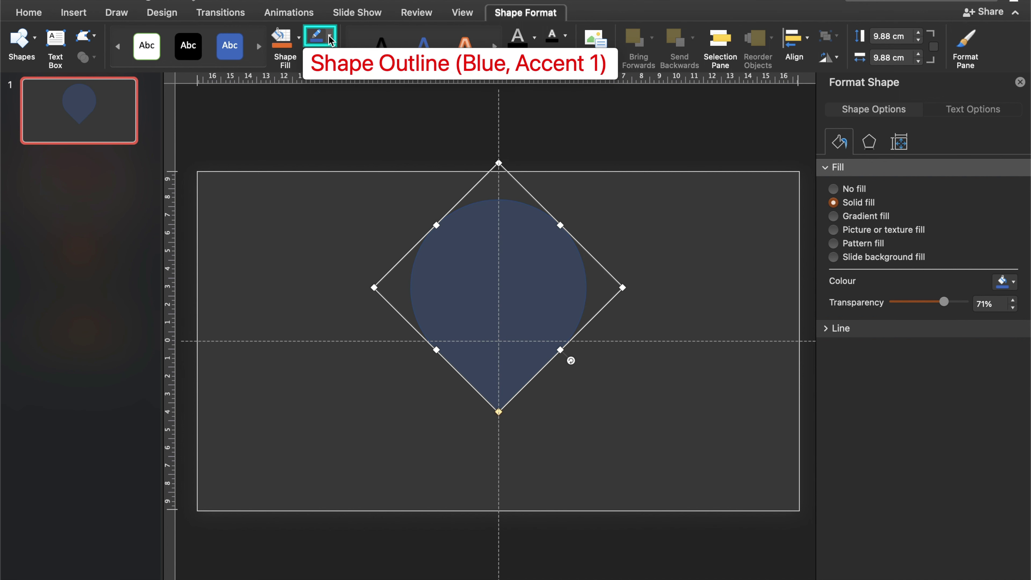
pyautogui.click(330, 39)
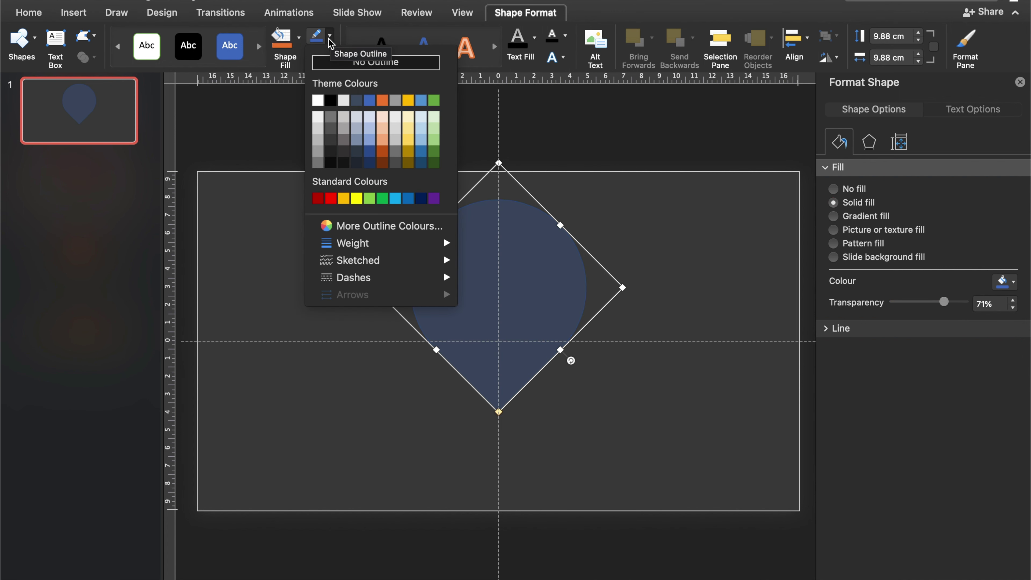
pyautogui.click(318, 100)
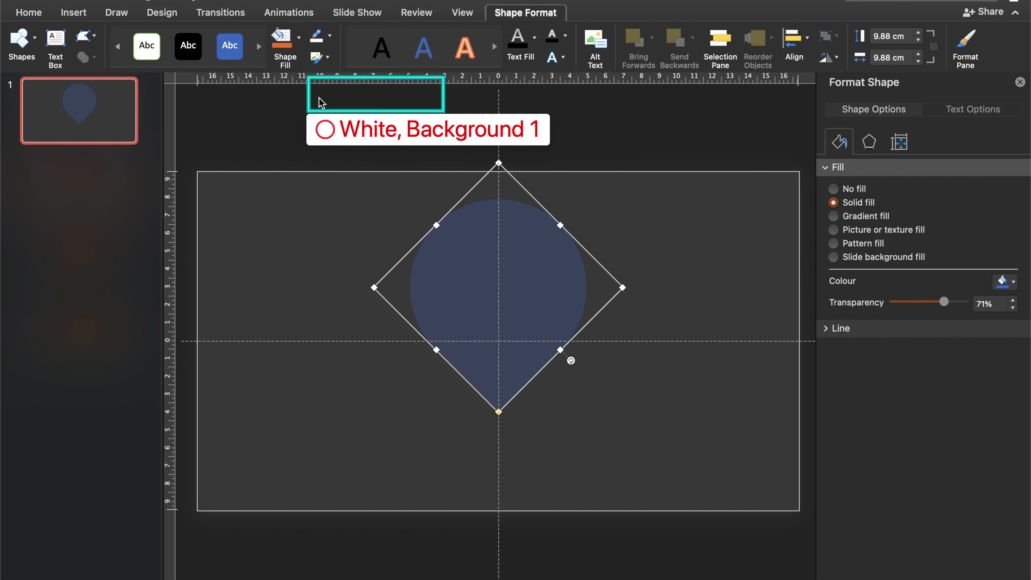
pyautogui.rightClick(519, 264)
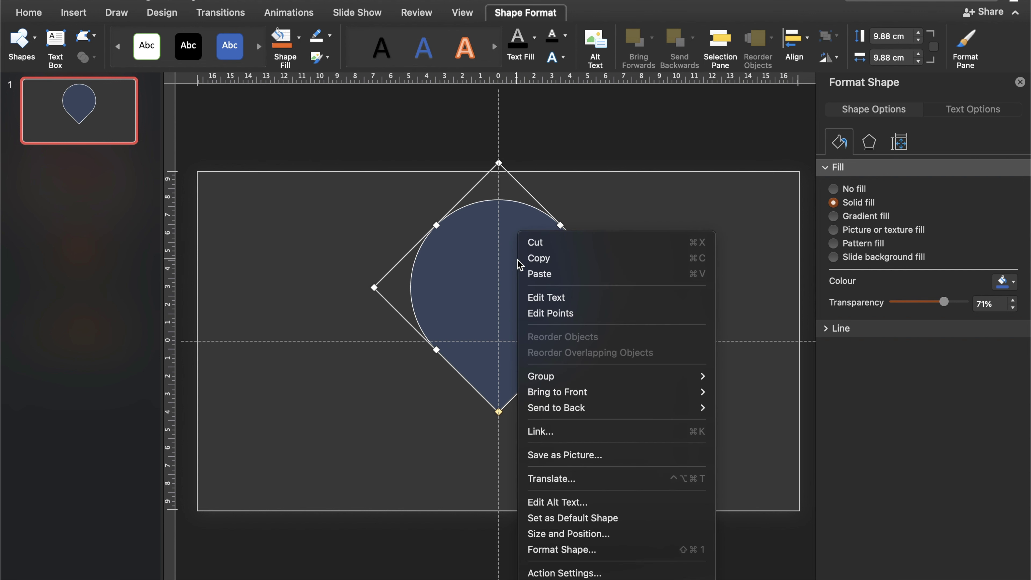
pyautogui.click(554, 315)
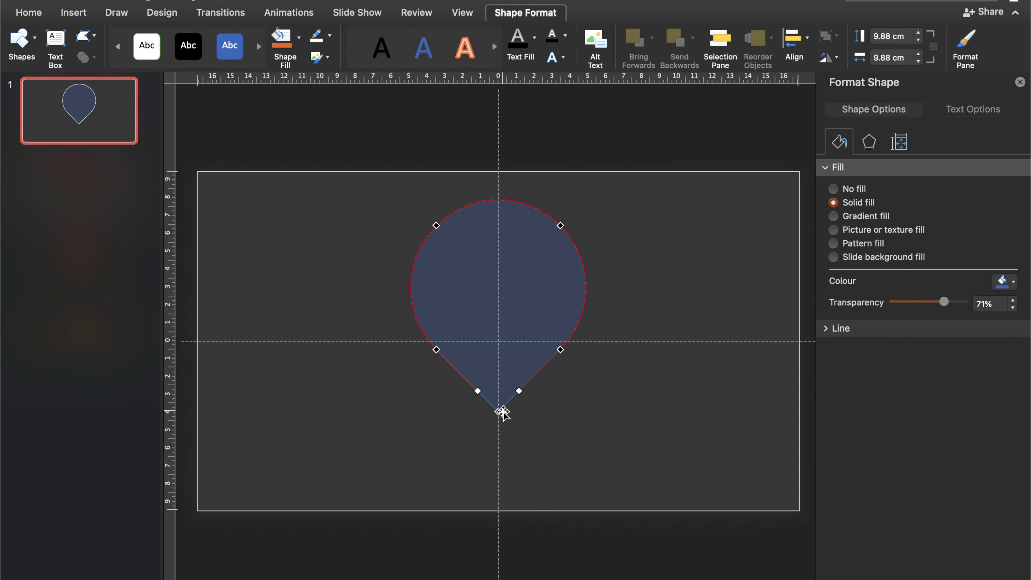
# Step: Round the teardrop's pointed tip into a curved neck and move the shape toward the slide top
pyautogui.moveTo(520, 392); pyautogui.dragTo(541, 414)
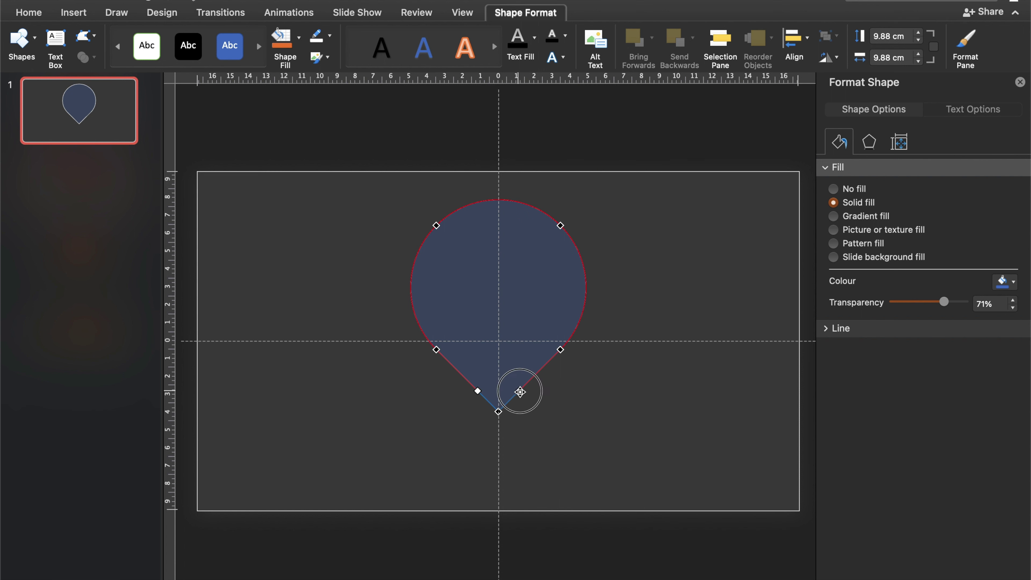
pyautogui.moveTo(541, 414); pyautogui.dragTo(542, 415)
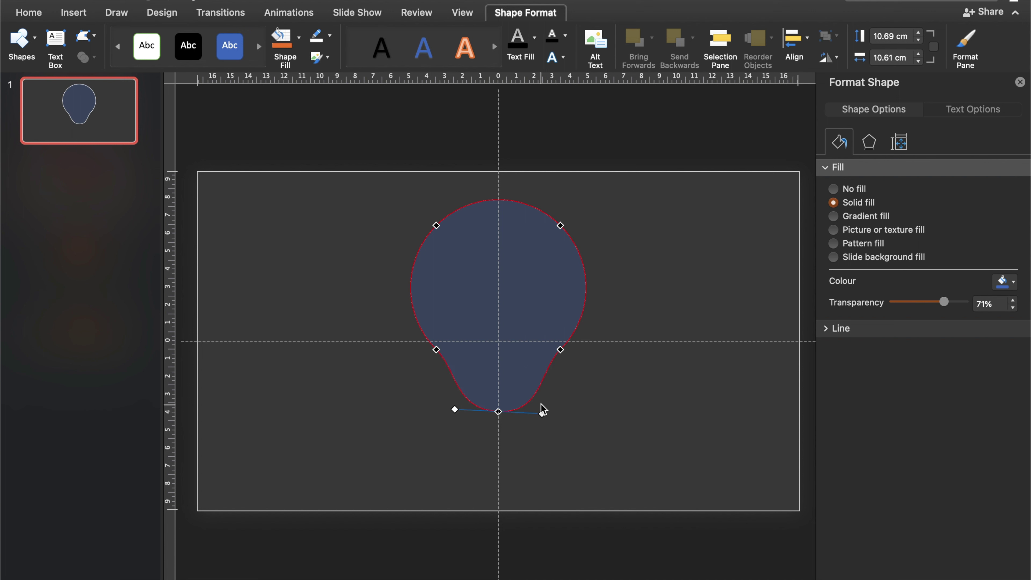
pyautogui.moveTo(515, 379); pyautogui.dragTo(522, 310)
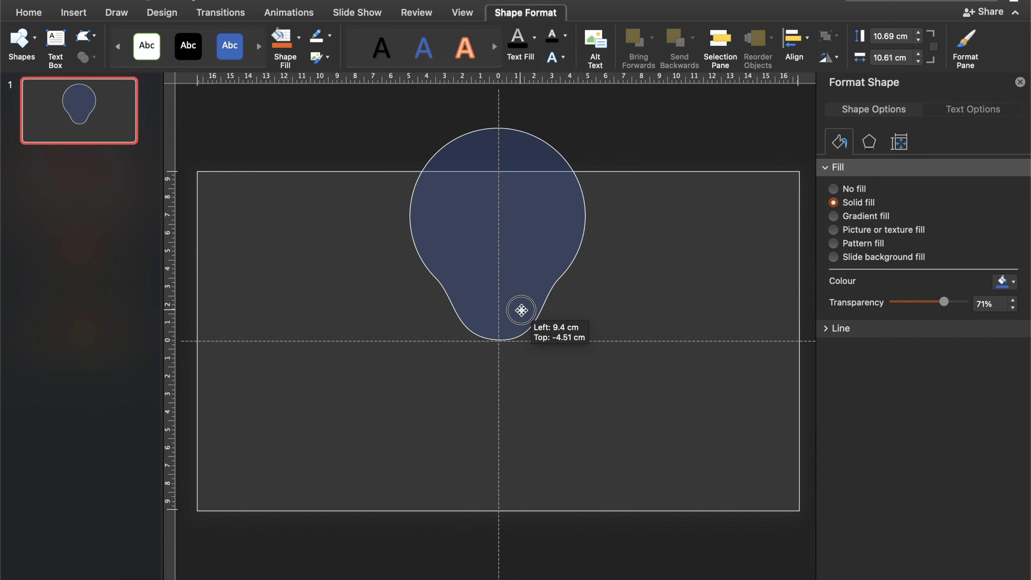
pyautogui.moveTo(521, 310); pyautogui.dragTo(522, 310)
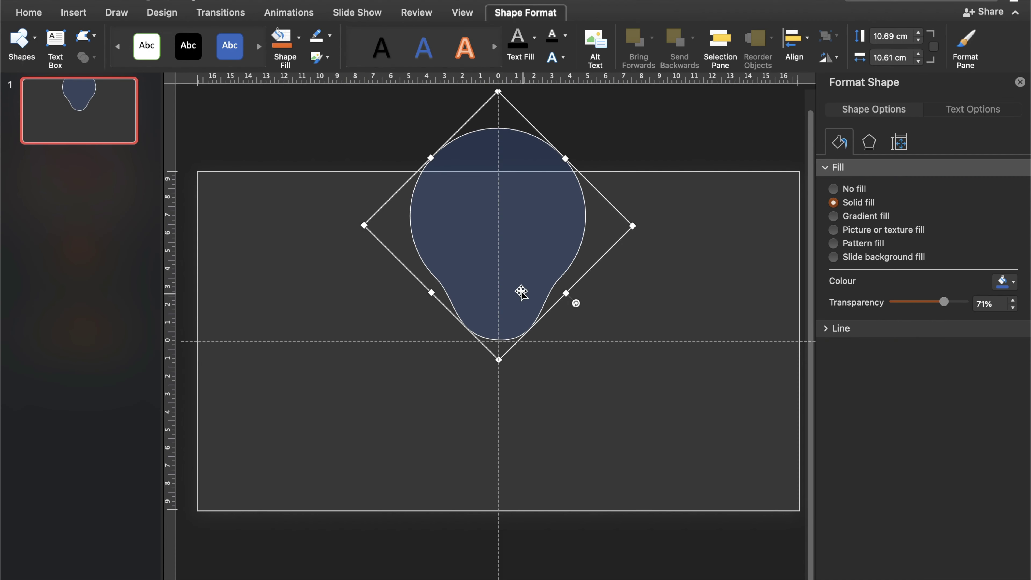
# Step: Lengthen and widen the bulb's neck by editing its bottom point, then move the bulb to the slide centre
pyautogui.rightClick(516, 286)
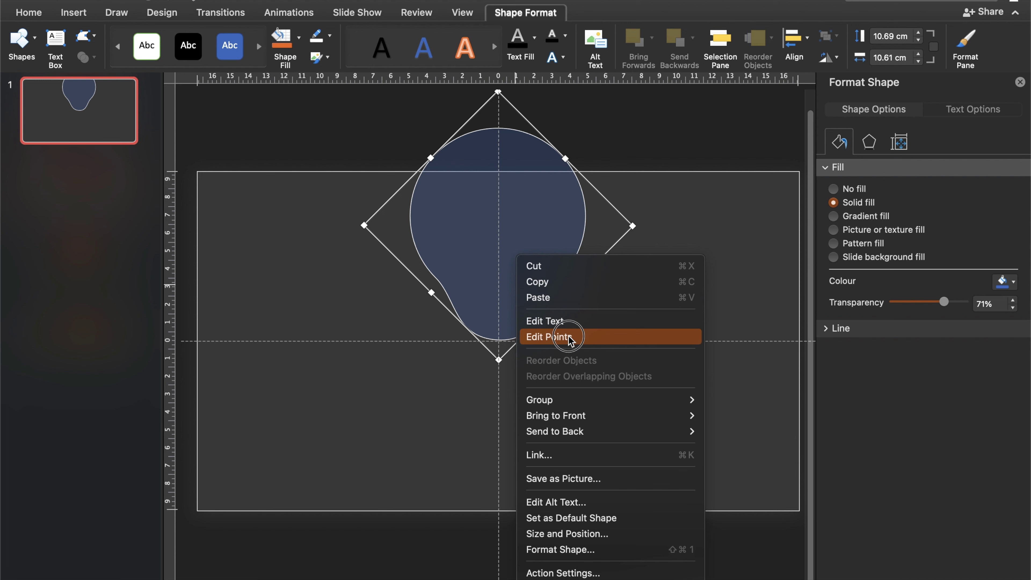
pyautogui.click(535, 334)
pyautogui.click(499, 340)
pyautogui.moveTo(498, 341); pyautogui.dragTo(498, 351)
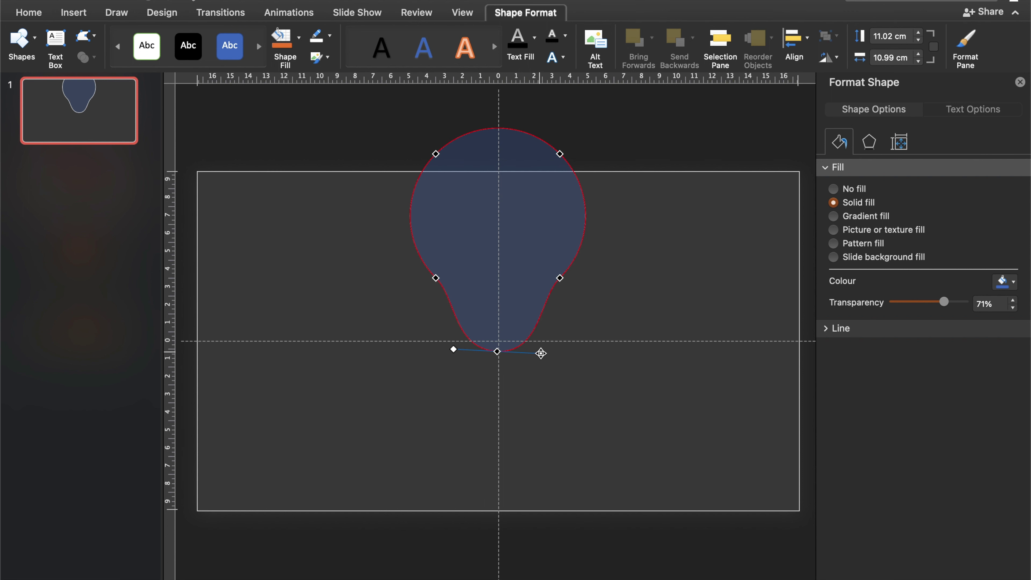
pyautogui.click(541, 352)
pyautogui.moveTo(540, 353); pyautogui.dragTo(562, 350)
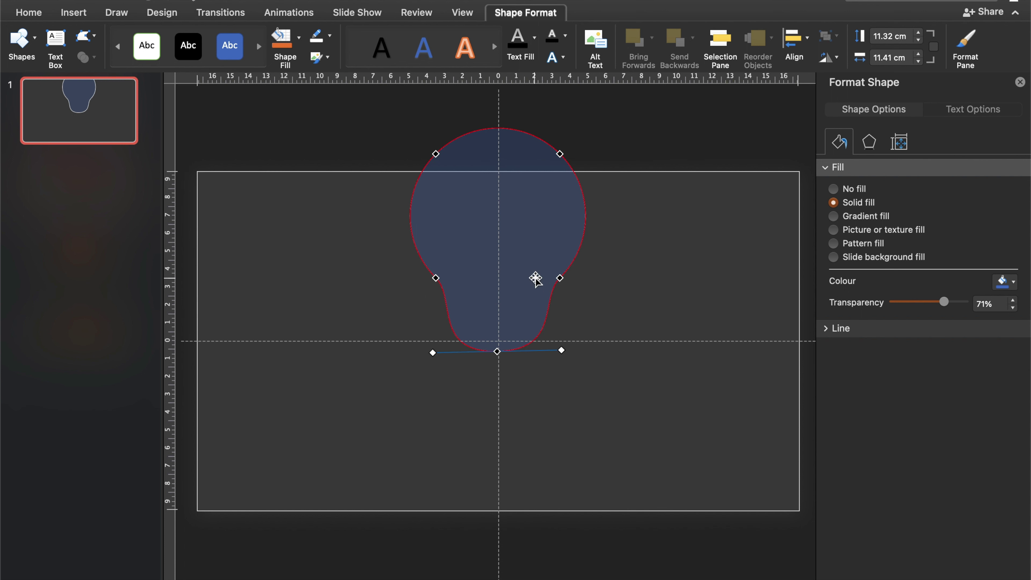
pyautogui.moveTo(538, 202)
pyautogui.mouseDown()
pyautogui.moveTo(533, 281)
pyautogui.moveTo(545, 281)
pyautogui.mouseUp()
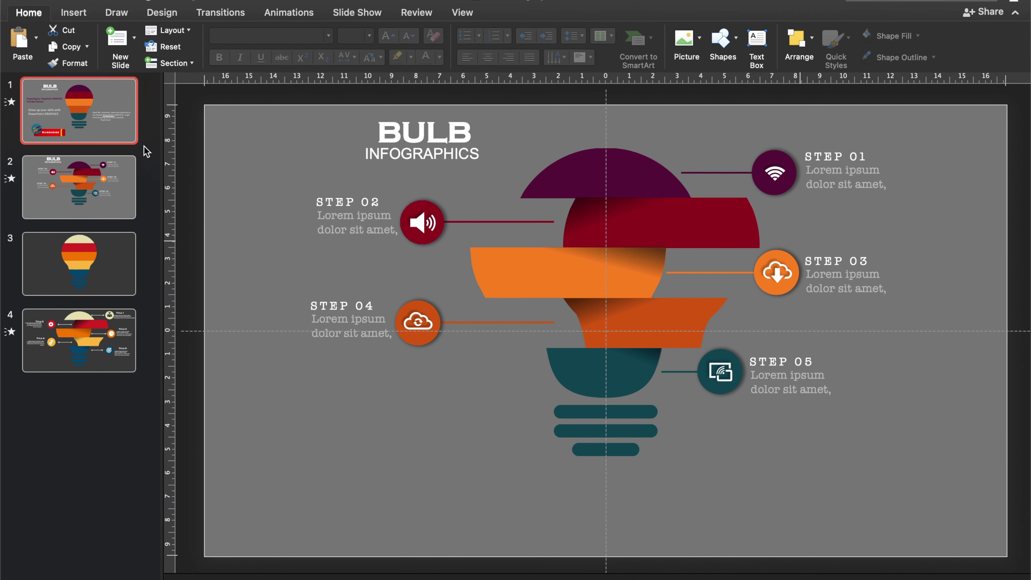
# Step: Check slide 1 of the reference deck, then return to the new bulb presentation
pyautogui.click(95, 118)
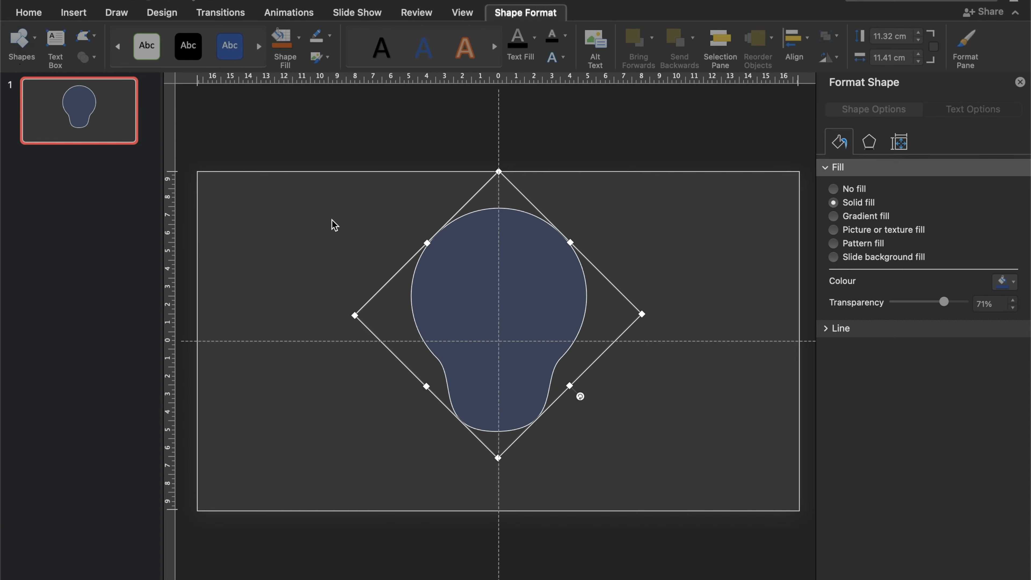
pyautogui.click(78, 17)
# Step: Draw a rectangle over the bulb's left half, its right edge on the centre guide, spanning top to base
pyautogui.click(290, 38)
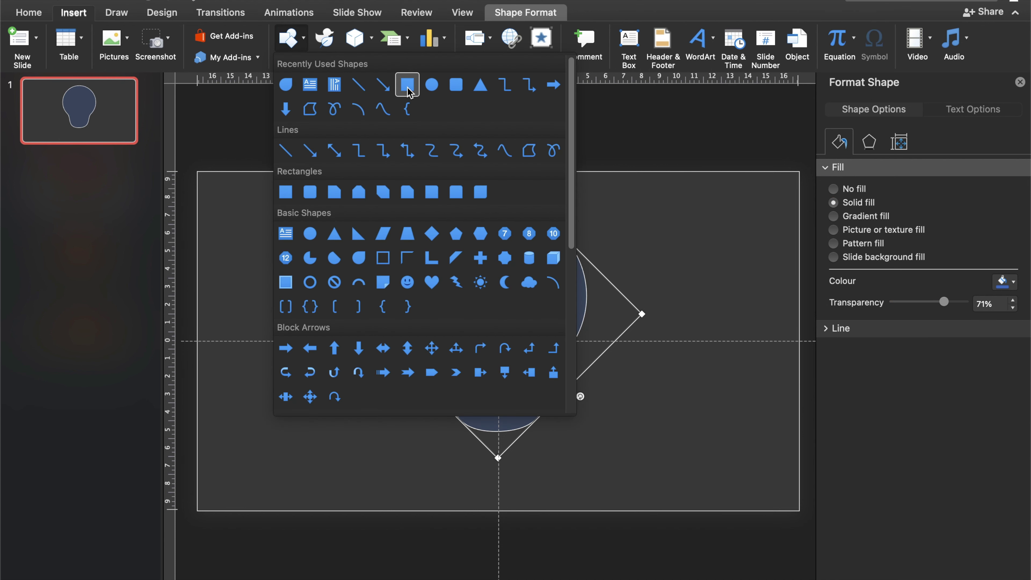
pyautogui.click(407, 86)
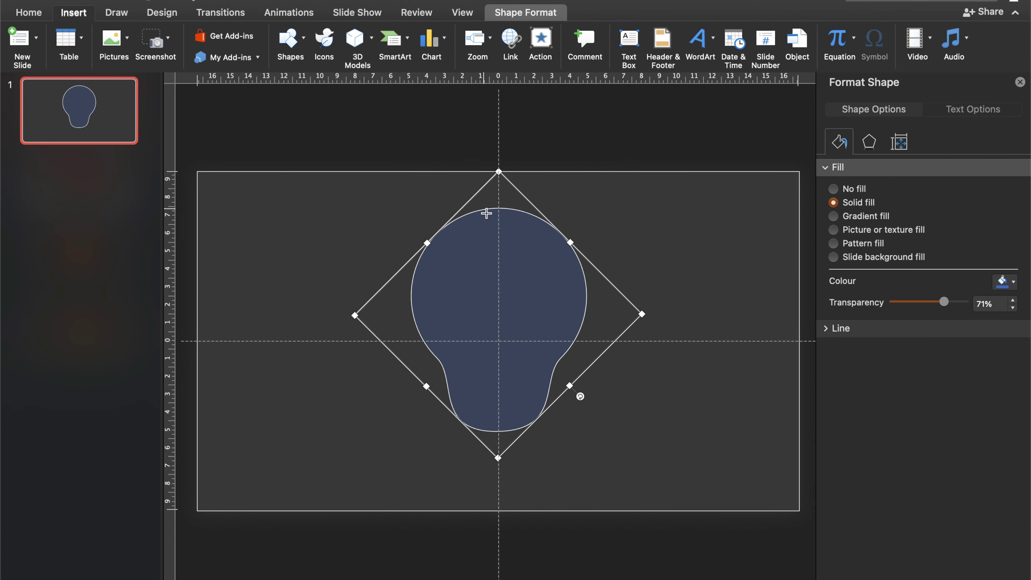
pyautogui.moveTo(480, 211); pyautogui.dragTo(547, 437)
pyautogui.moveTo(504, 287); pyautogui.dragTo(455, 285)
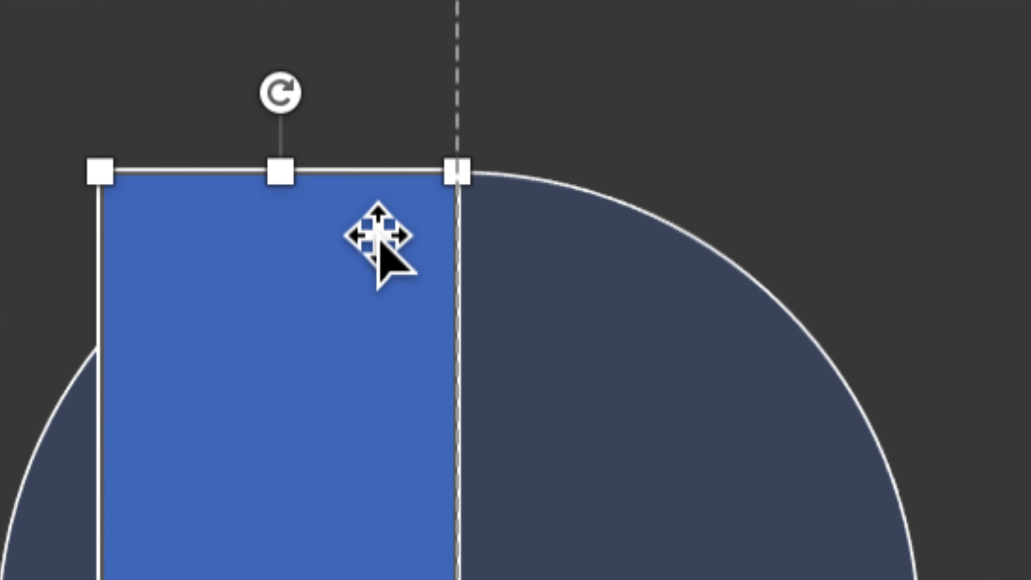
pyautogui.moveTo(380, 233)
pyautogui.mouseDown()
pyautogui.moveTo(442, 246)
pyautogui.moveTo(370, 231)
pyautogui.mouseUp()
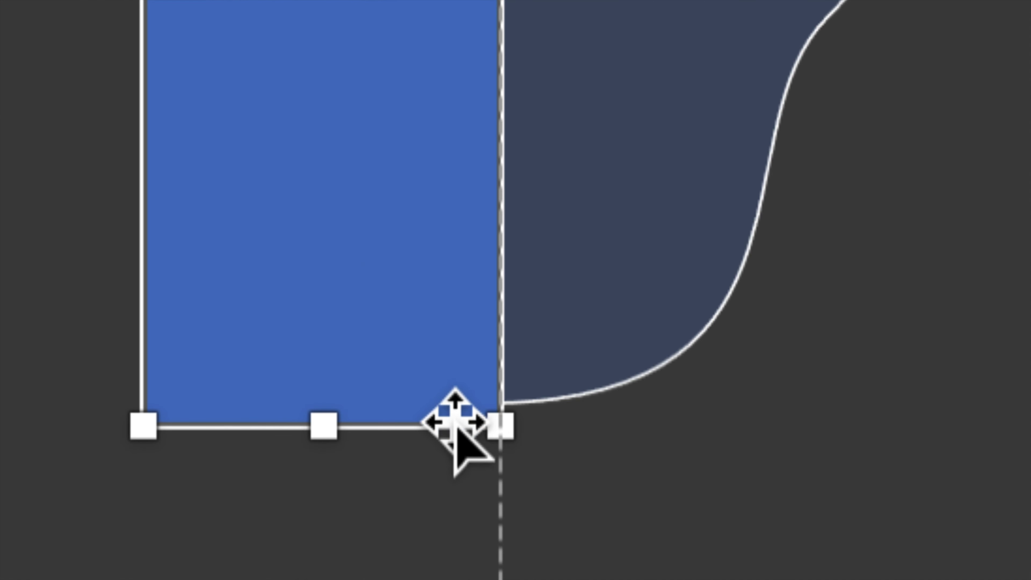
pyautogui.moveTo(319, 427); pyautogui.dragTo(316, 403)
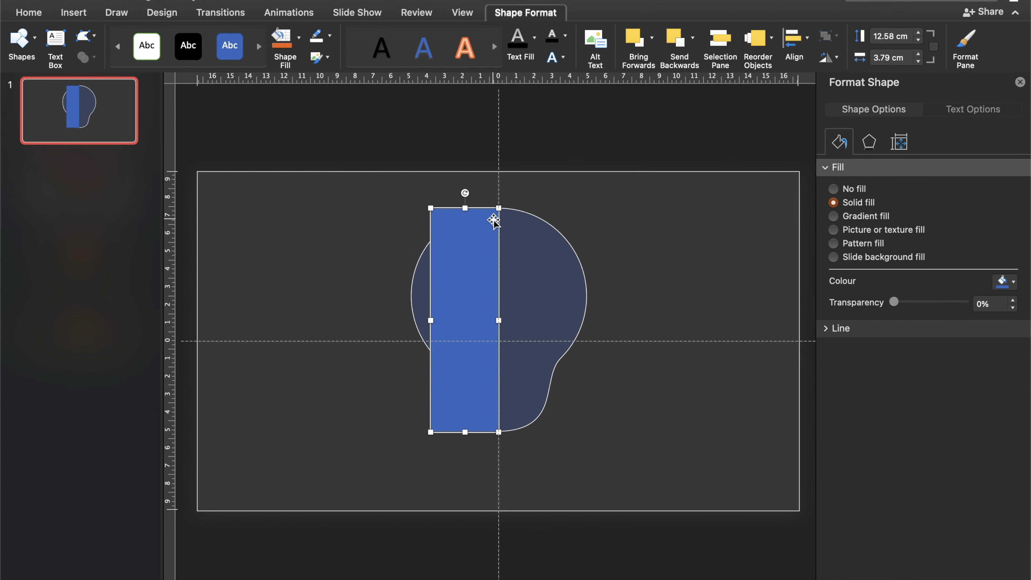
# Step: Set the rectangle to 54% transparency, copy its 12.58 cm height, and search for Calculator
pyautogui.moveTo(896, 306); pyautogui.dragTo(937, 308)
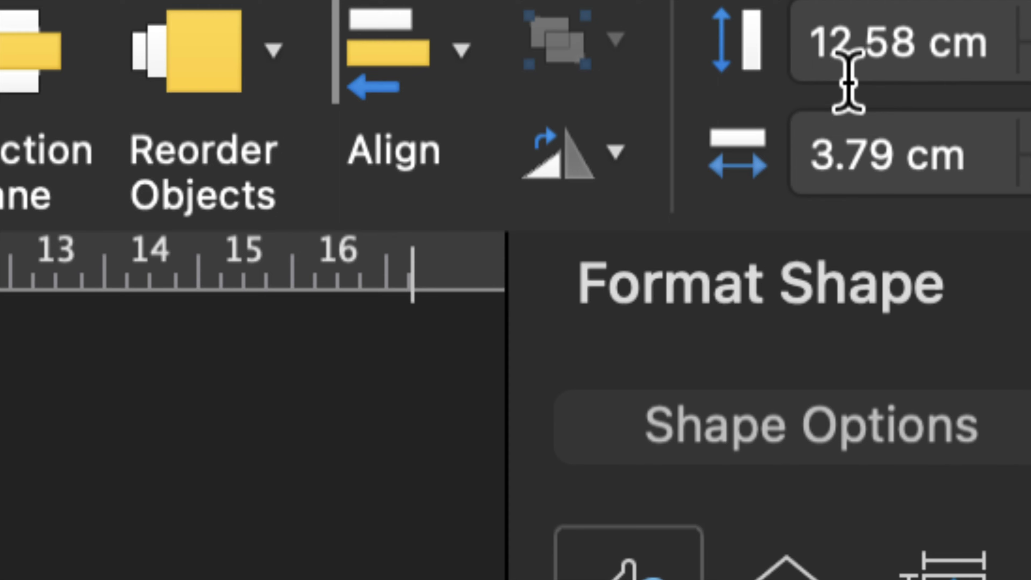
pyautogui.hotkey('ctrl', 'c')
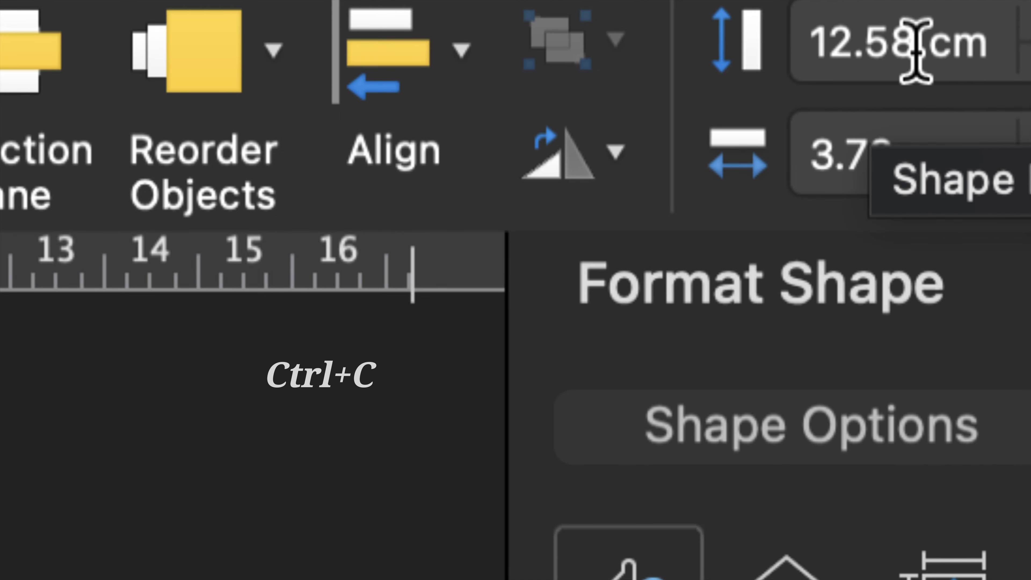
pyautogui.click(918, 43)
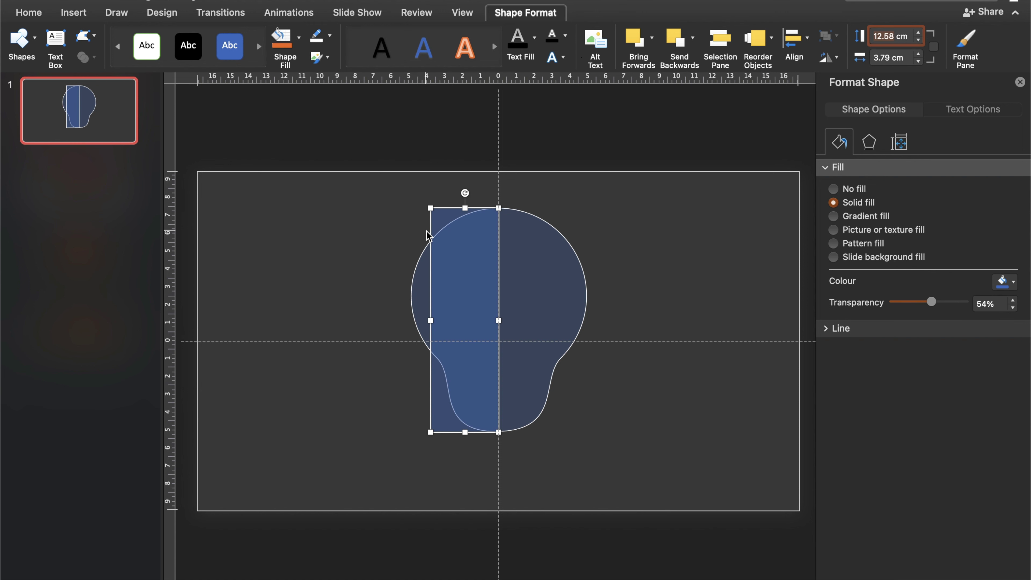
pyautogui.press('super+space')
pyautogui.write('q')
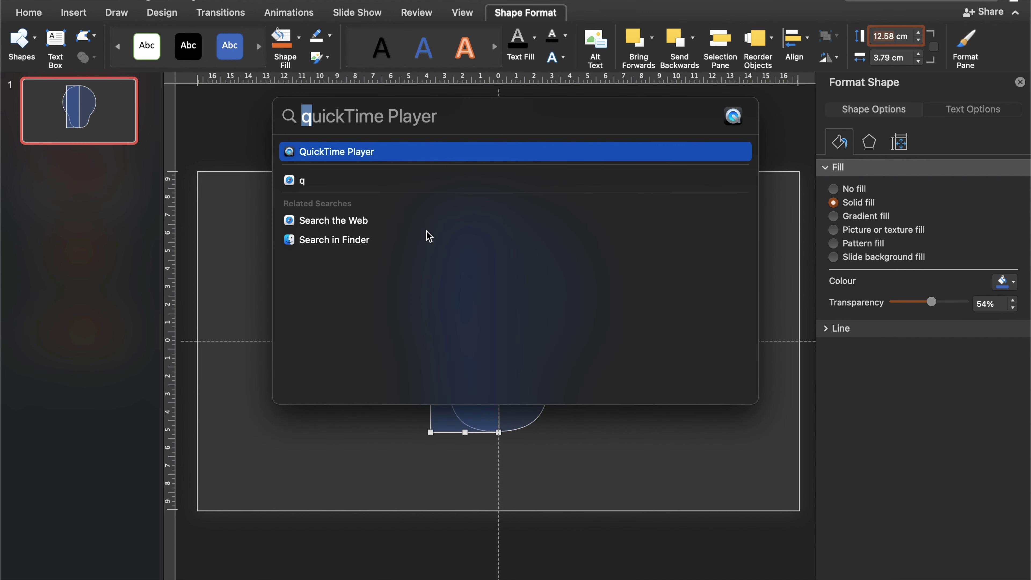
pyautogui.write('ca')
# Step: Compute 12.58 ÷ 5 = 2.516 in Calculator
pyautogui.press('Escape')
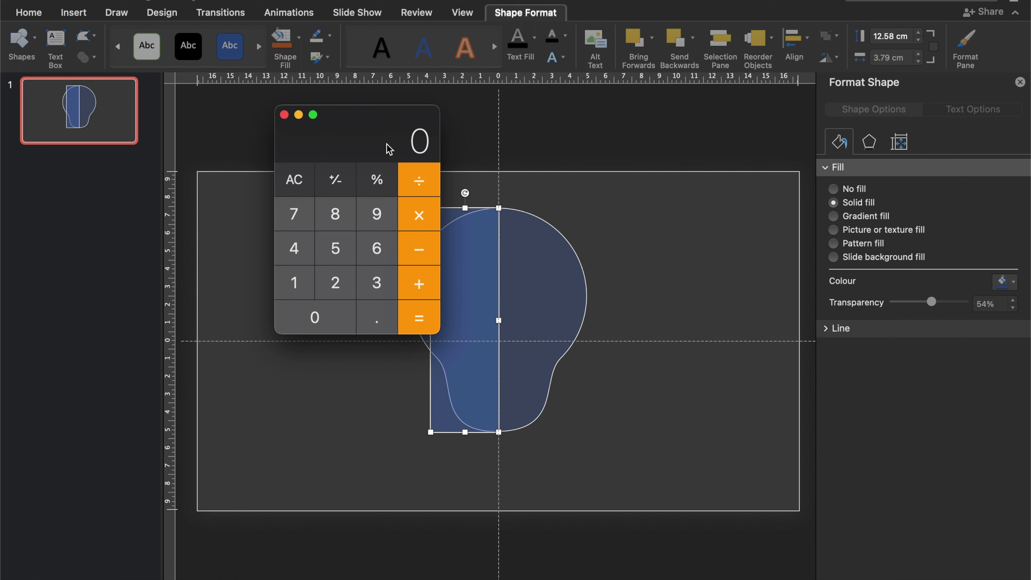
pyautogui.write('12.58')
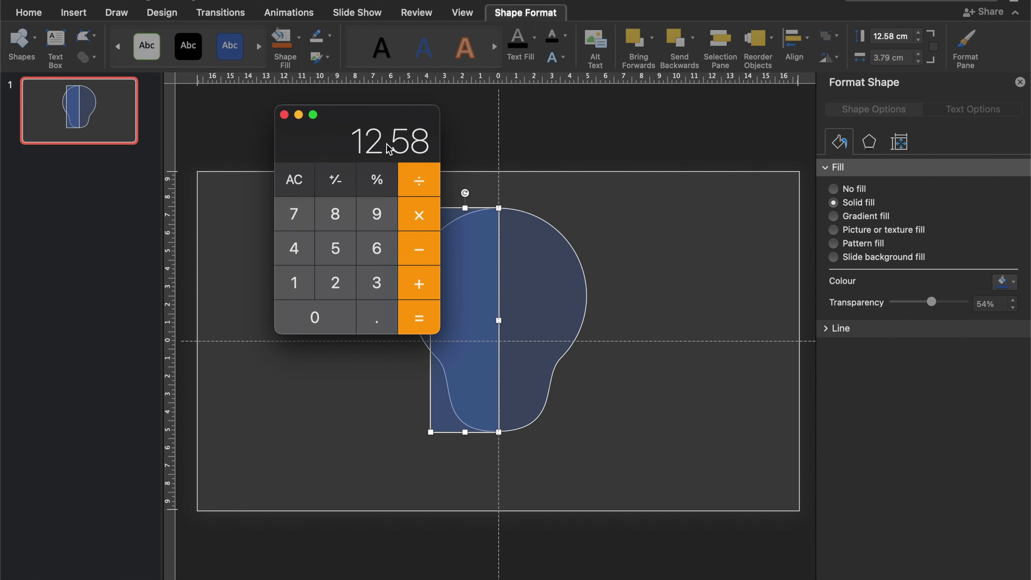
pyautogui.click(414, 180)
pyautogui.click(336, 252)
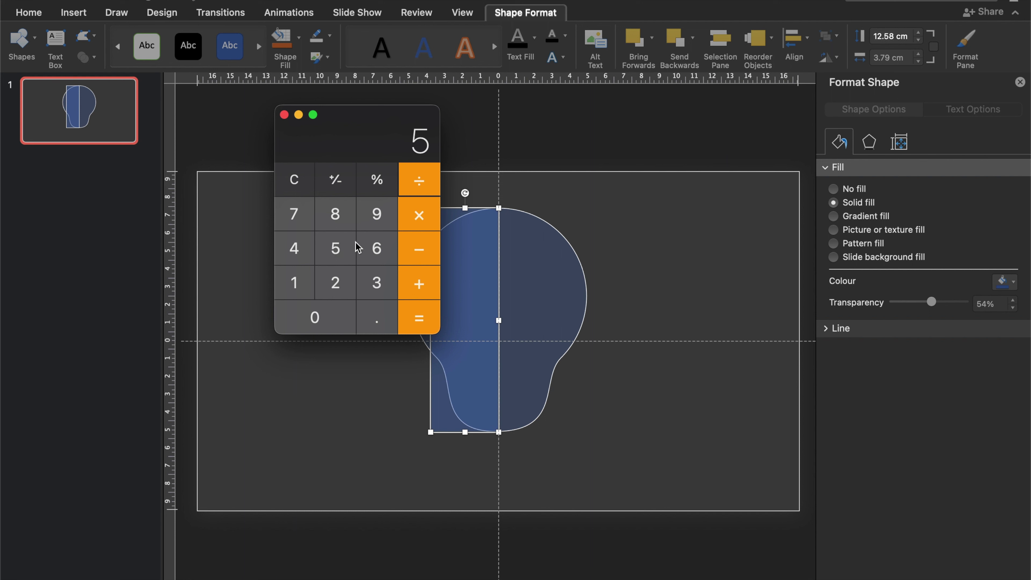
pyautogui.click(420, 321)
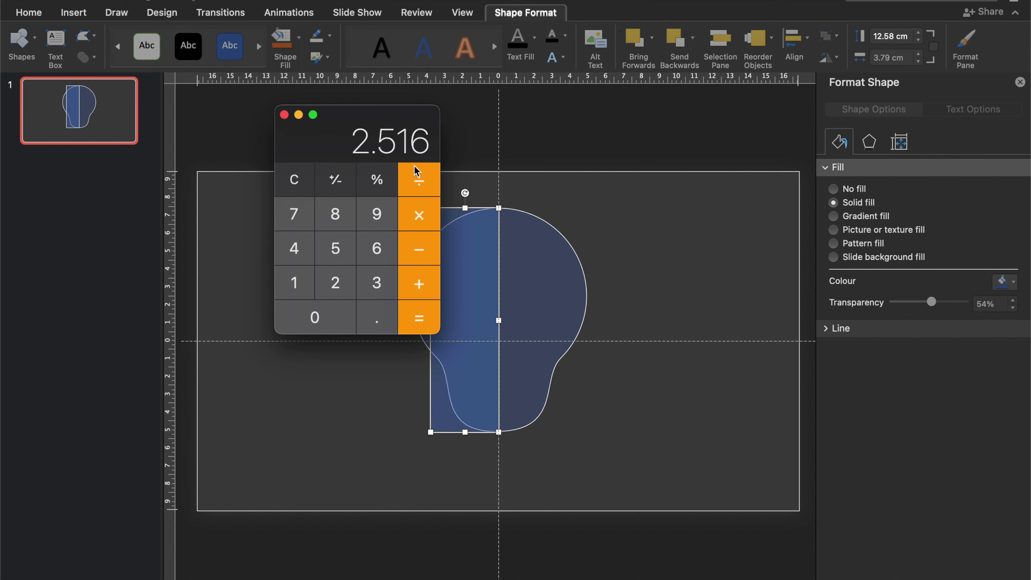
pyautogui.rightClick(400, 150)
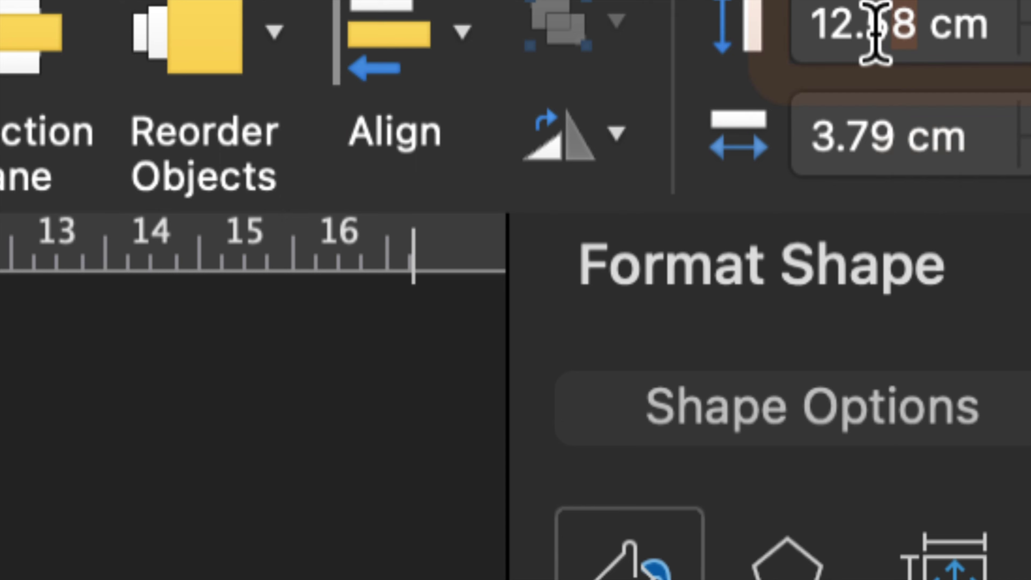
# Step: Set the rectangle's Shape Height to 2.516 cm
pyautogui.doubleClick(873, 37)
pyautogui.press('BackSpace')
pyautogui.write('2.')
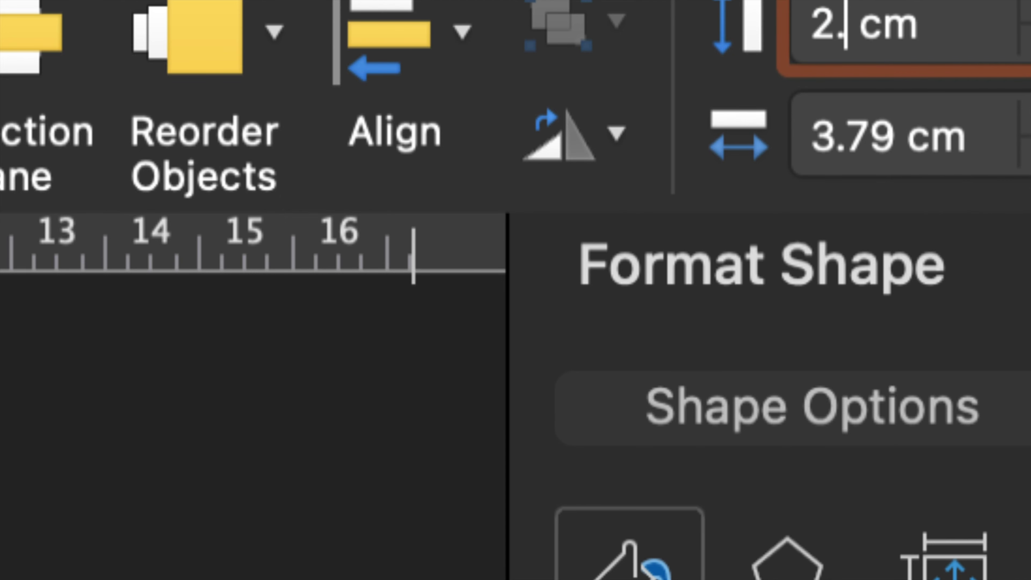
pyautogui.write('516')
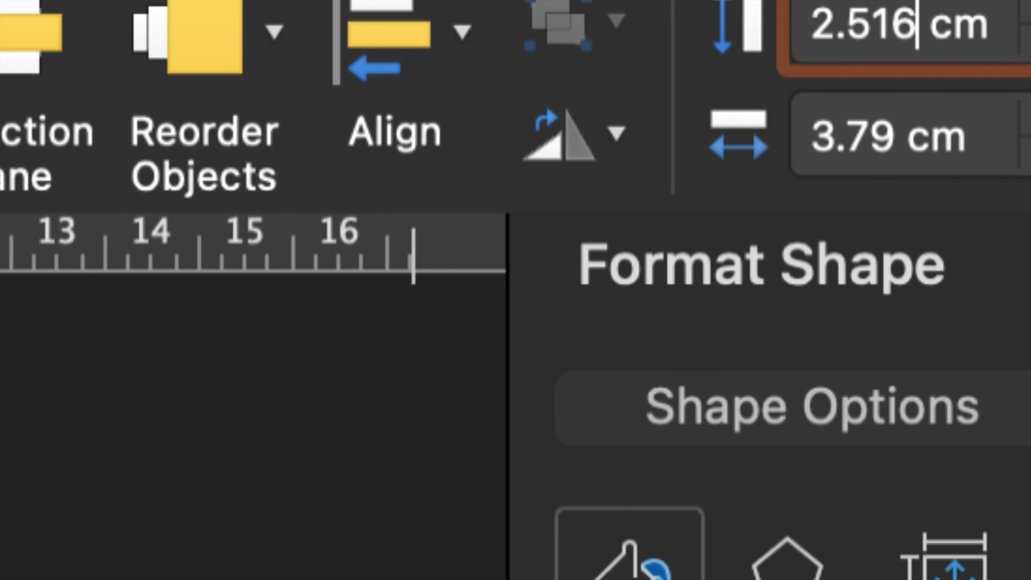
pyautogui.press('Return')
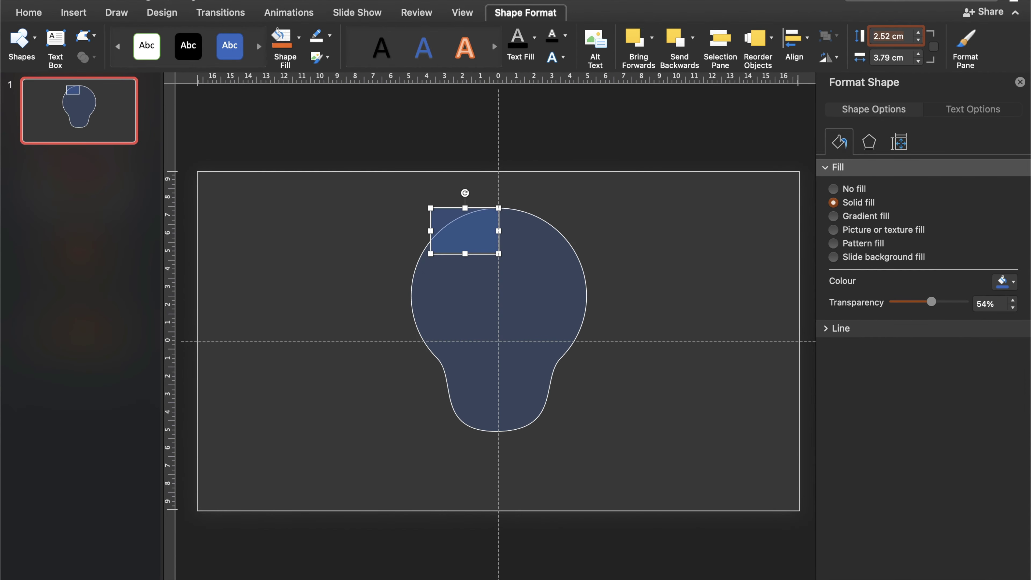
pyautogui.click(472, 238)
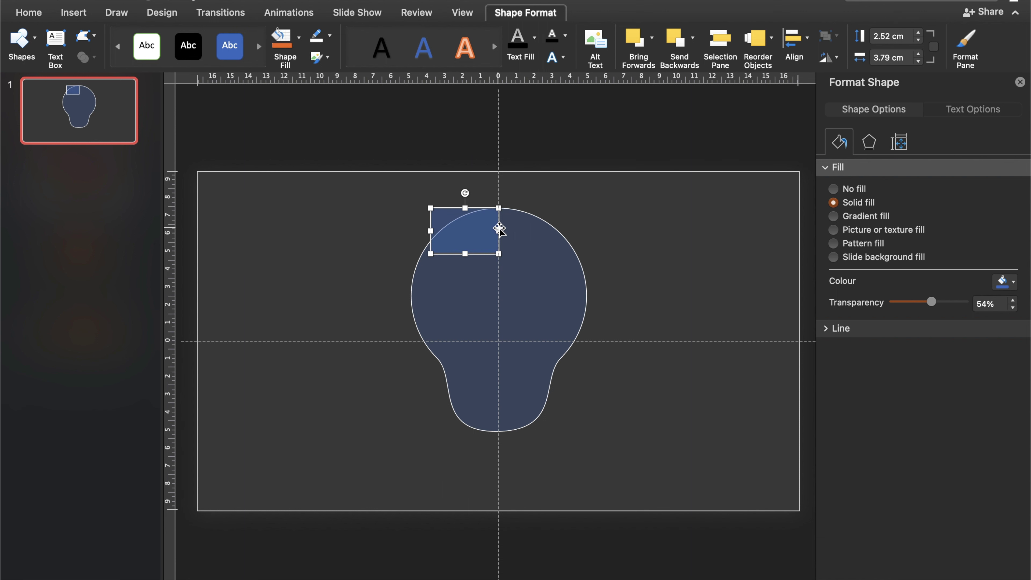
# Step: Widen the strip to 23.22 cm and centre it horizontally on the slide
pyautogui.moveTo(501, 231); pyautogui.dragTo(671, 234)
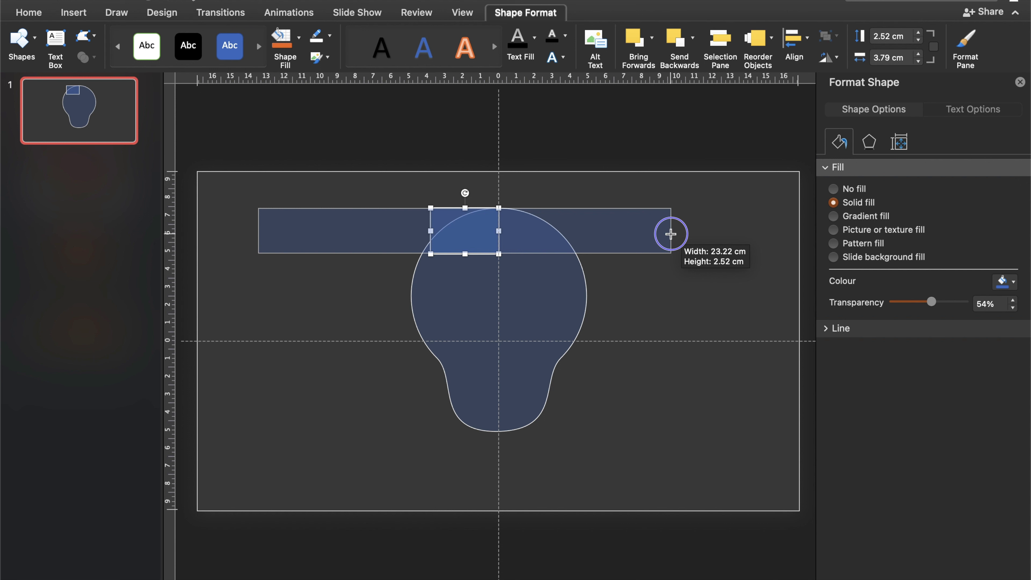
pyautogui.moveTo(671, 234); pyautogui.dragTo(671, 234)
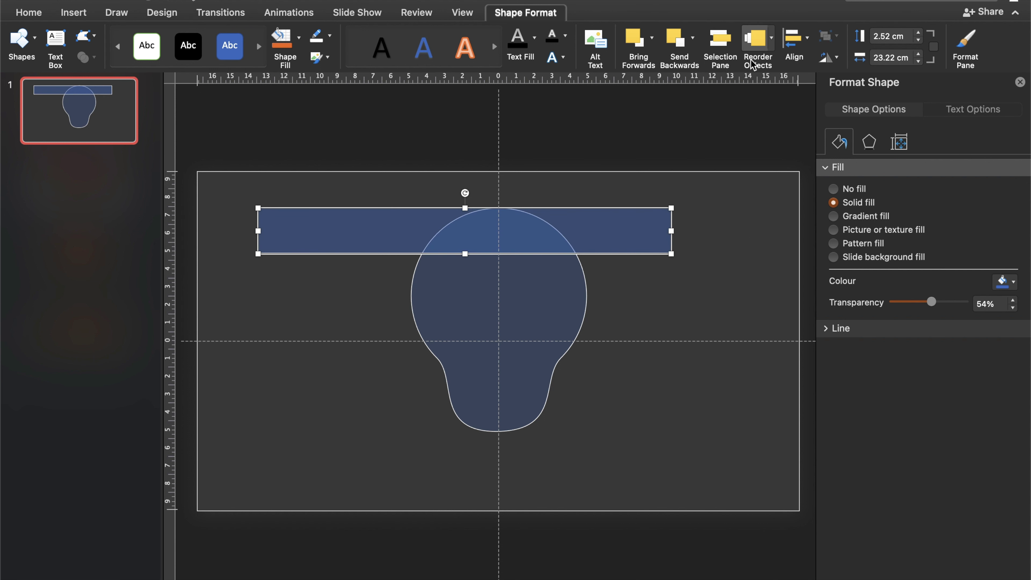
pyautogui.click(797, 43)
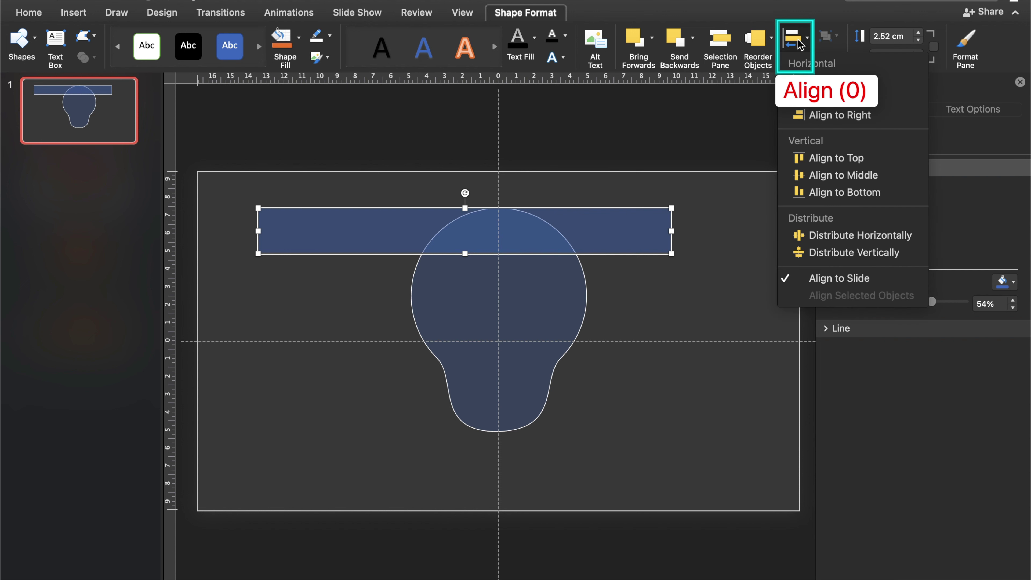
pyautogui.click(832, 99)
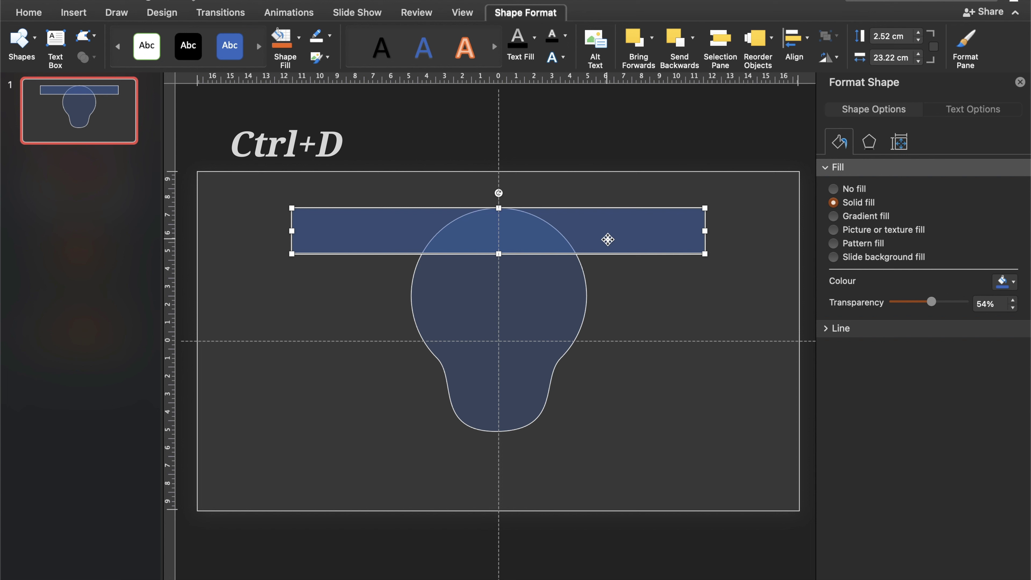
# Step: Duplicate the strip into five stacked 2.52 cm bands covering the bulb, then select the top one
pyautogui.hotkey('ctrl', 'd')
pyautogui.moveTo(587, 241)
pyautogui.mouseDown()
pyautogui.moveTo(577, 298)
pyautogui.moveTo(581, 284)
pyautogui.mouseUp()
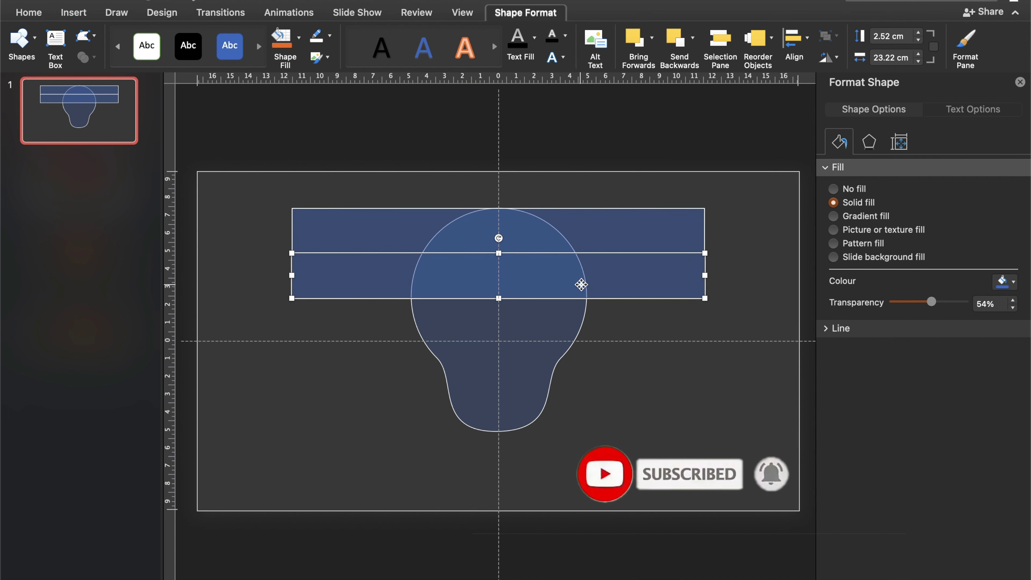
pyautogui.press('super+d')
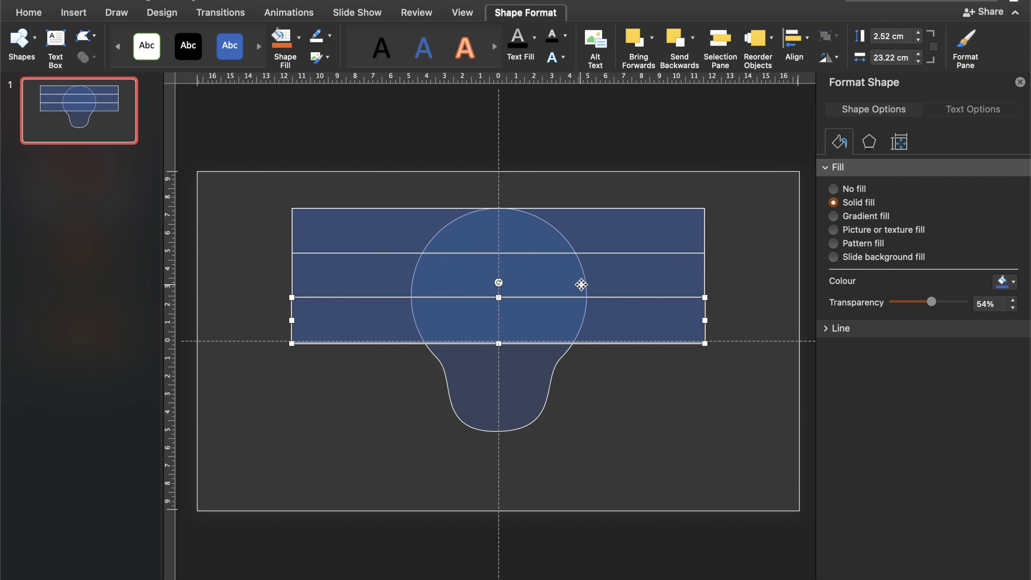
pyautogui.press('super+d')
pyautogui.press('super+d')
pyautogui.press('Escape')
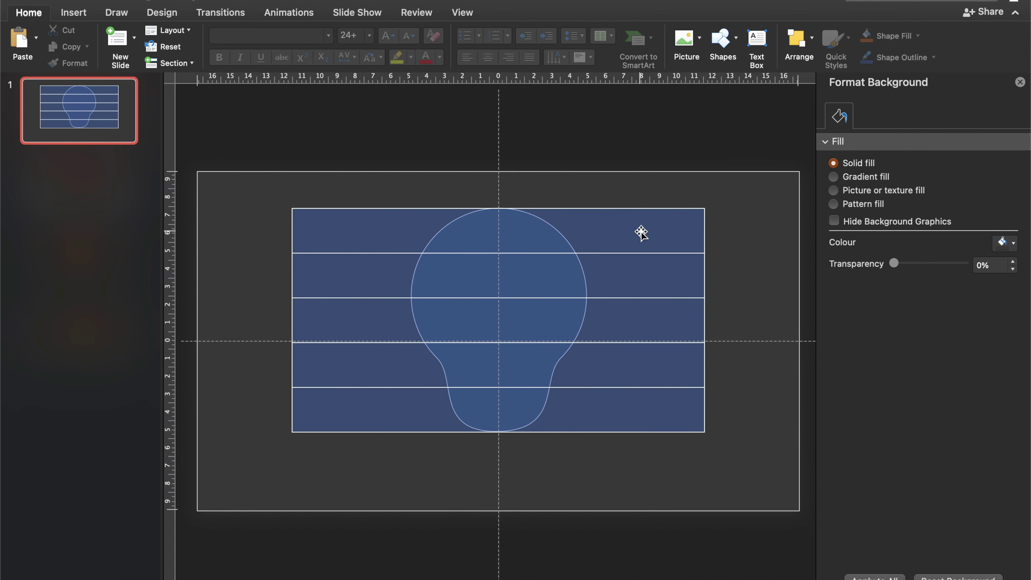
pyautogui.click(641, 231)
# Step: Send all five horizontal strips behind the bulb
pyautogui.keyDown('shift'); pyautogui.click(648, 285); pyautogui.keyUp('shift')
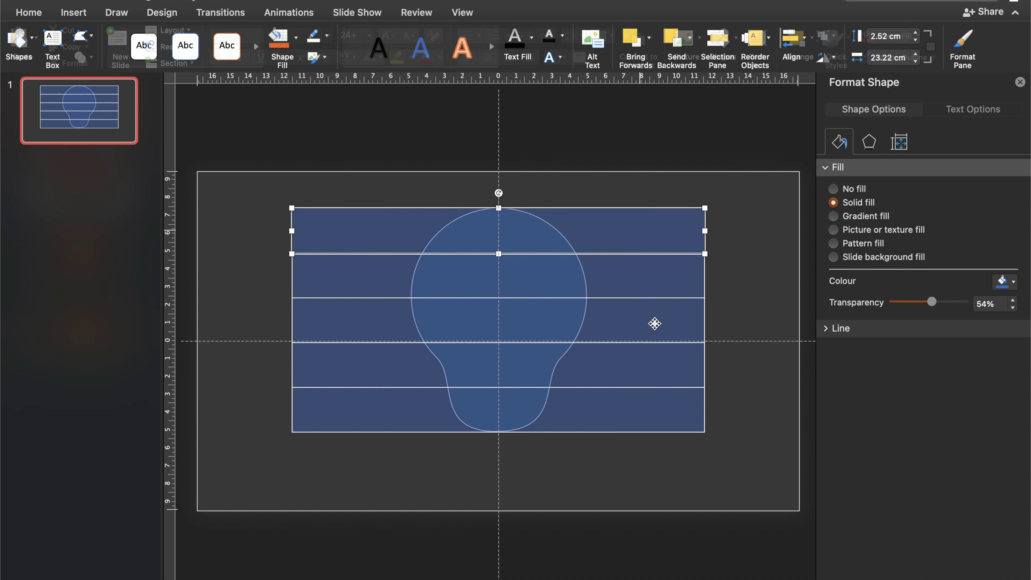
pyautogui.keyDown('shift'); pyautogui.click(654, 323); pyautogui.keyUp('shift')
pyautogui.keyDown('shift'); pyautogui.click(662, 366); pyautogui.keyUp('shift')
pyautogui.keyDown('shift'); pyautogui.click(669, 408); pyautogui.keyUp('shift')
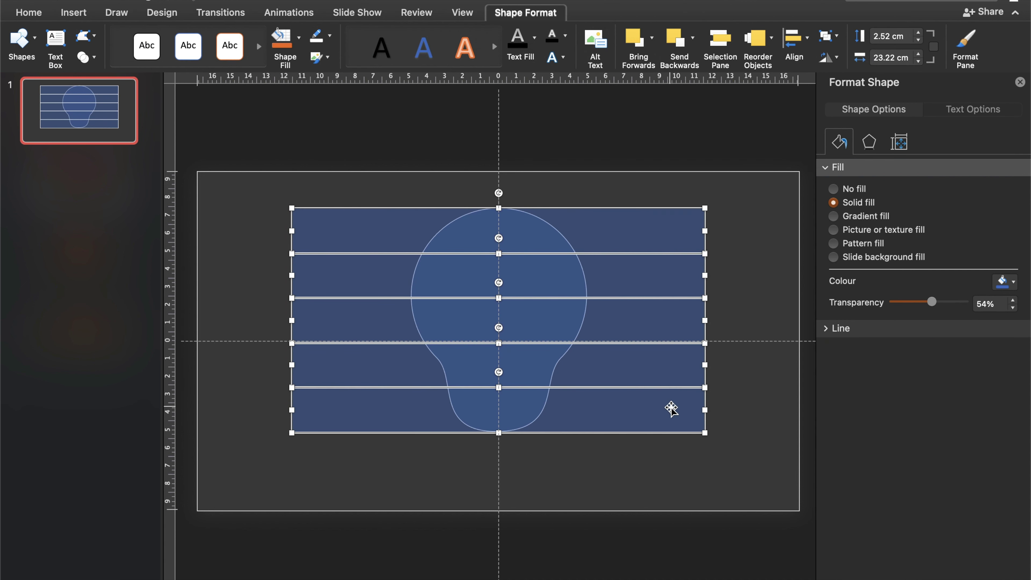
pyautogui.rightClick(667, 410)
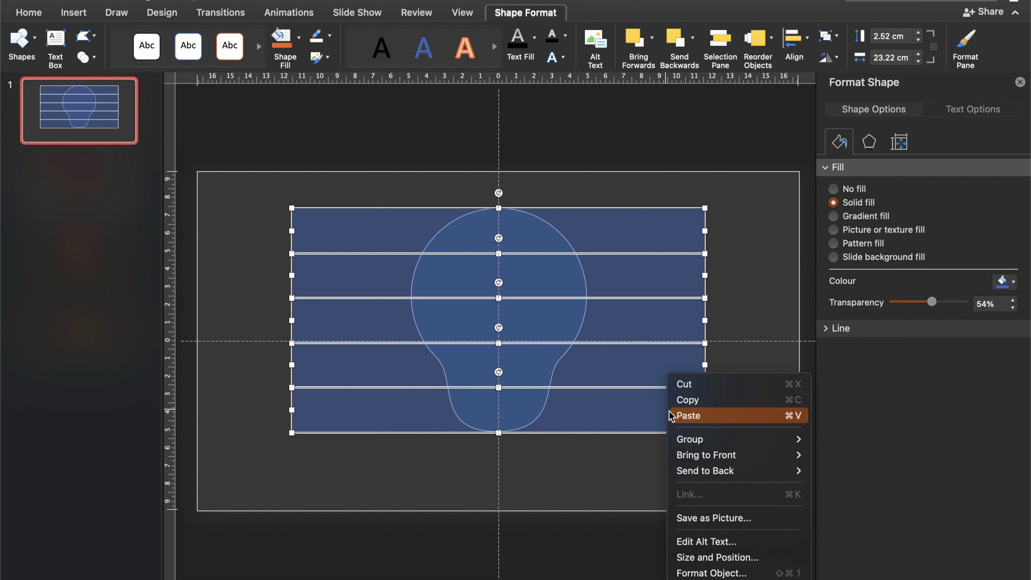
pyautogui.moveTo(706, 471)
pyautogui.click(834, 475)
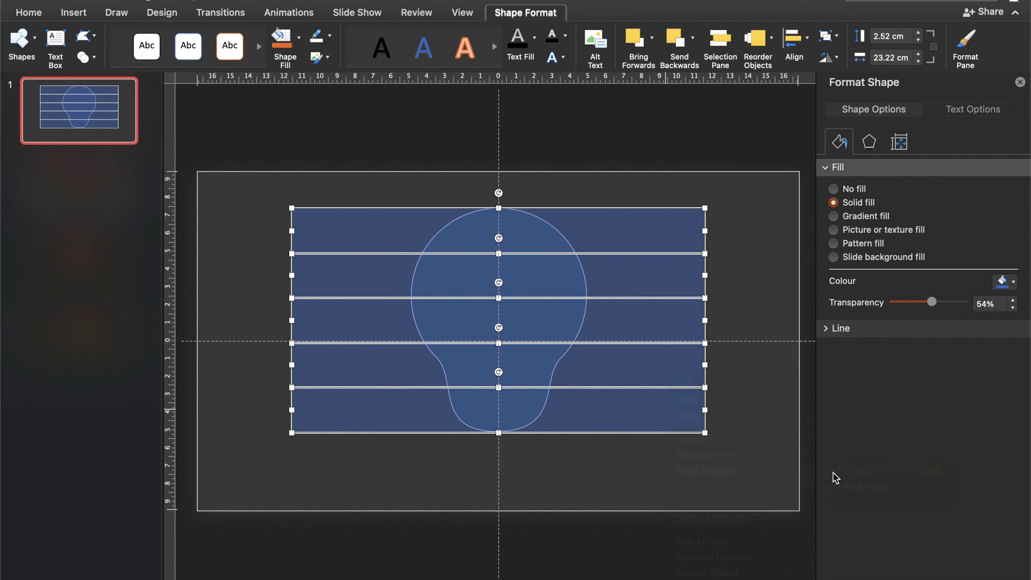
pyautogui.click(755, 392)
# Step: Intersect copies of the top strip and bulb into a dome, parked beside the slide's top-right corner
pyautogui.click(632, 228)
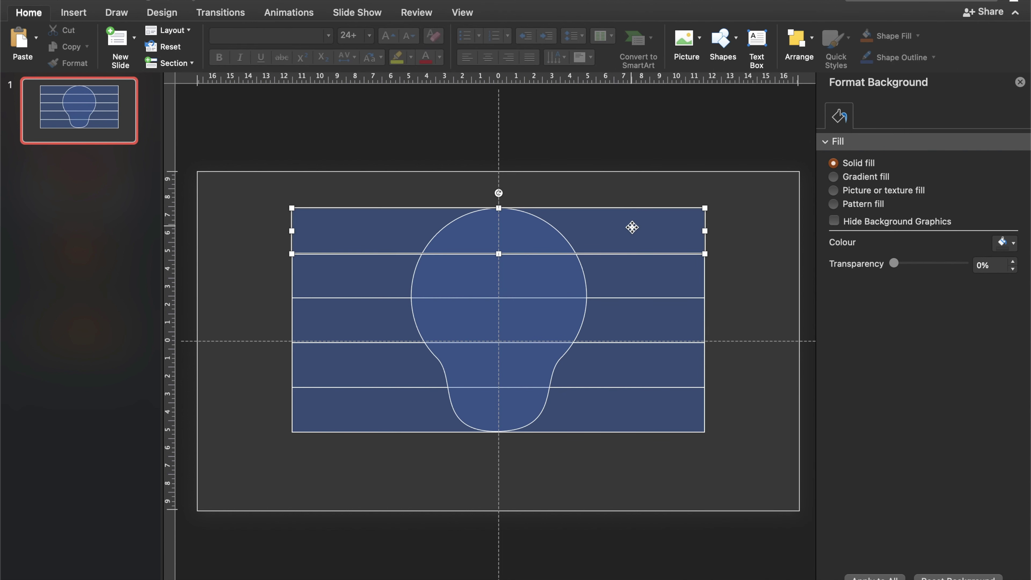
pyautogui.keyDown('shift'); pyautogui.click(538, 300); pyautogui.keyUp('shift')
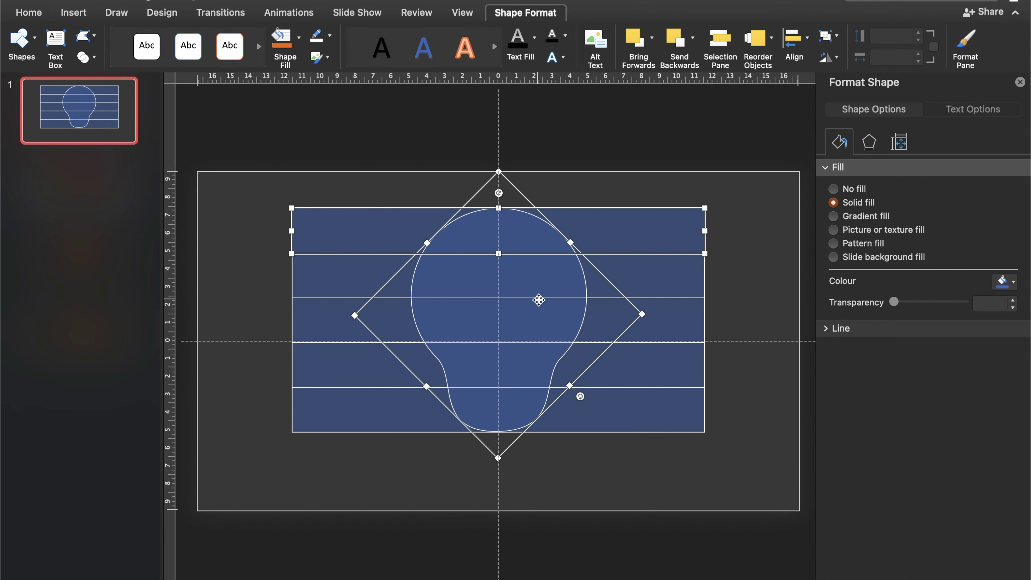
pyautogui.hotkey('ctrl', 'd')
pyautogui.moveTo(535, 309); pyautogui.dragTo(399, 304)
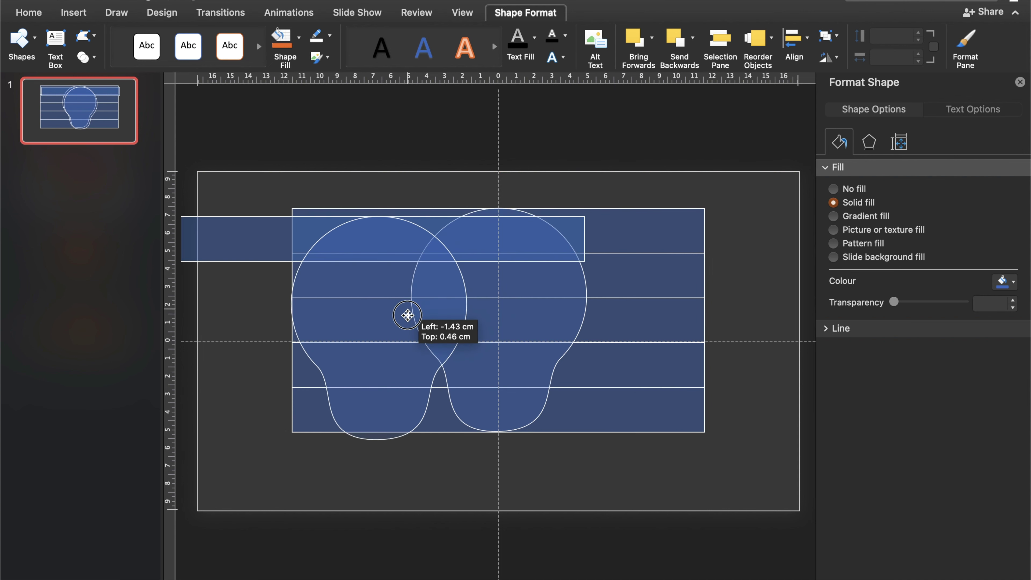
pyautogui.moveTo(399, 304); pyautogui.dragTo(408, 332)
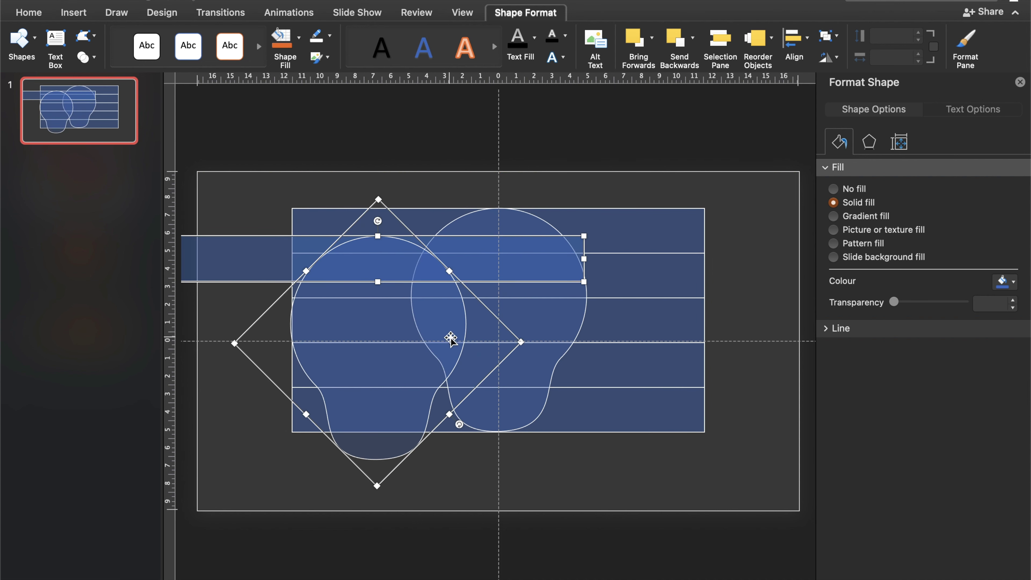
pyautogui.click(86, 56)
pyautogui.click(122, 128)
pyautogui.moveTo(392, 265)
pyautogui.mouseDown()
pyautogui.moveTo(738, 194)
pyautogui.moveTo(709, 134)
pyautogui.mouseUp()
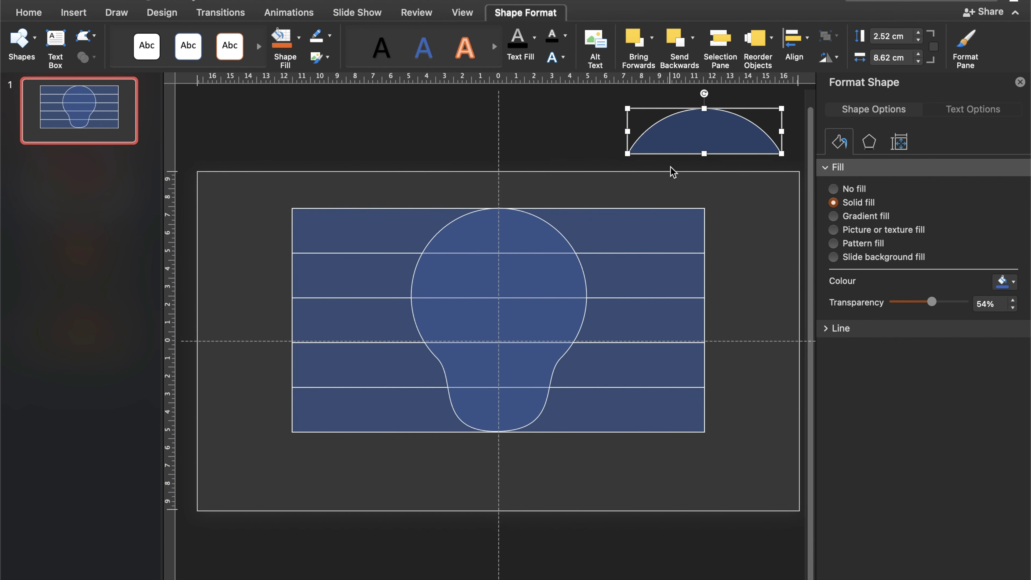
pyautogui.click(604, 233)
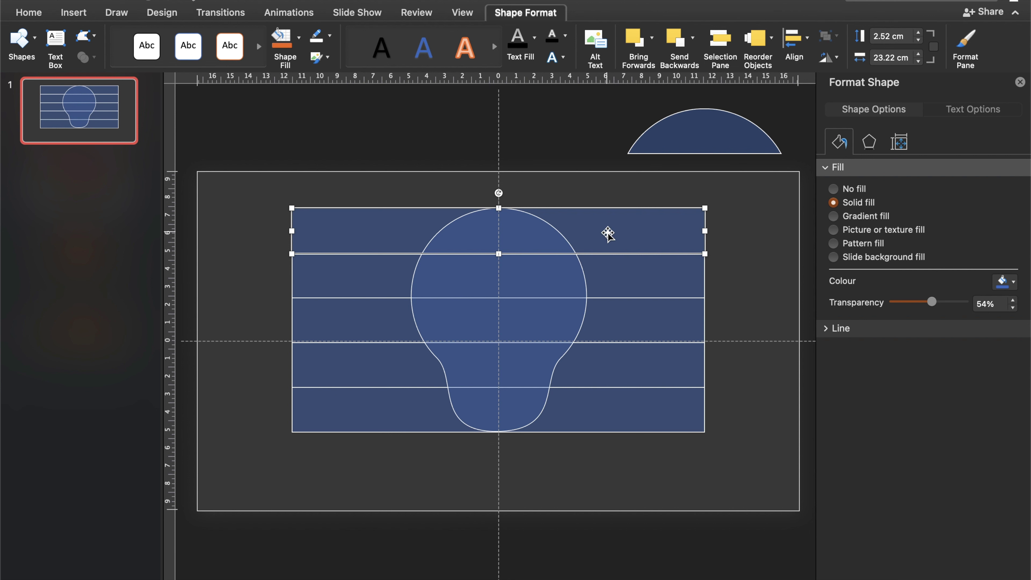
# Step: Delete the used top strip and intersect the next strip with the bulb into a 2.52 × 9.88 cm band under the dome
pyautogui.press('Delete')
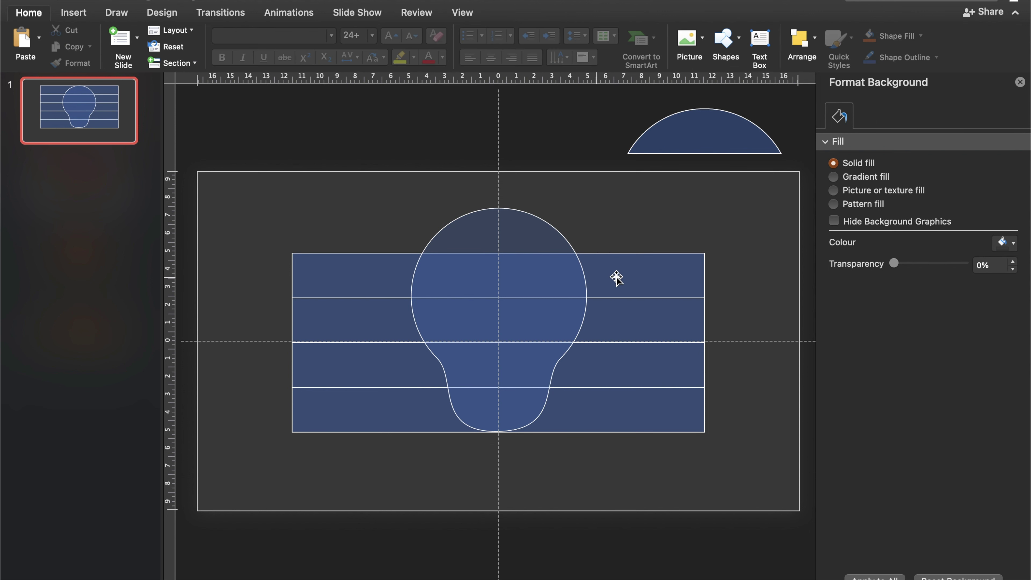
pyautogui.click(628, 275)
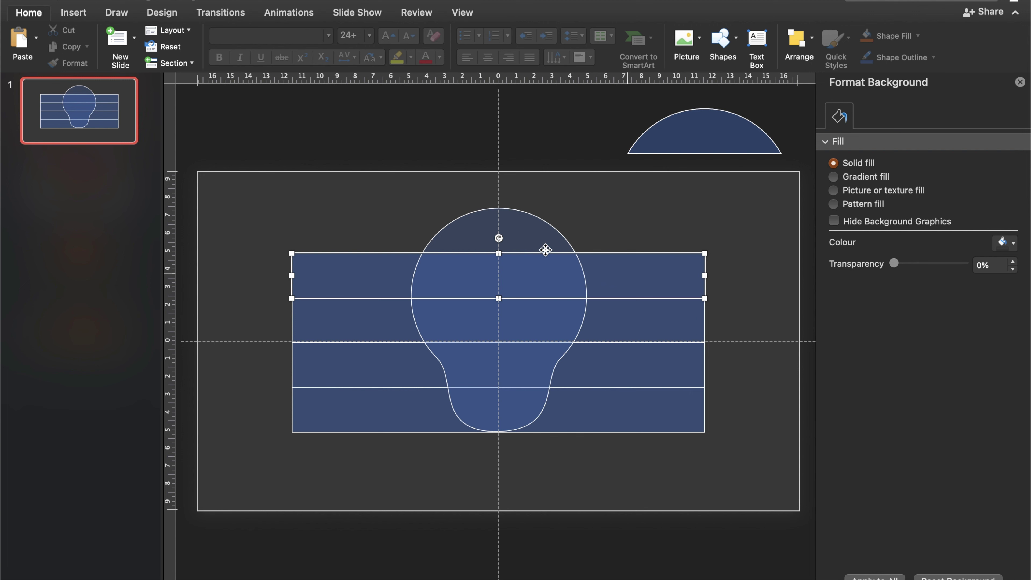
pyautogui.keyDown('shift'); pyautogui.click(531, 240); pyautogui.keyUp('shift')
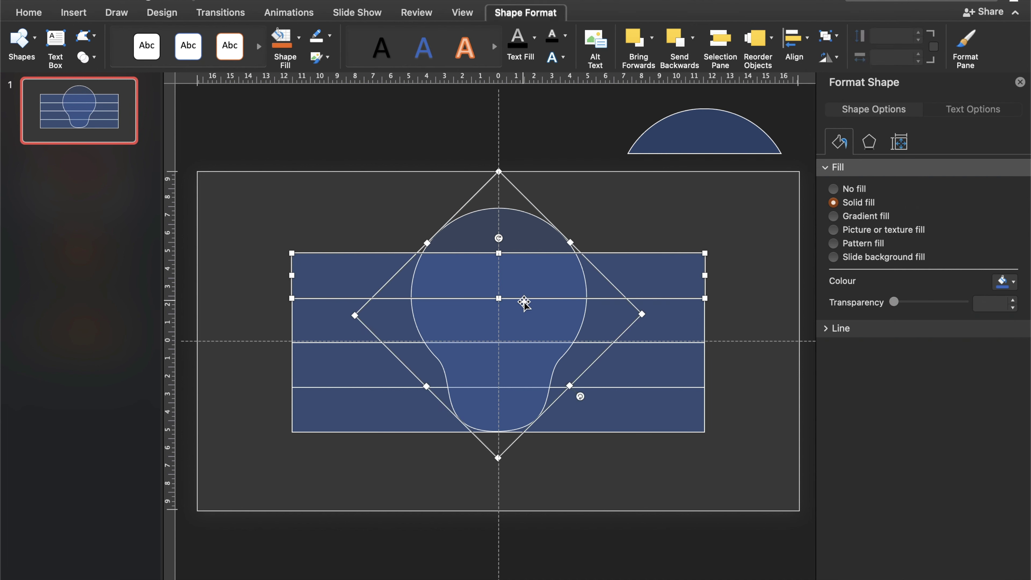
pyautogui.press('super+d')
pyautogui.moveTo(525, 302); pyautogui.dragTo(341, 246)
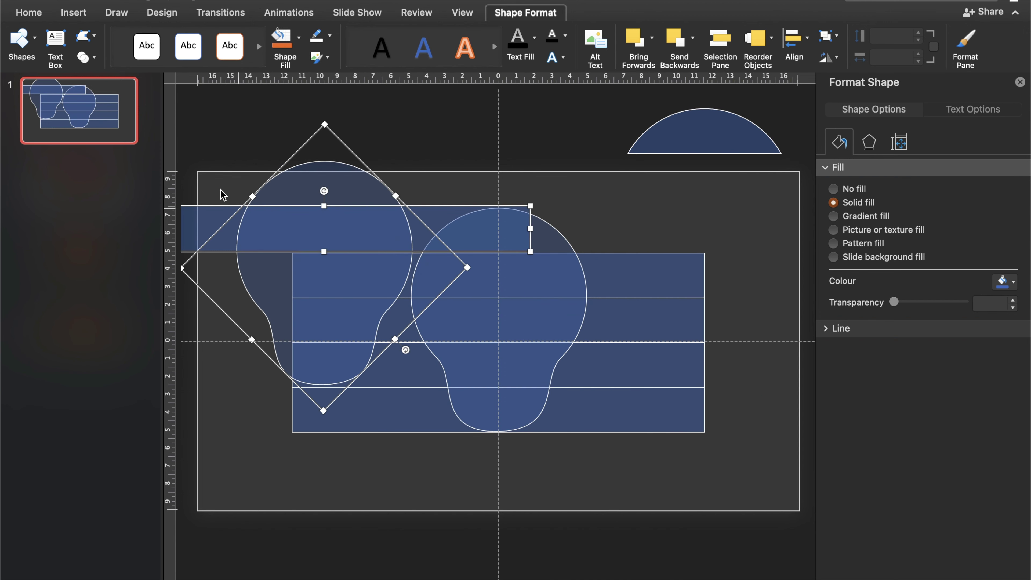
pyautogui.click(89, 58)
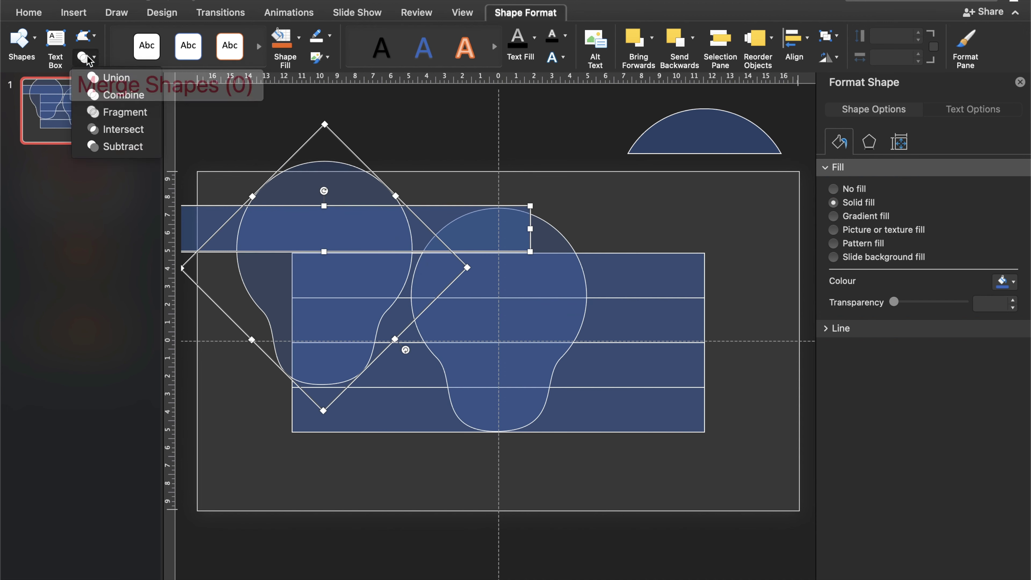
pyautogui.click(132, 131)
pyautogui.moveTo(356, 234); pyautogui.dragTo(747, 184)
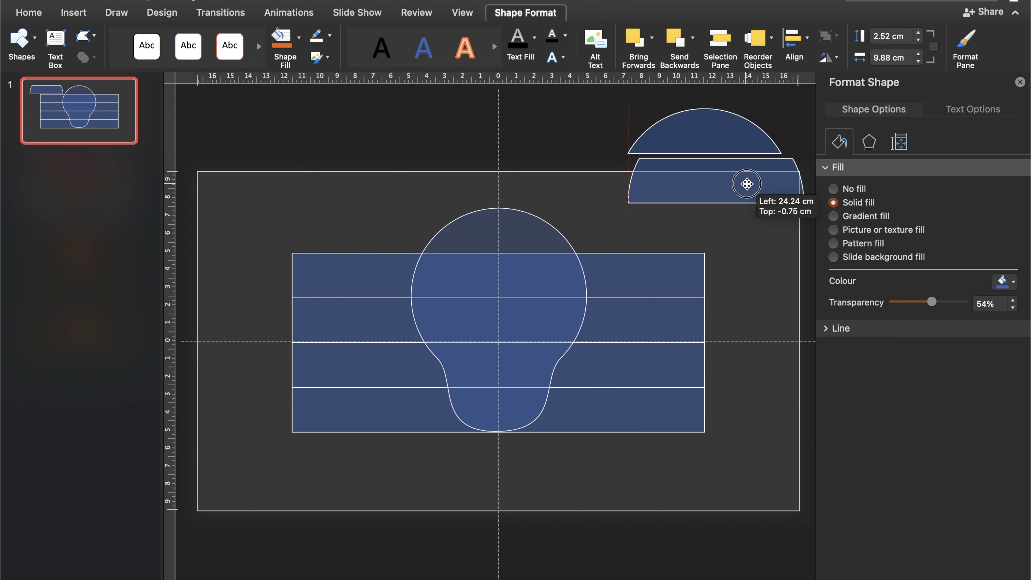
pyautogui.moveTo(747, 184); pyautogui.dragTo(742, 179)
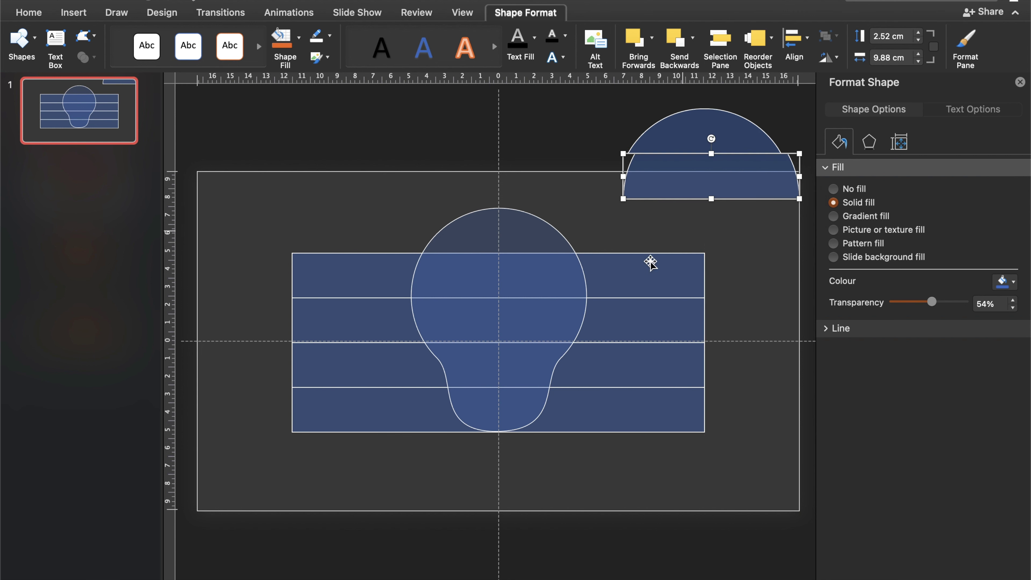
pyautogui.click(629, 282)
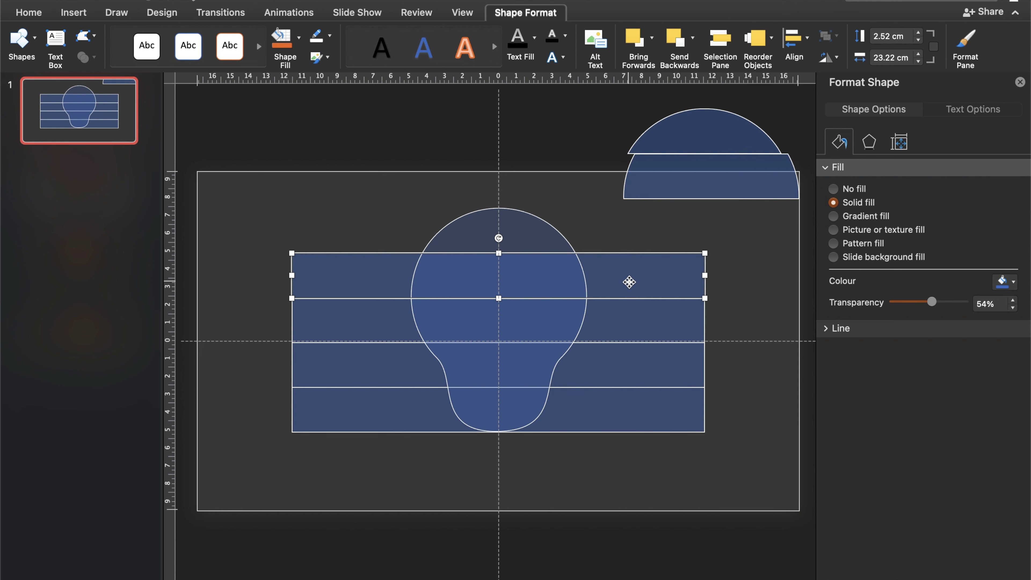
# Step: Delete the used strip and intersect the next strip with the bulb into another band piece for the stack
pyautogui.press('Delete')
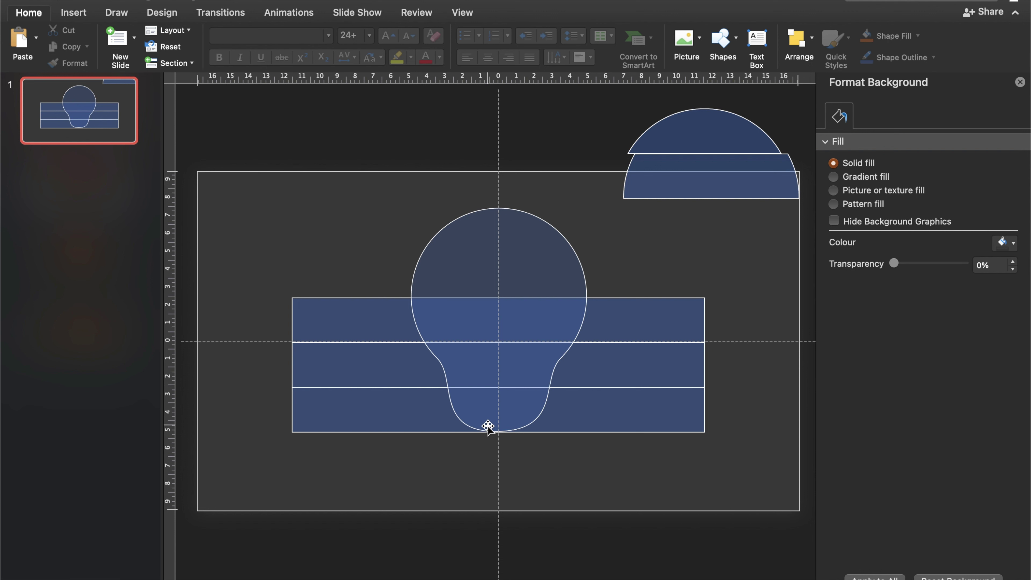
pyautogui.click(590, 302)
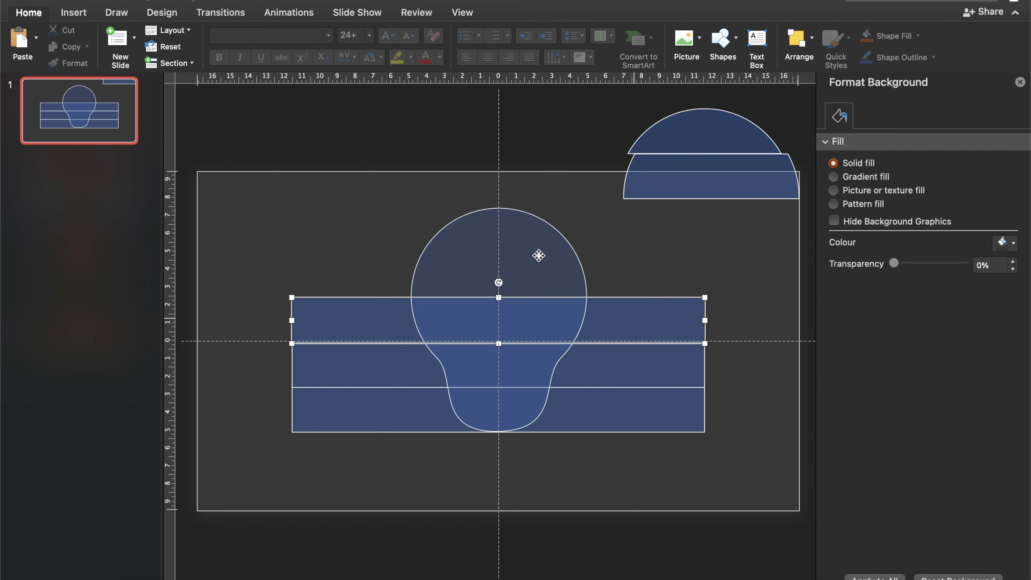
pyautogui.keyDown('shift'); pyautogui.click(536, 255); pyautogui.keyUp('shift')
pyautogui.press('super+d')
pyautogui.click(122, 130)
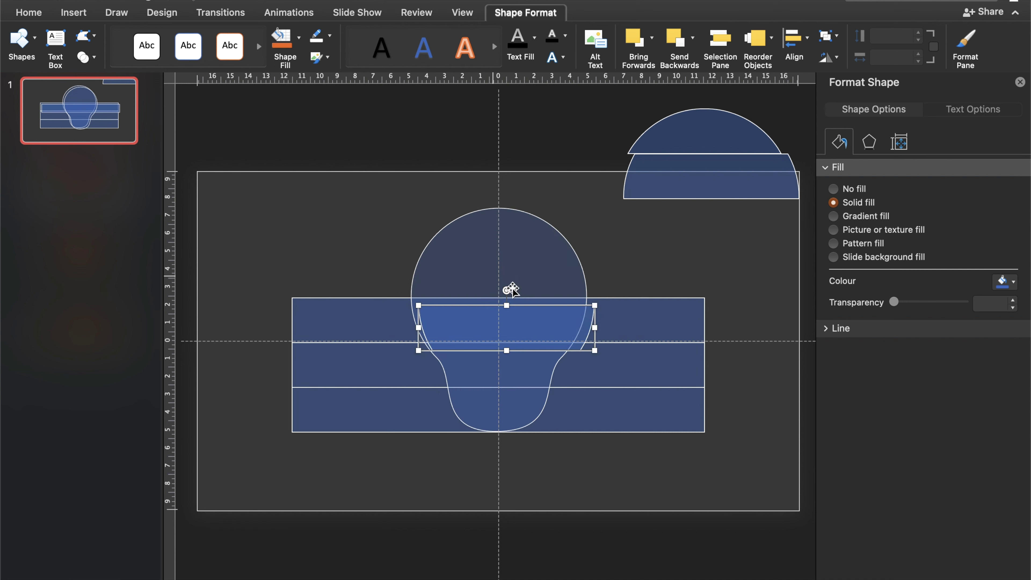
pyautogui.moveTo(506, 321); pyautogui.dragTo(710, 233)
pyautogui.click(660, 325)
pyautogui.press('Delete')
pyautogui.hotkey('ctrl', 'z')
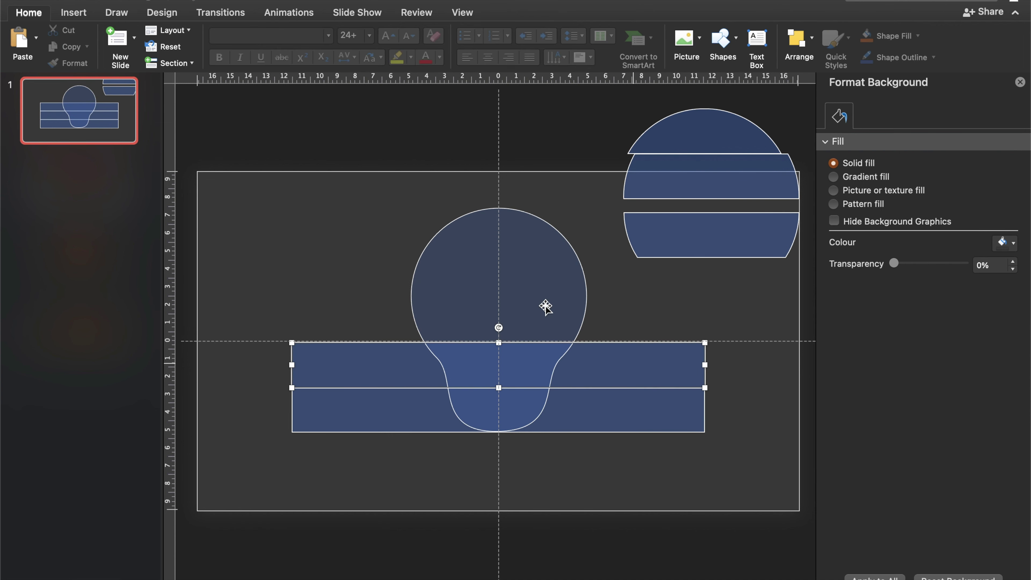
pyautogui.hotkey('ctrl', 'z')
pyautogui.hotkey('ctrl', 'z')
pyautogui.moveTo(530, 369)
pyautogui.mouseDown()
pyautogui.moveTo(400, 286)
pyautogui.moveTo(791, 282)
pyautogui.mouseUp()
pyautogui.click(524, 12)
pyautogui.click(83, 36)
pyautogui.click(122, 132)
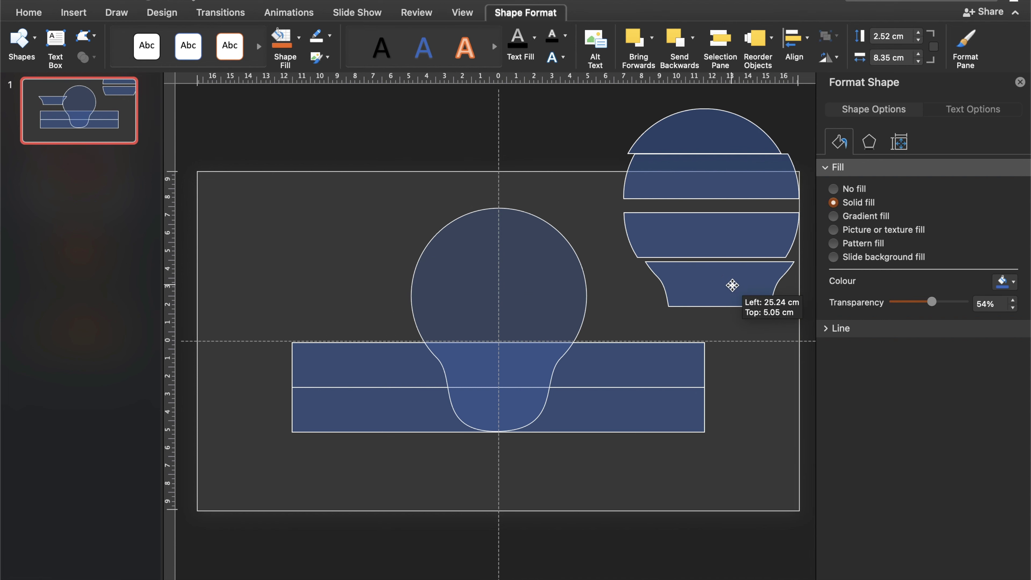
# Step: Cut the bulb's rounded base from the last strip, stack it underneath, and delete the remaining strips
pyautogui.click(628, 362)
pyautogui.press('Delete')
pyautogui.press('Tab')
pyautogui.click(609, 411)
pyautogui.keyDown('shift'); pyautogui.click(529, 362); pyautogui.keyUp('shift')
pyautogui.hotkey('ctrl', 'd')
pyautogui.click(85, 57)
pyautogui.click(116, 130)
pyautogui.moveTo(505, 413)
pyautogui.mouseDown()
pyautogui.moveTo(718, 358)
pyautogui.moveTo(719, 337)
pyautogui.mouseUp()
pyautogui.click(681, 407)
pyautogui.press('Delete')
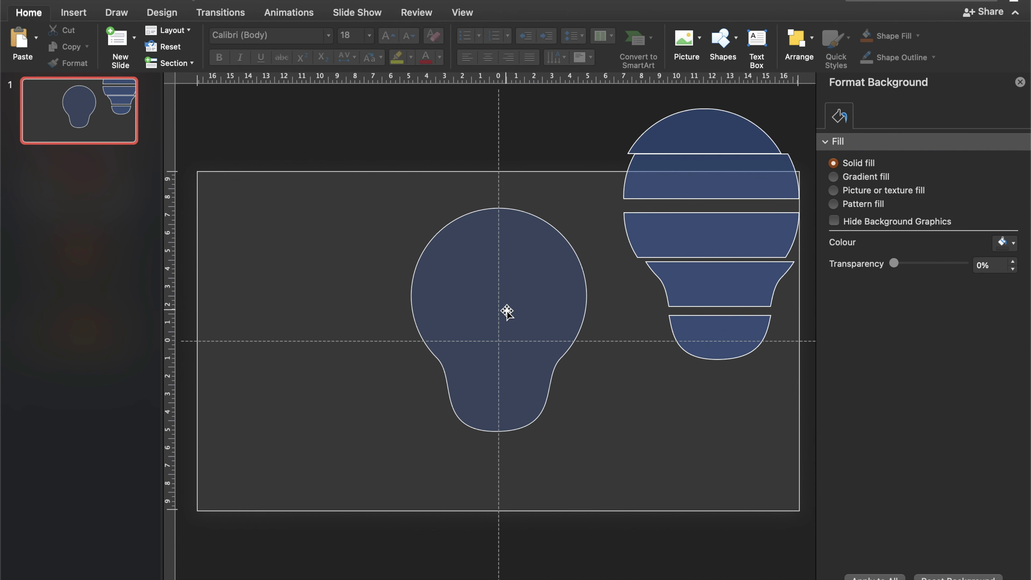
# Step: Delete the diamond and original bulb, then move the dome, bands, neck and base back together at centre
pyautogui.click(544, 318)
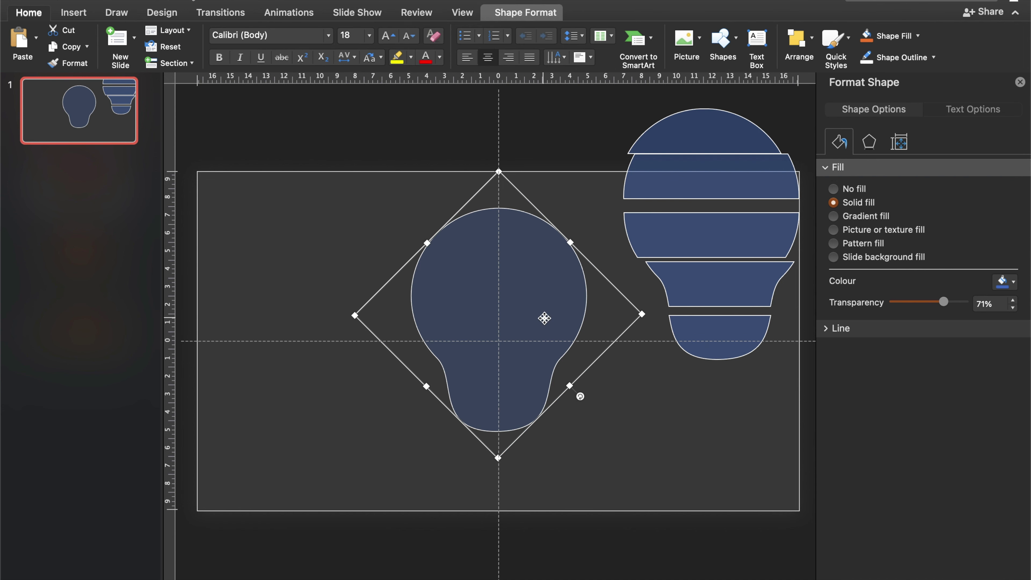
pyautogui.press('Delete')
pyautogui.moveTo(702, 143); pyautogui.dragTo(493, 202)
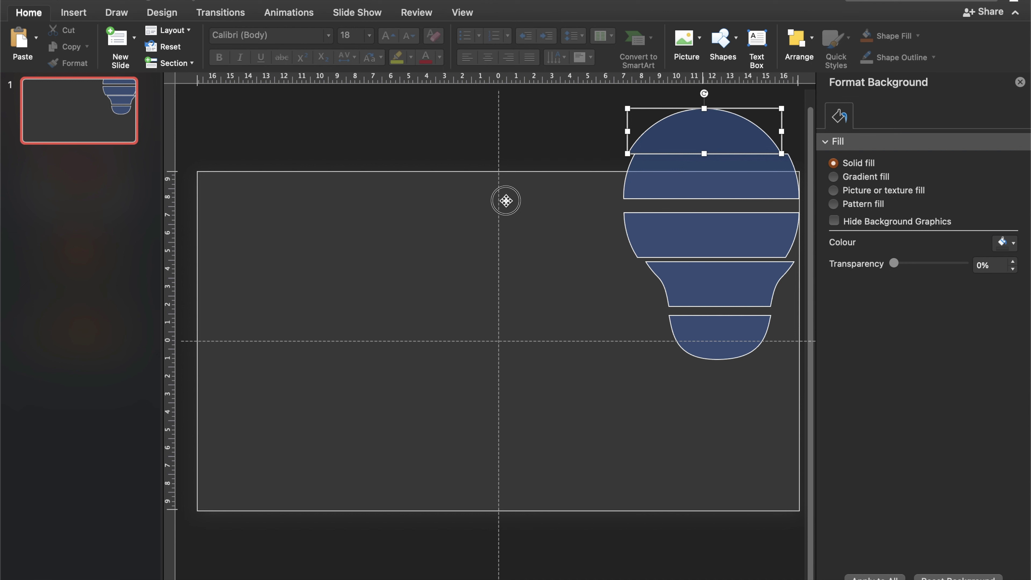
pyautogui.moveTo(493, 202); pyautogui.dragTo(494, 212)
pyautogui.moveTo(761, 177); pyautogui.dragTo(549, 251)
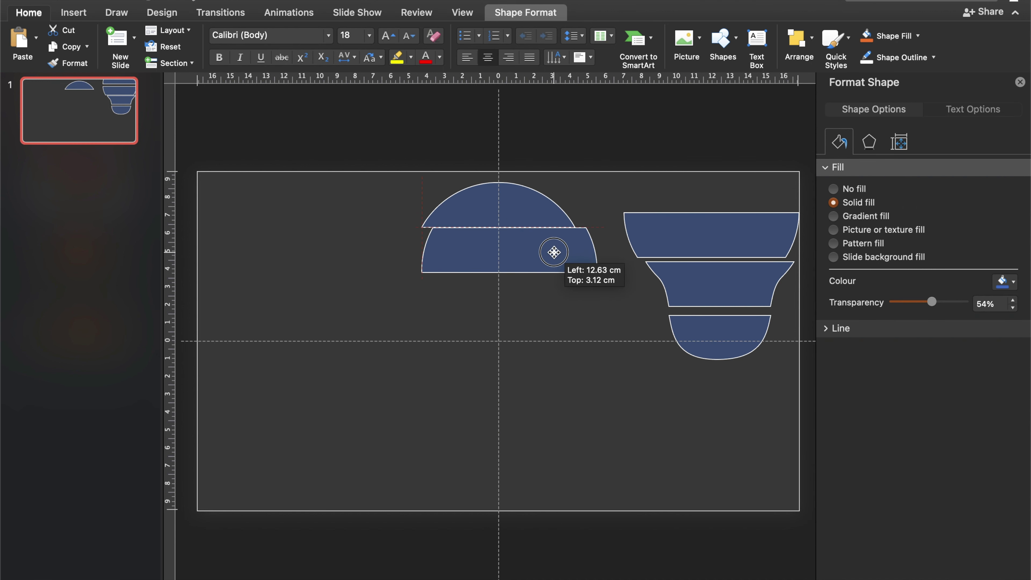
pyautogui.moveTo(736, 242); pyautogui.dragTo(523, 302)
pyautogui.moveTo(752, 286)
pyautogui.mouseDown()
pyautogui.moveTo(547, 349)
pyautogui.moveTo(532, 341)
pyautogui.mouseUp()
pyautogui.moveTo(748, 341)
pyautogui.mouseDown()
pyautogui.moveTo(527, 414)
pyautogui.moveTo(520, 383)
pyautogui.mouseUp()
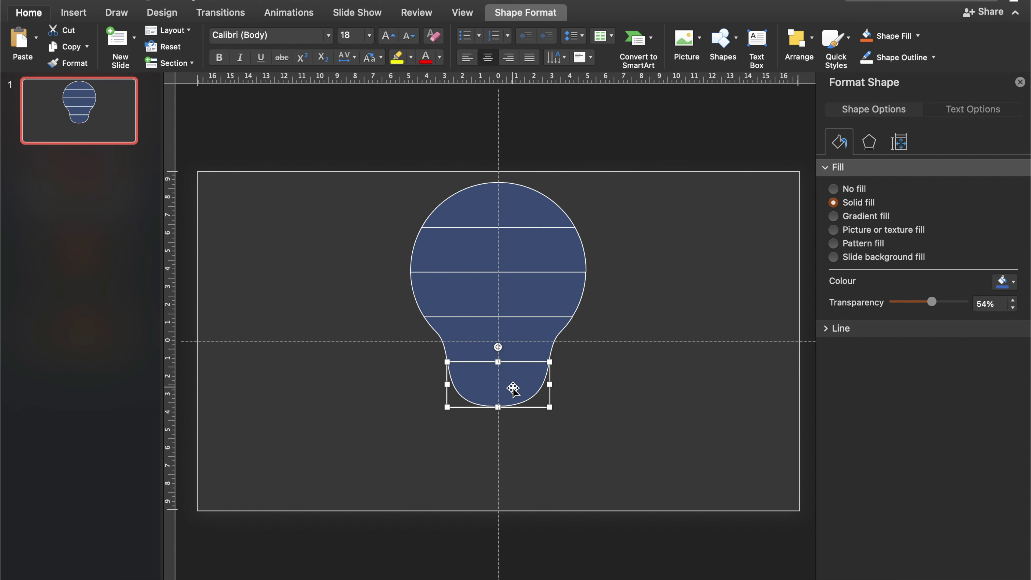
pyautogui.click(585, 389)
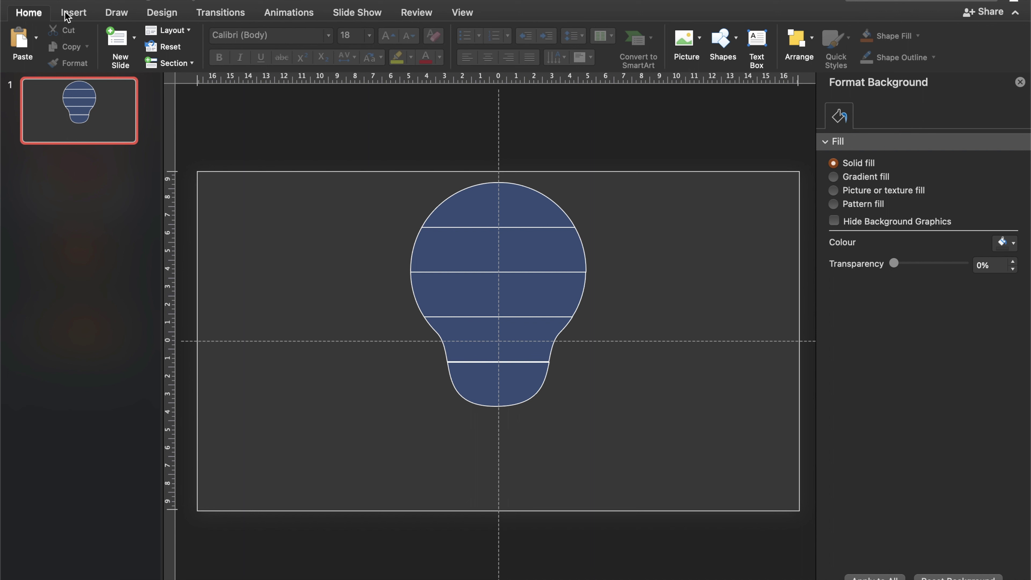
pyautogui.click(72, 15)
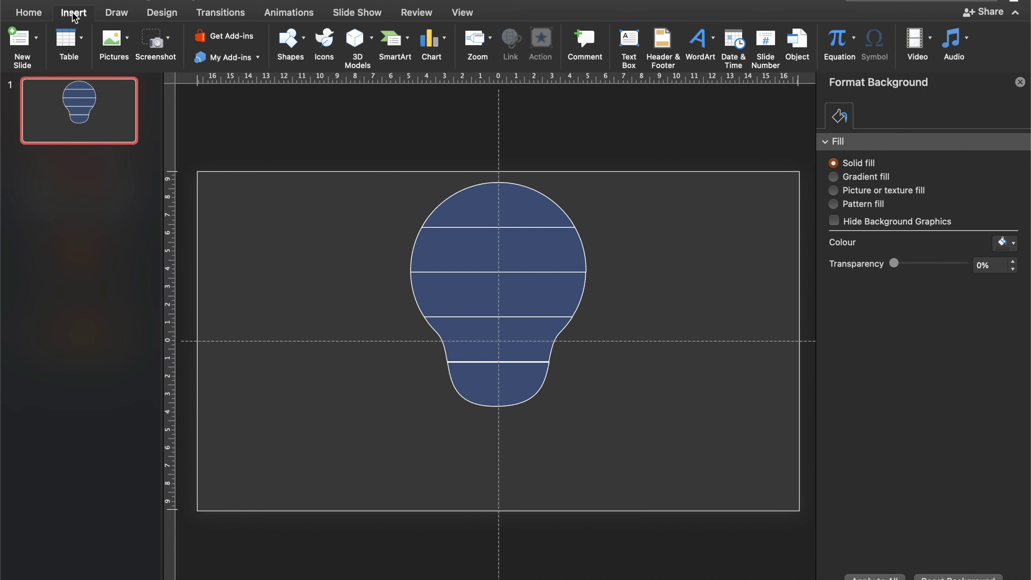
# Step: Draw a thin, fully rounded pill bar below the bulb
pyautogui.click(289, 41)
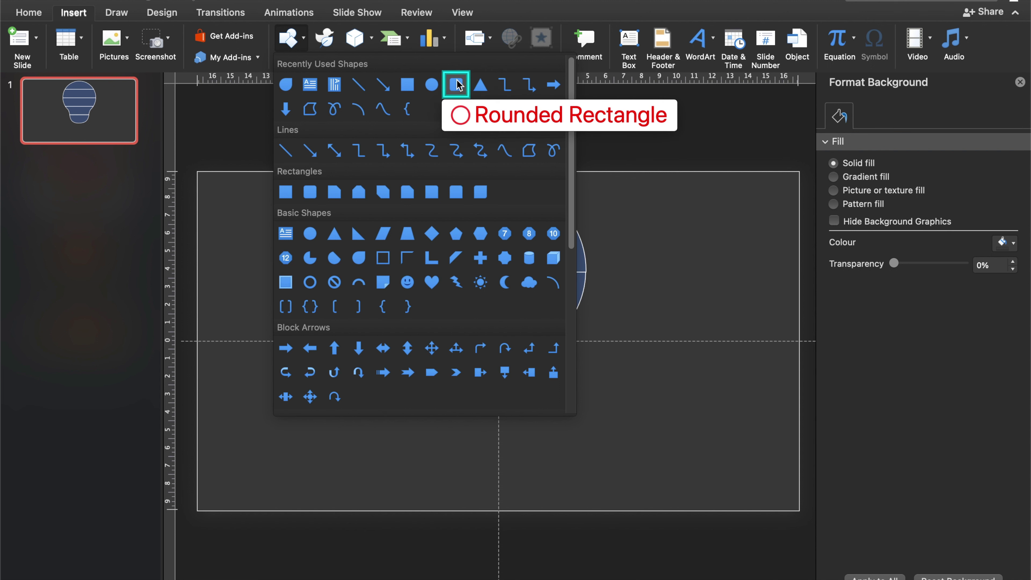
pyautogui.click(457, 84)
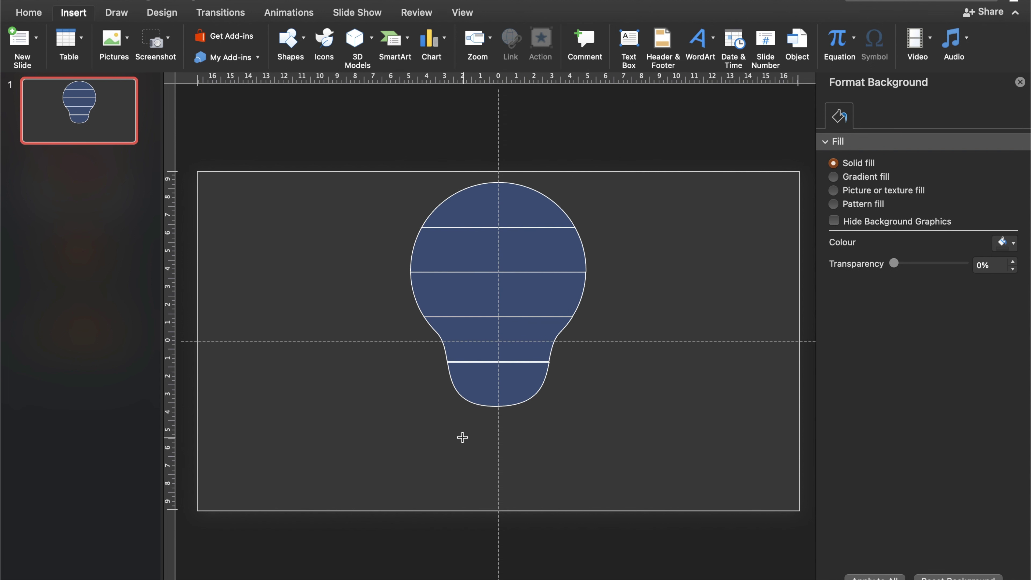
pyautogui.moveTo(453, 422); pyautogui.dragTo(545, 440)
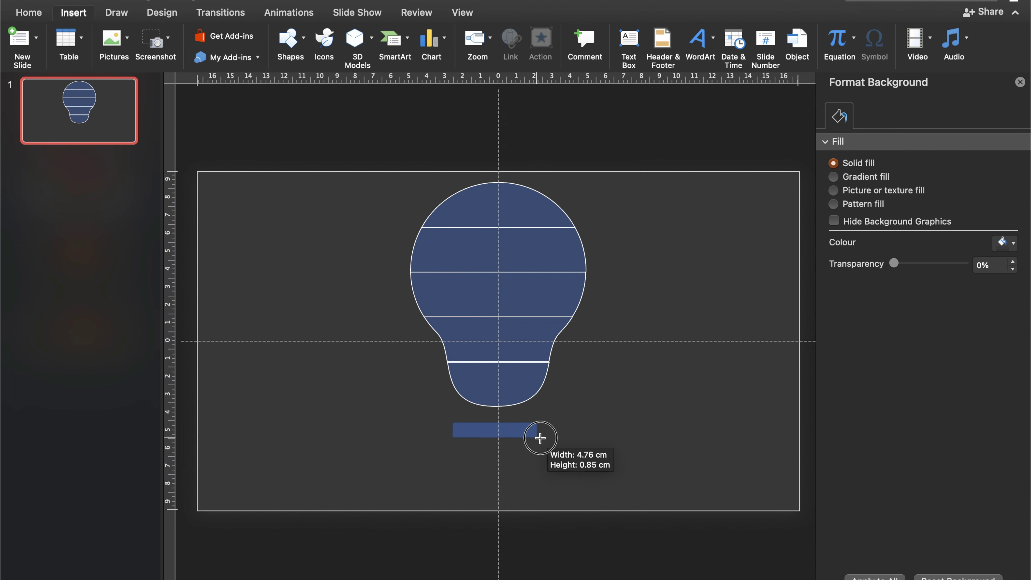
pyautogui.moveTo(545, 440); pyautogui.dragTo(549, 442)
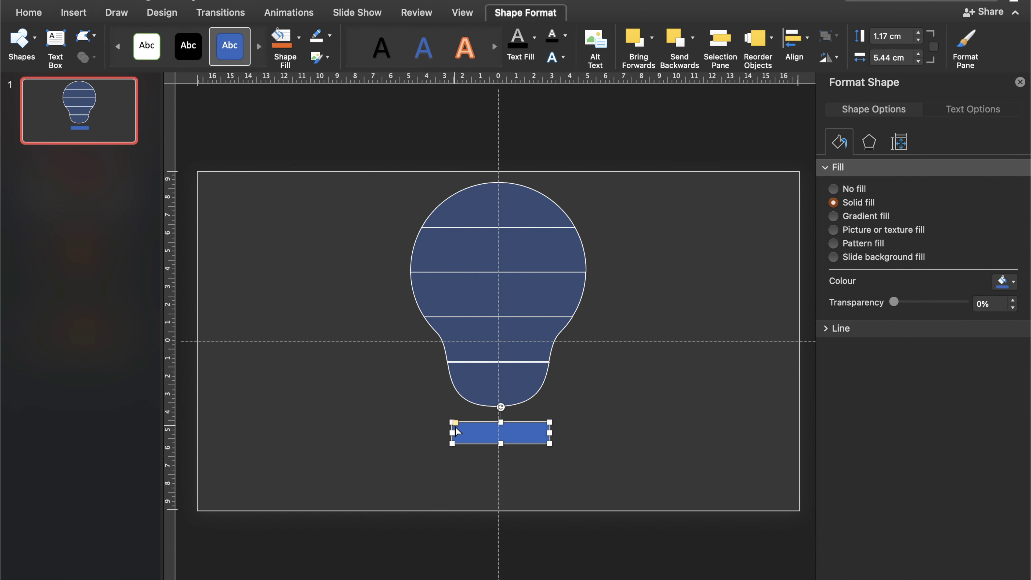
pyautogui.moveTo(455, 425); pyautogui.dragTo(504, 434)
pyautogui.moveTo(502, 445); pyautogui.dragTo(500, 436)
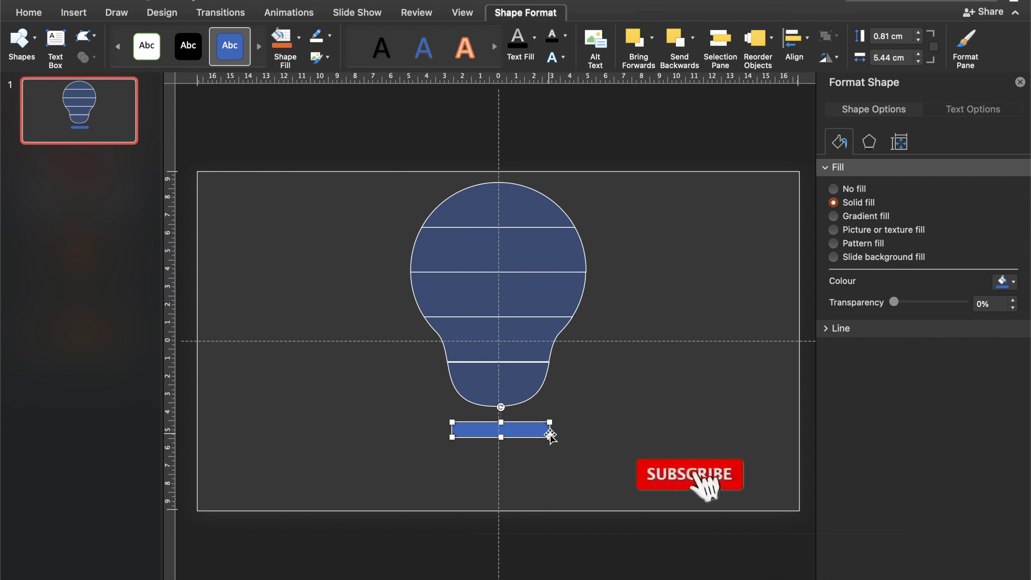
# Step: Duplicate the pill into a stack of three, making the bottom one narrower and shorter
pyautogui.press('super+d')
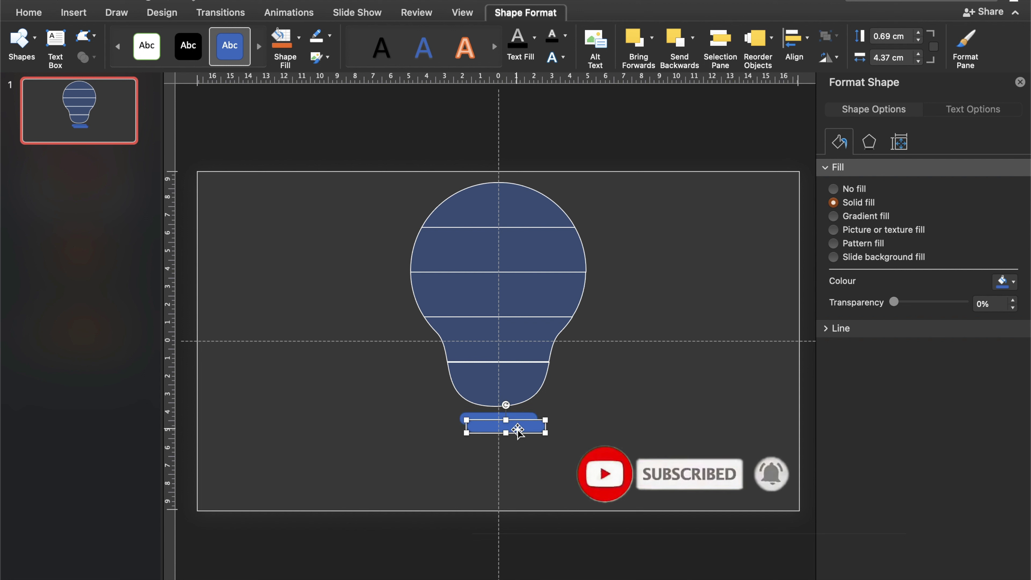
pyautogui.moveTo(518, 429)
pyautogui.mouseDown()
pyautogui.moveTo(510, 441)
pyautogui.moveTo(500, 432)
pyautogui.moveTo(503, 460)
pyautogui.mouseUp()
pyautogui.click(503, 451)
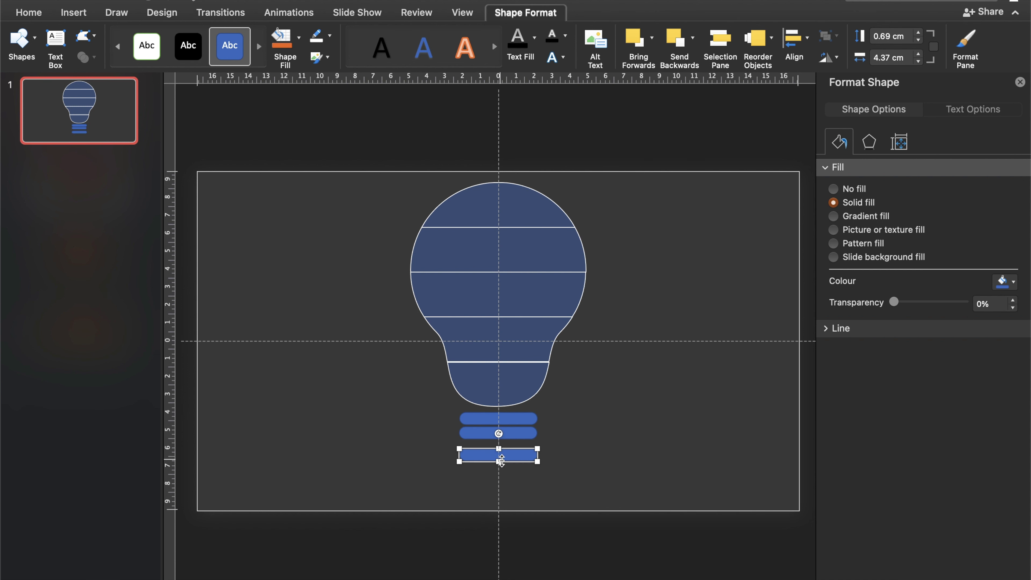
pyautogui.moveTo(538, 462)
pyautogui.mouseDown()
pyautogui.moveTo(509, 461)
pyautogui.moveTo(503, 448)
pyautogui.mouseUp()
pyautogui.click(445, 417)
# Step: Remove the outline from all three base pills and hide the guides
pyautogui.moveTo(439, 405); pyautogui.dragTo(584, 482)
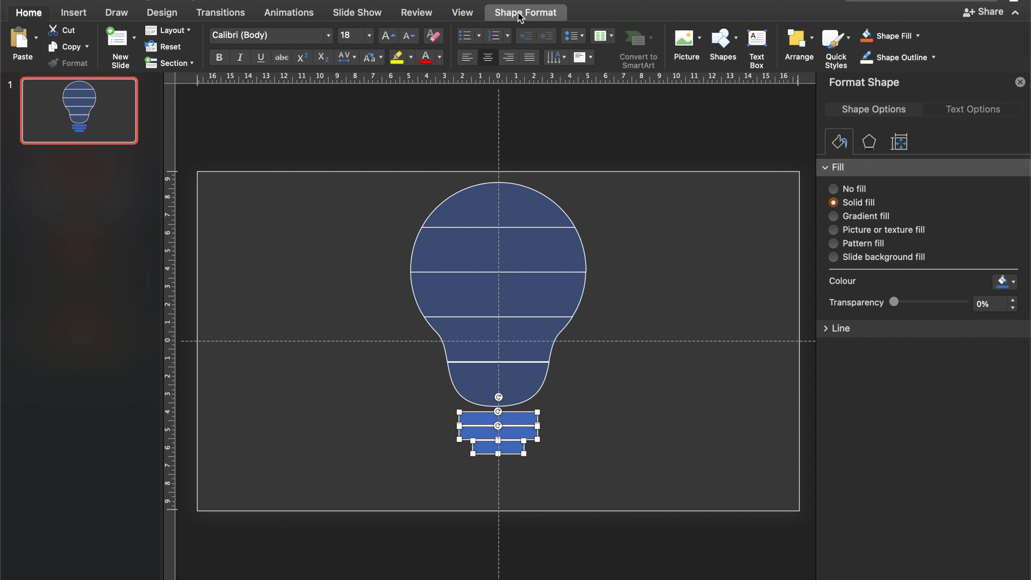
pyautogui.click(519, 15)
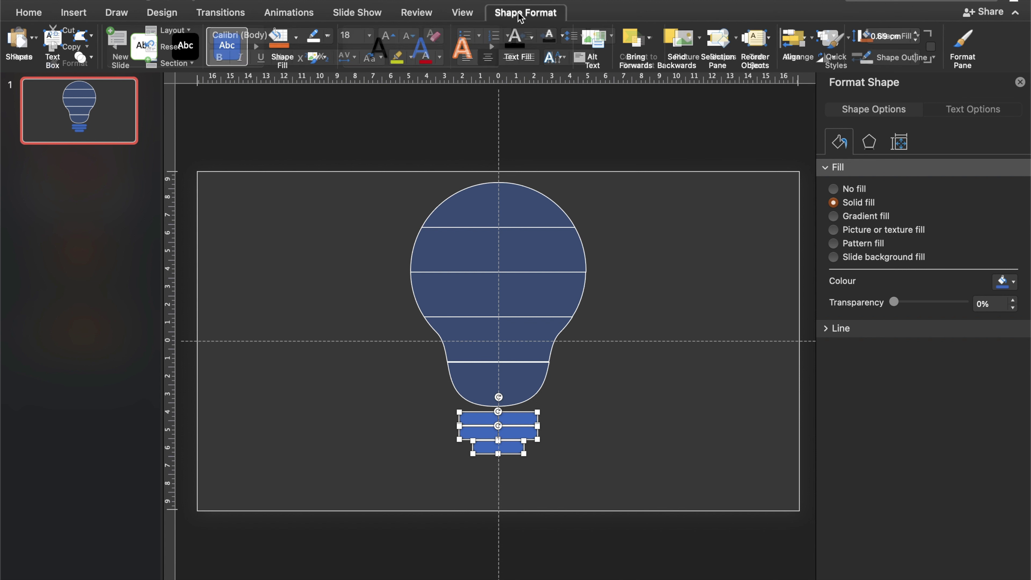
pyautogui.click(330, 37)
pyautogui.click(359, 63)
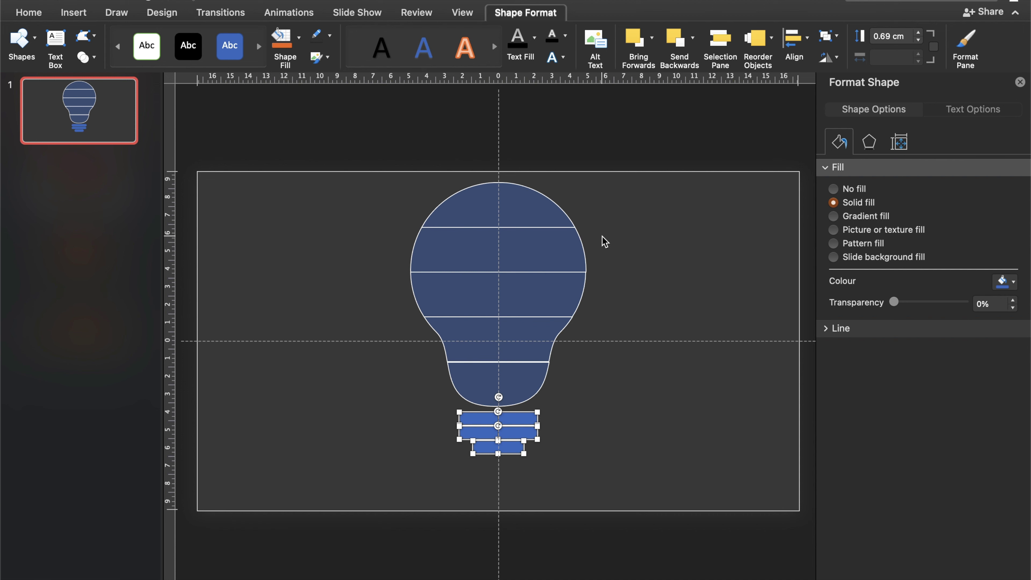
pyautogui.click(640, 408)
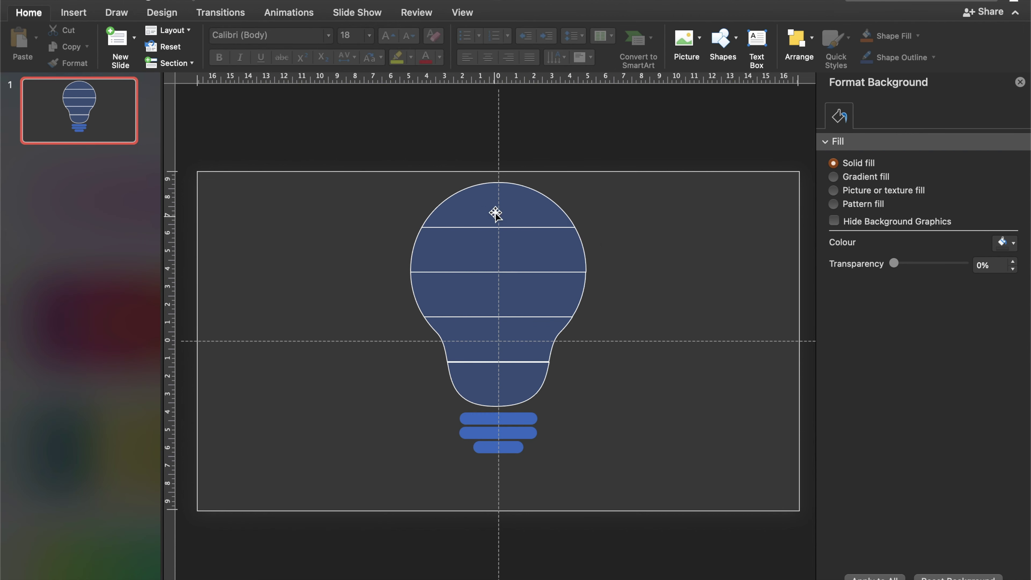
pyautogui.click(464, 14)
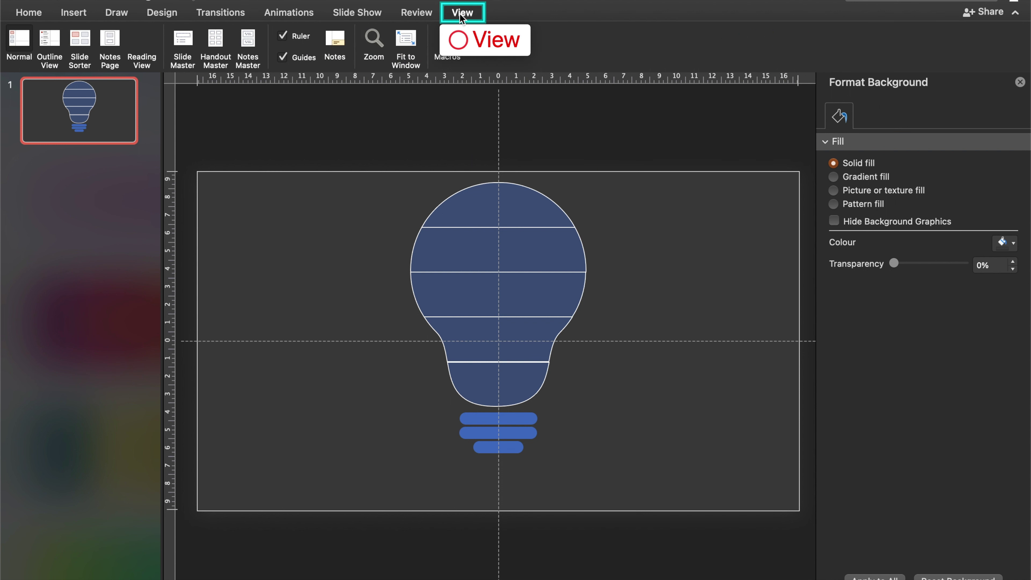
pyautogui.click(284, 58)
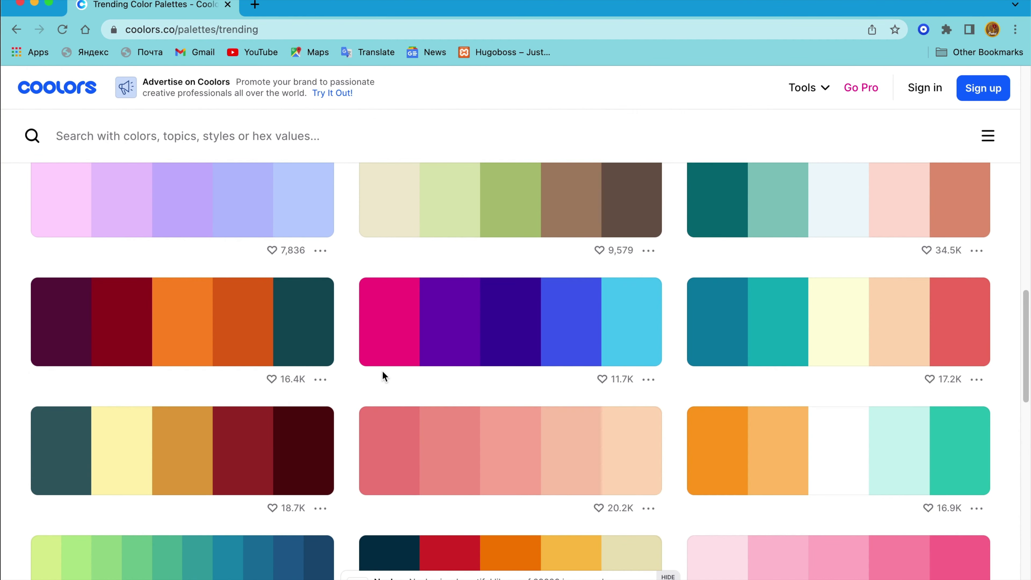
# Step: Bring up Coolors' trending palettes in Chrome and screen-capture the burgundy, red, orange and teal palette
pyautogui.hotkey('ctrl', 'Up')
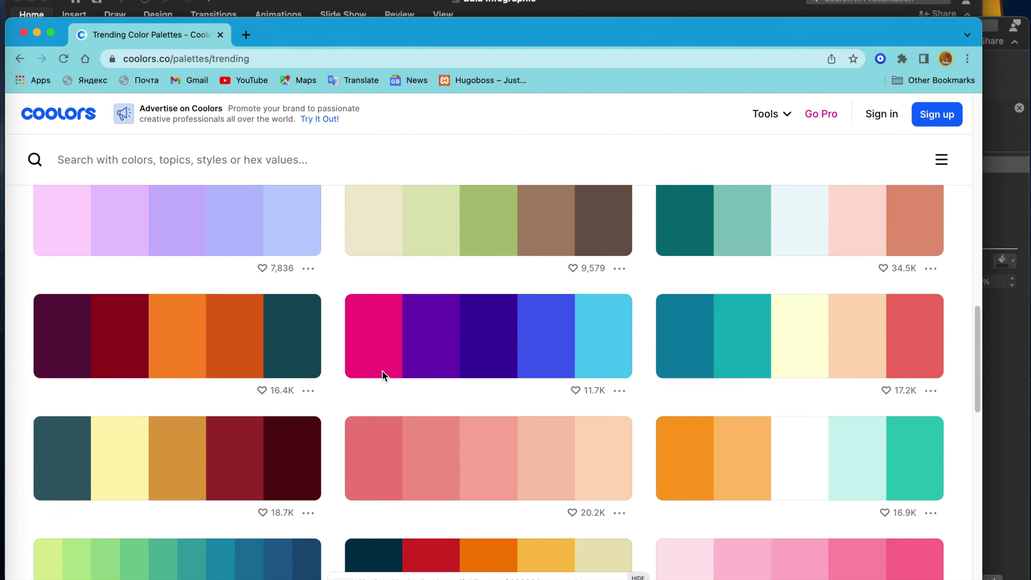
pyautogui.click(368, 230)
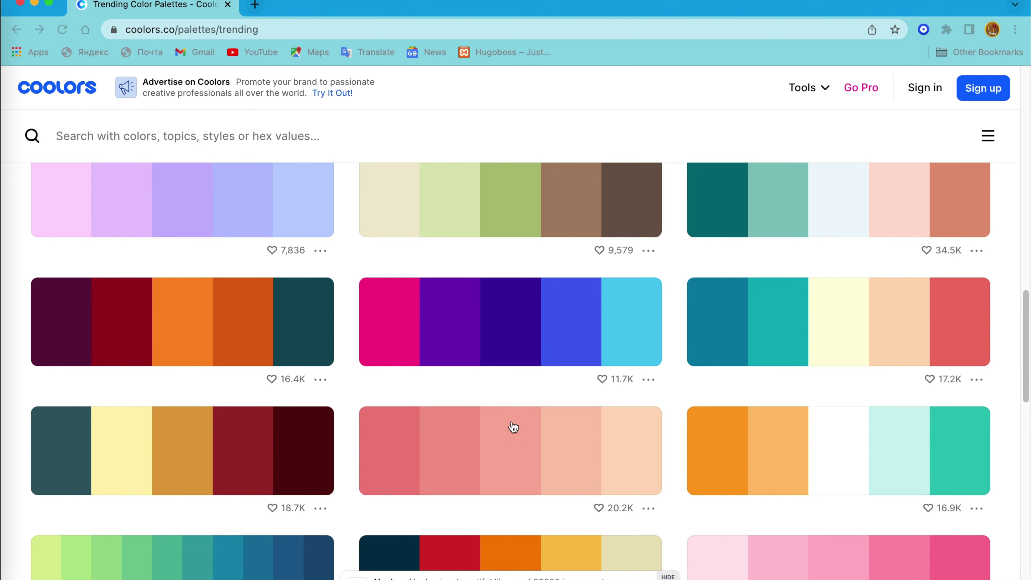
pyautogui.scroll(-5, 493, 419)
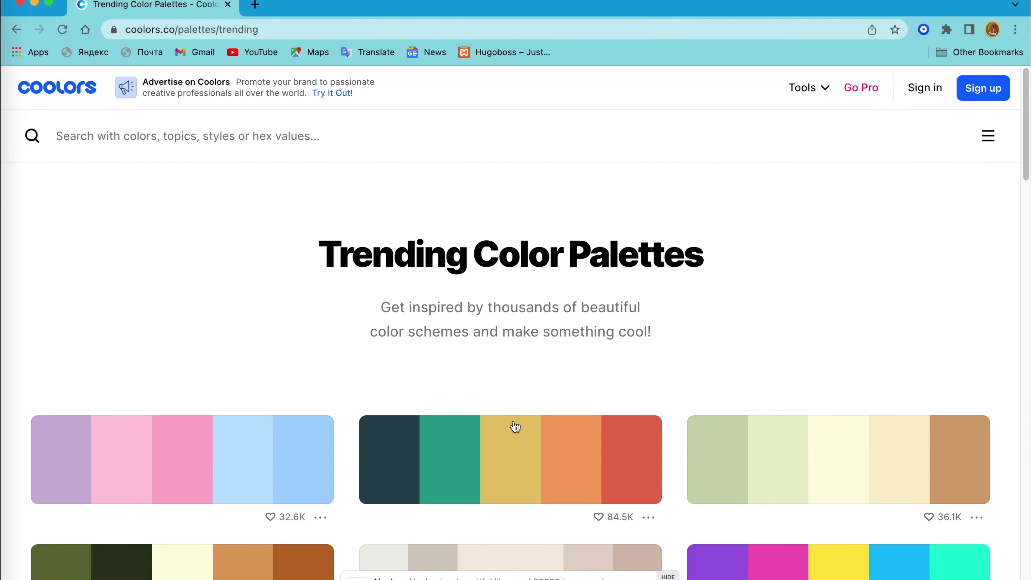
pyautogui.scroll(-10, 514, 425)
pyautogui.scroll(-5, 514, 424)
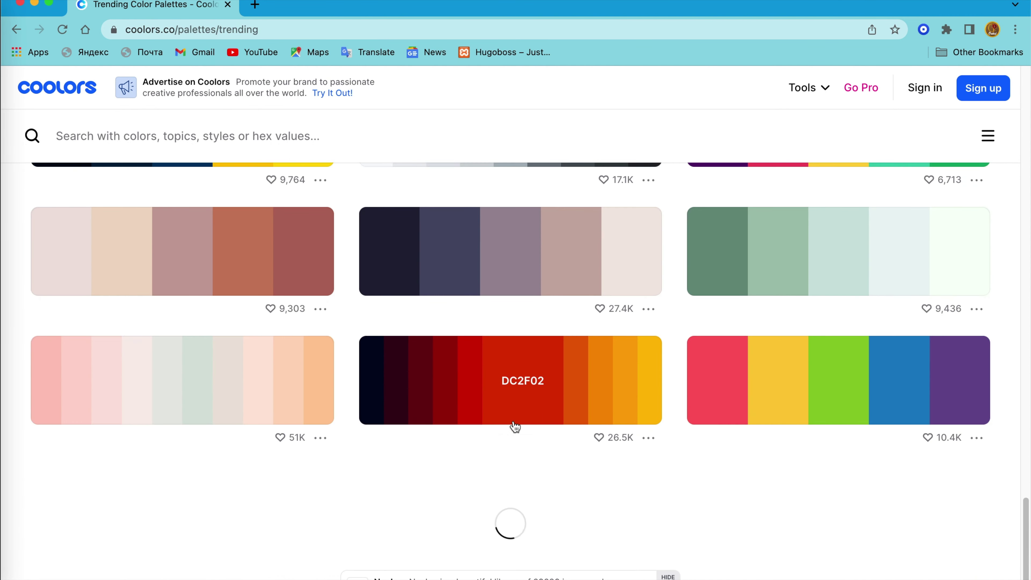
pyautogui.scroll(-10, 464, 387)
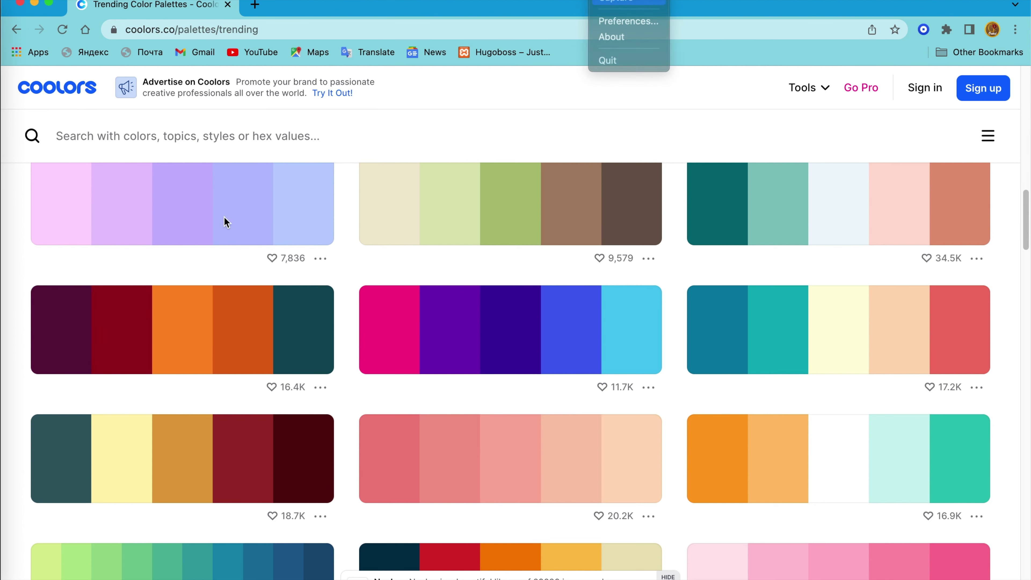
pyautogui.press('super+shift+9')
pyautogui.moveTo(40, 295); pyautogui.dragTo(332, 351)
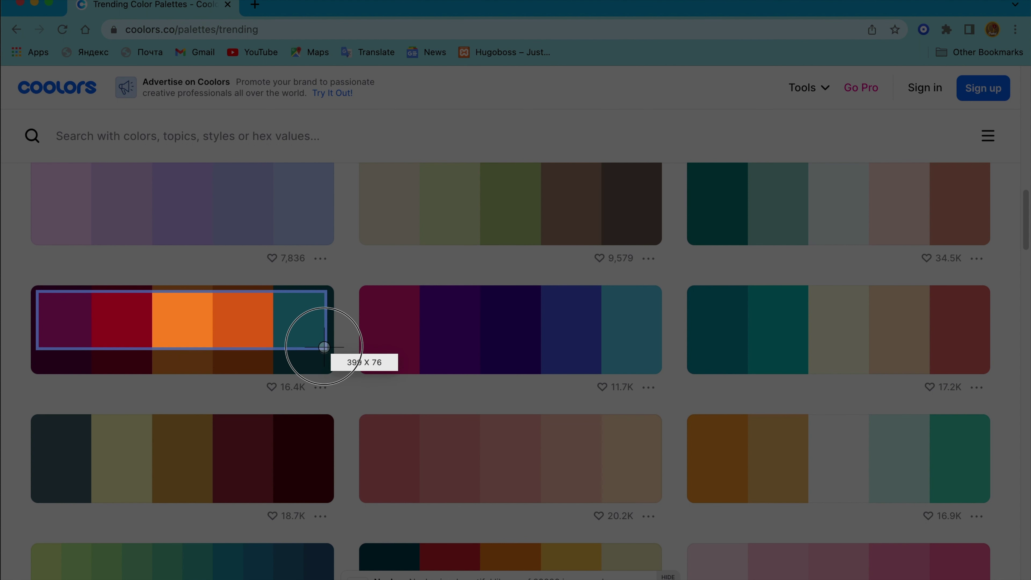
pyautogui.click(315, 370)
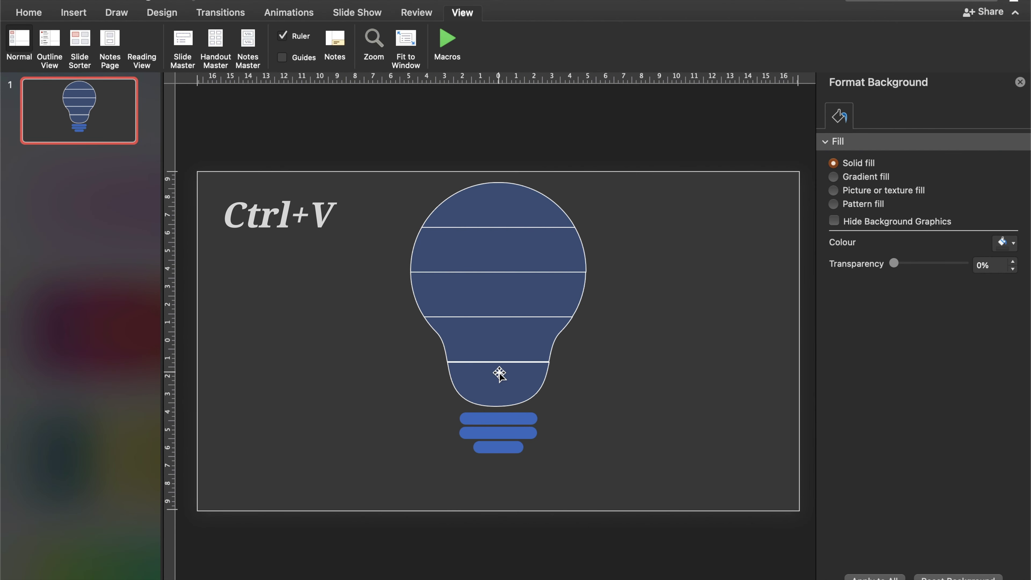
# Step: Paste the palette image above the slide's top-left and fill the top band with its dark purple
pyautogui.hotkey('ctrl', 'v')
pyautogui.moveTo(526, 337); pyautogui.dragTo(340, 148)
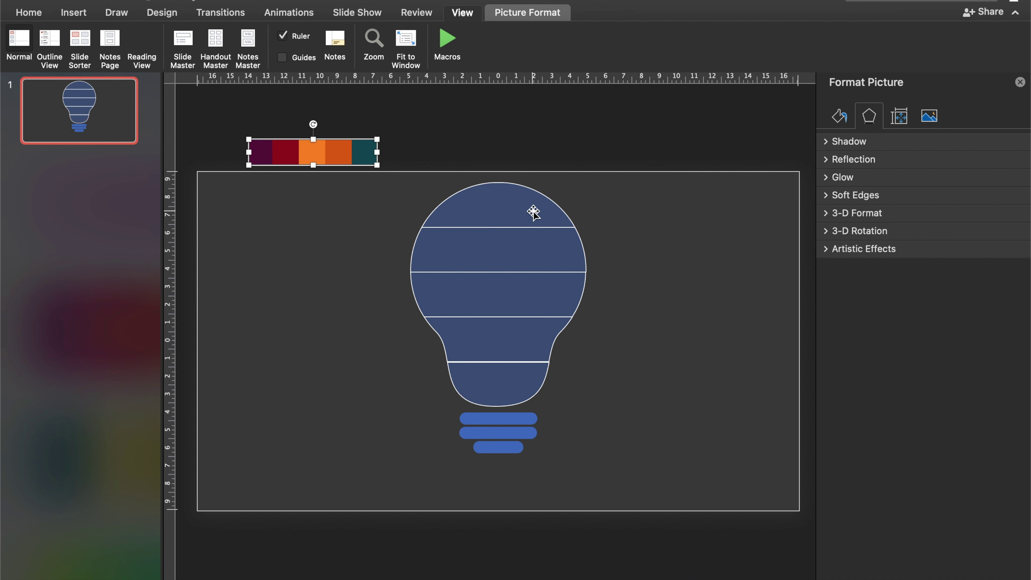
pyautogui.click(688, 187)
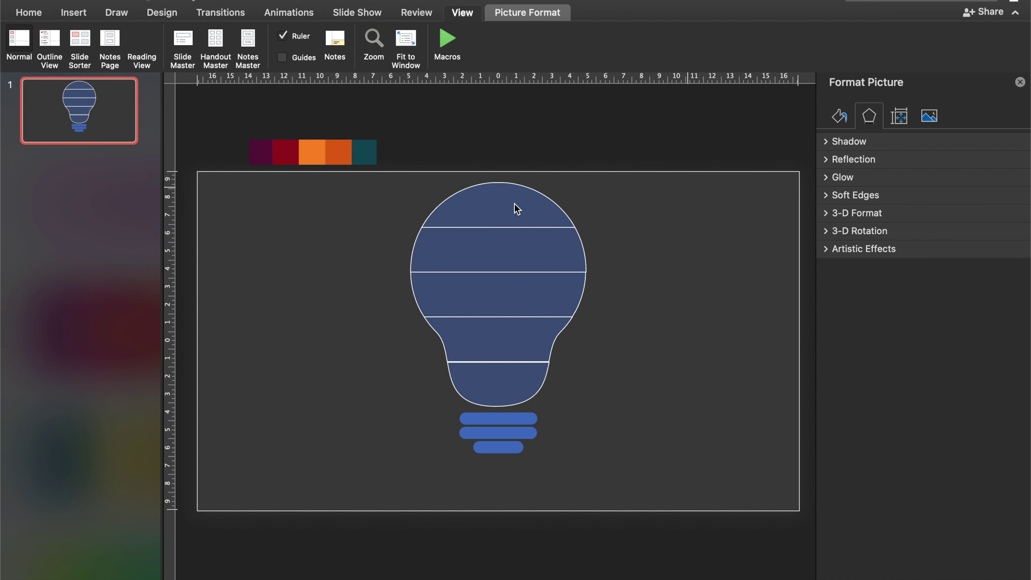
pyautogui.click(499, 208)
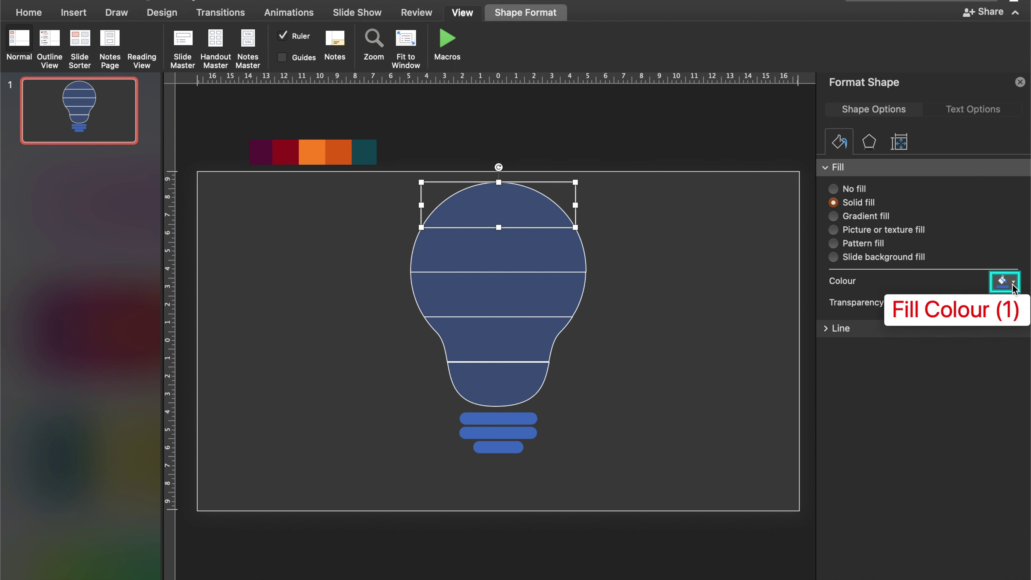
pyautogui.click(1014, 284)
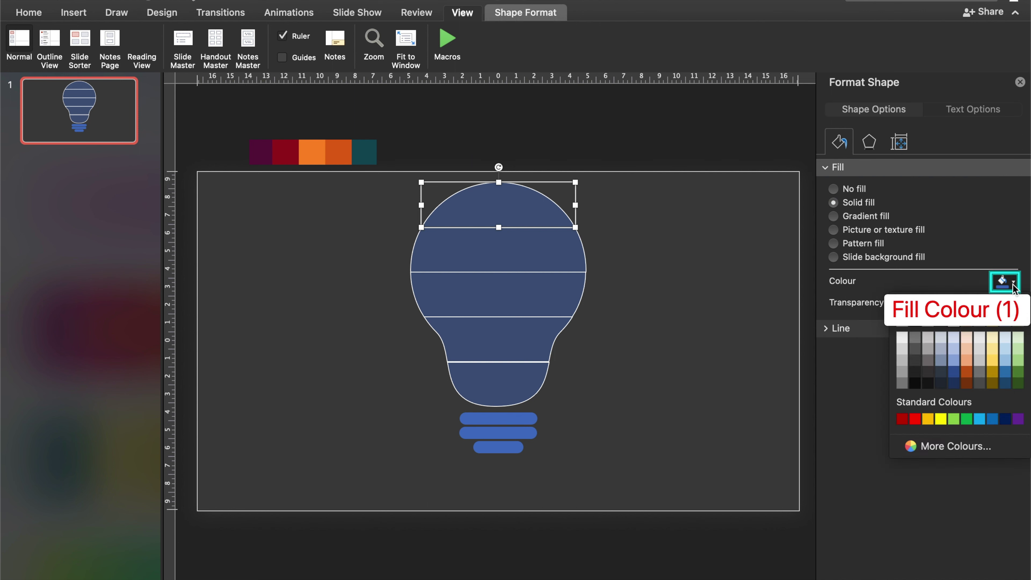
pyautogui.click(935, 449)
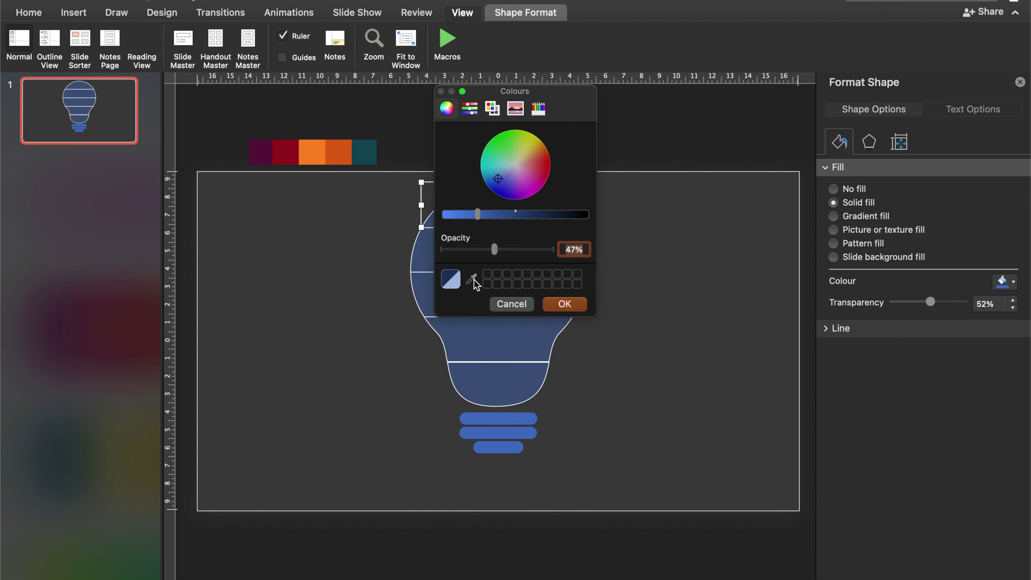
pyautogui.click(472, 280)
pyautogui.click(261, 157)
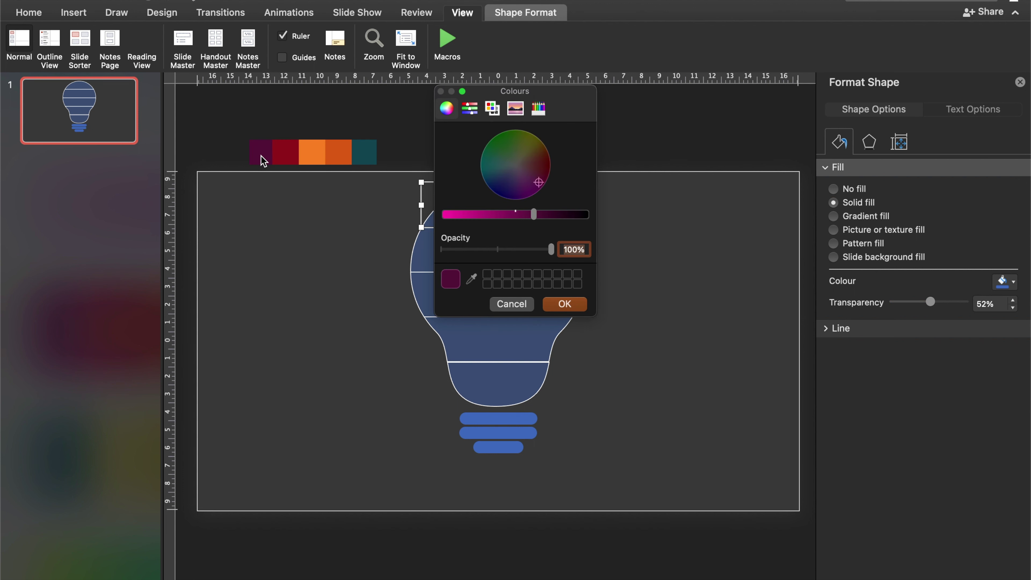
pyautogui.click(568, 306)
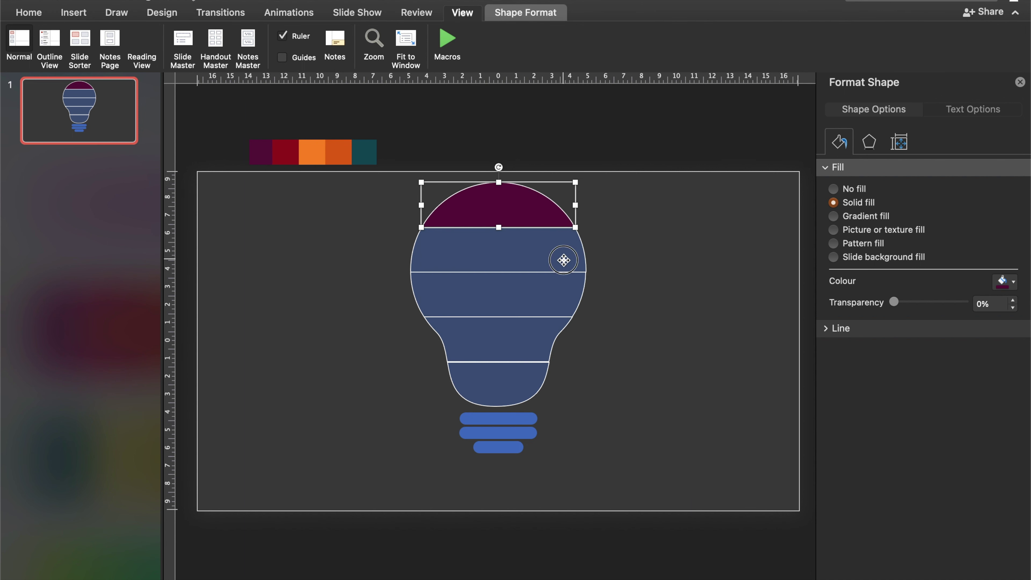
# Step: Fill the bulb's second band with the palette's dark red
pyautogui.click(563, 260)
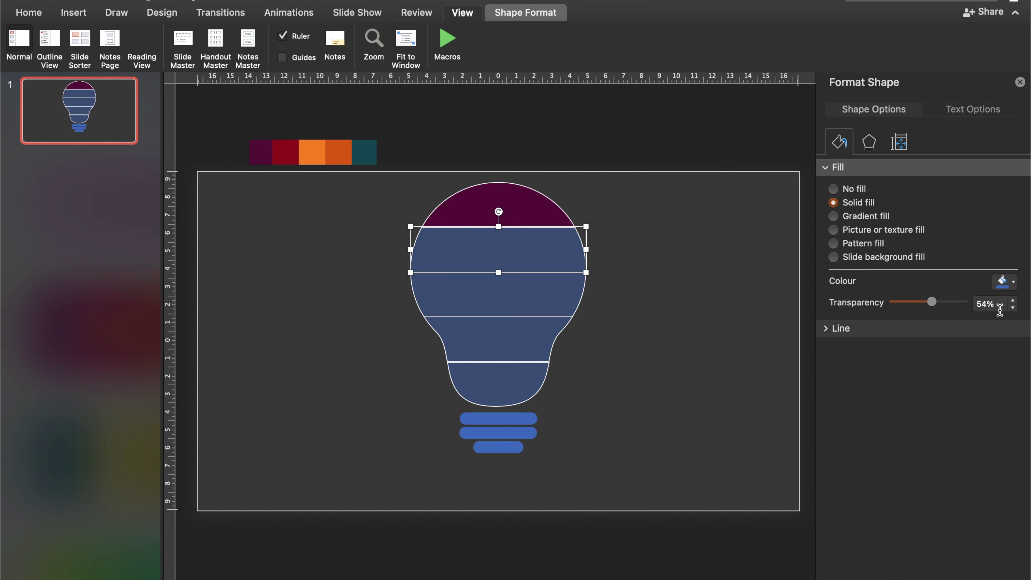
pyautogui.click(1014, 282)
pyautogui.click(933, 484)
pyautogui.click(474, 280)
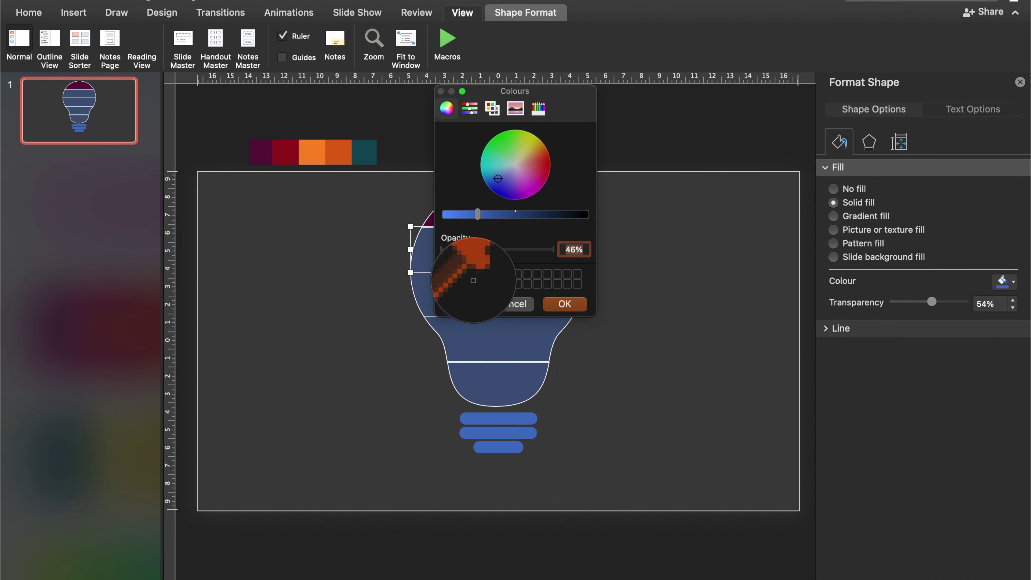
pyautogui.click(284, 152)
pyautogui.click(565, 304)
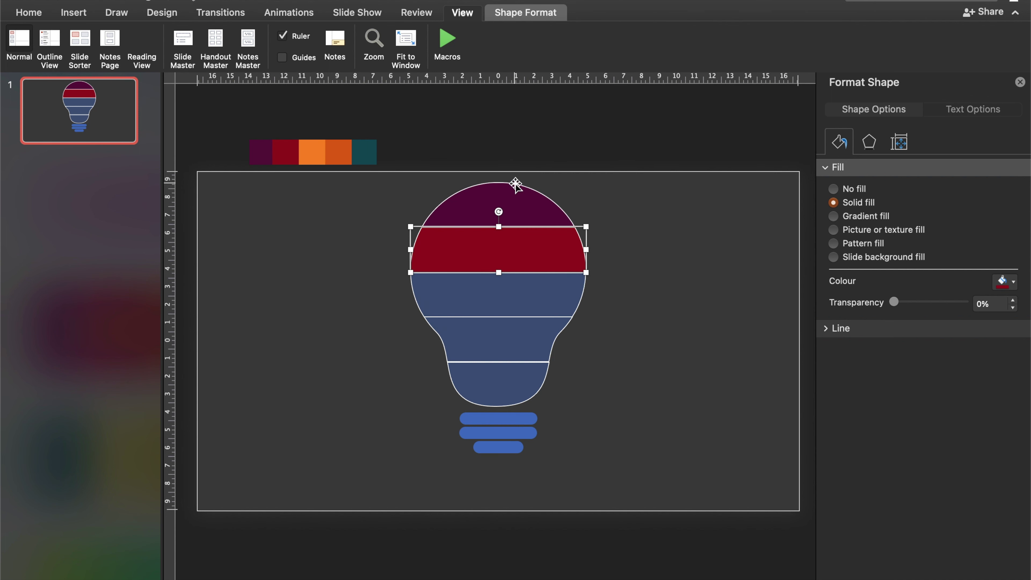
# Step: Fill the third band with the palette's orange and the fourth with its dark orange
pyautogui.click(576, 298)
pyautogui.click(1013, 281)
pyautogui.click(966, 419)
pyautogui.click(468, 273)
pyautogui.click(311, 152)
pyautogui.click(561, 302)
pyautogui.click(339, 151)
pyautogui.click(562, 302)
# Step: Fill the bottom band and the three base bars with the palette's teal
pyautogui.click(498, 383)
pyautogui.click(1014, 281)
pyautogui.click(364, 152)
pyautogui.click(574, 305)
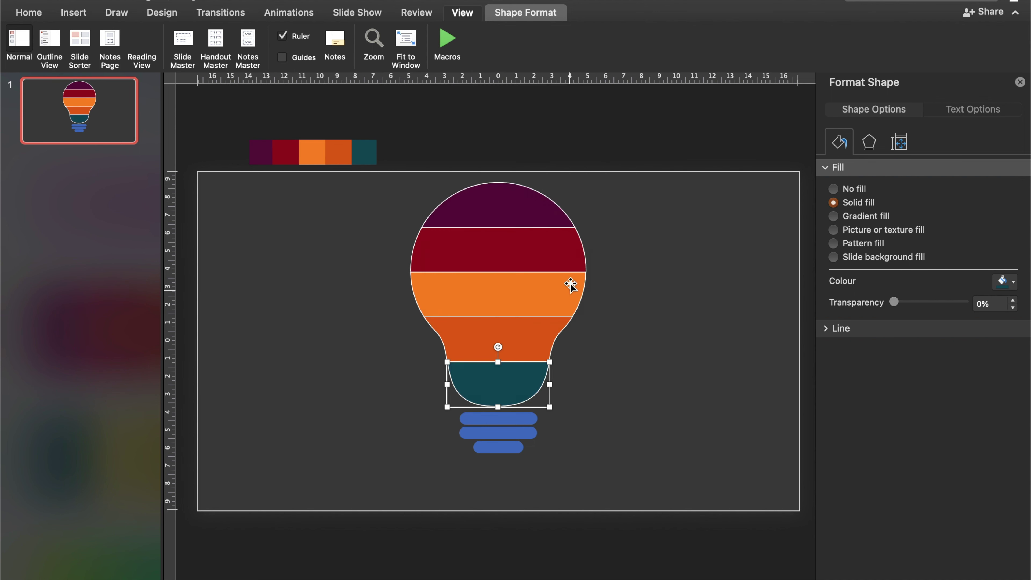
pyautogui.click(499, 418)
pyautogui.click(1013, 281)
pyautogui.click(958, 484)
pyautogui.click(364, 151)
pyautogui.click(561, 302)
pyautogui.click(615, 403)
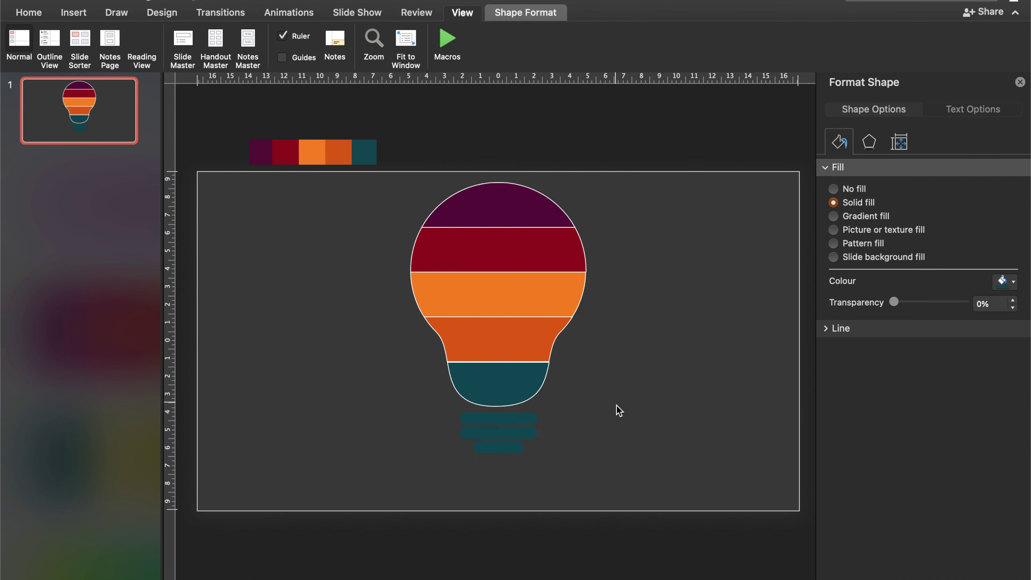
pyautogui.moveTo(397, 177); pyautogui.dragTo(672, 454)
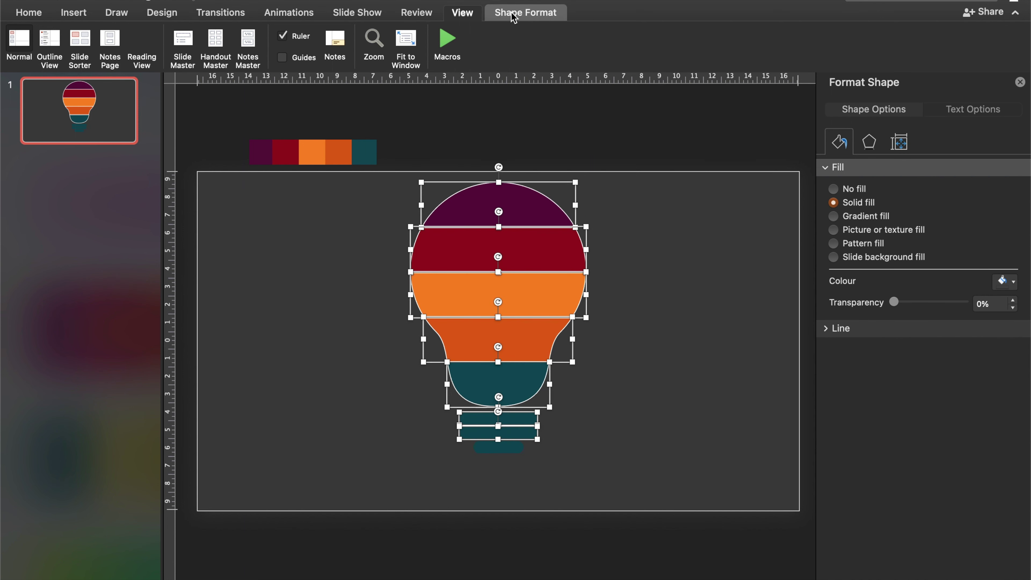
# Step: Set all bulb pieces to No Outline, then duplicate the bulb slide
pyautogui.click(513, 18)
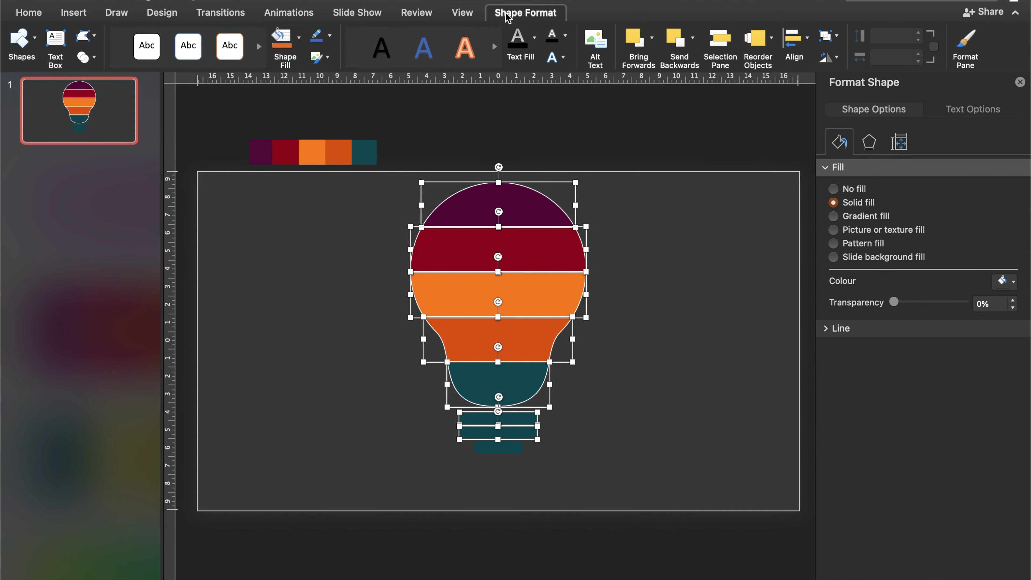
pyautogui.click(330, 36)
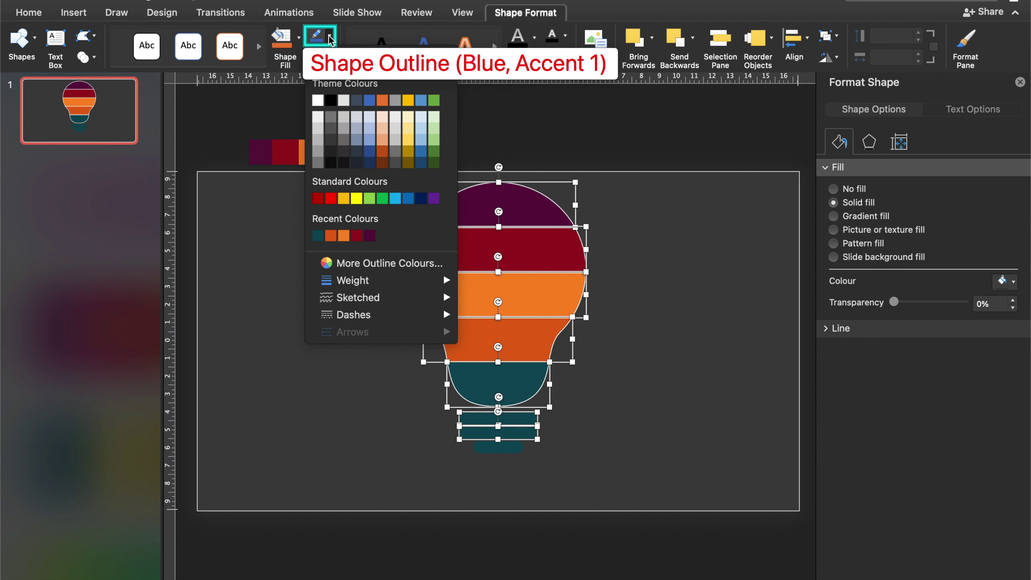
pyautogui.click(340, 64)
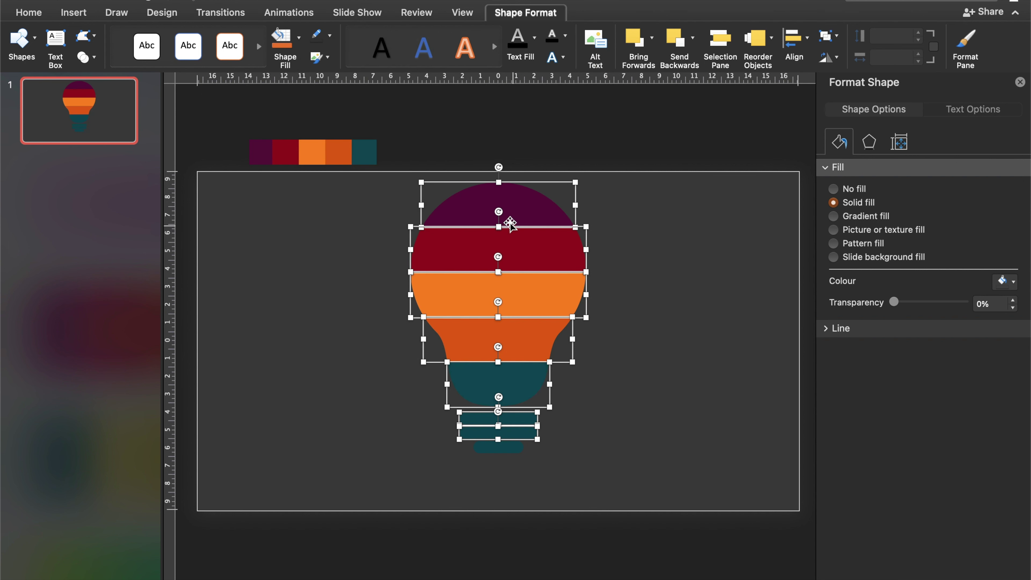
pyautogui.click(625, 230)
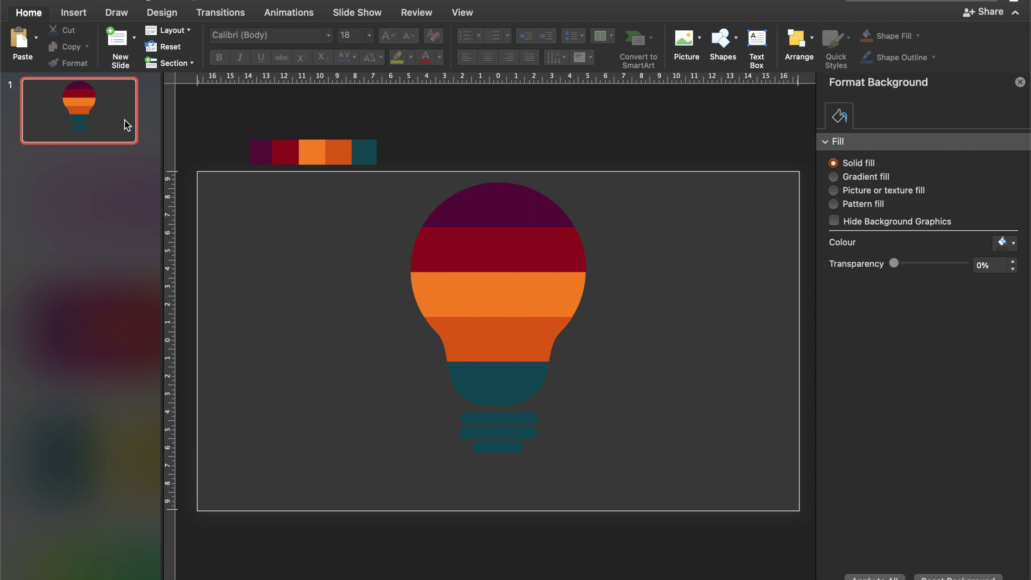
pyautogui.press('super+v')
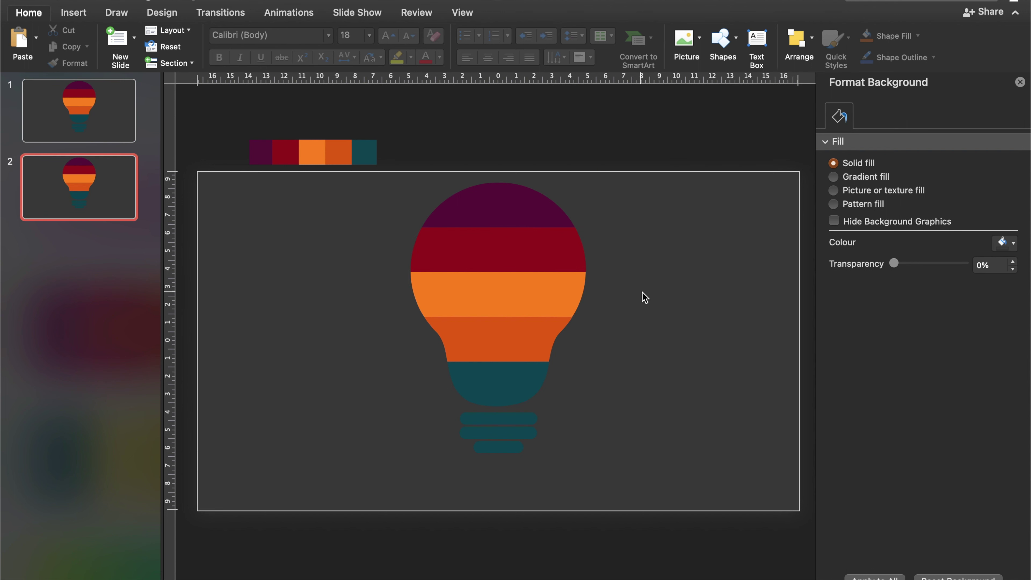
# Step: On the copy, shift the dark-red band right and the orange band left
pyautogui.click(518, 258)
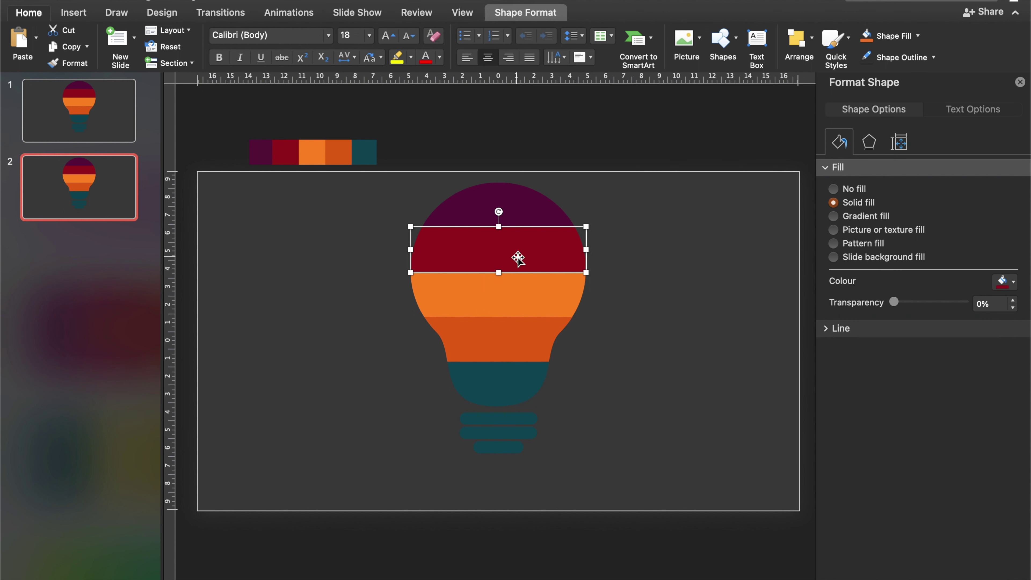
pyautogui.moveTo(523, 258); pyautogui.dragTo(623, 267)
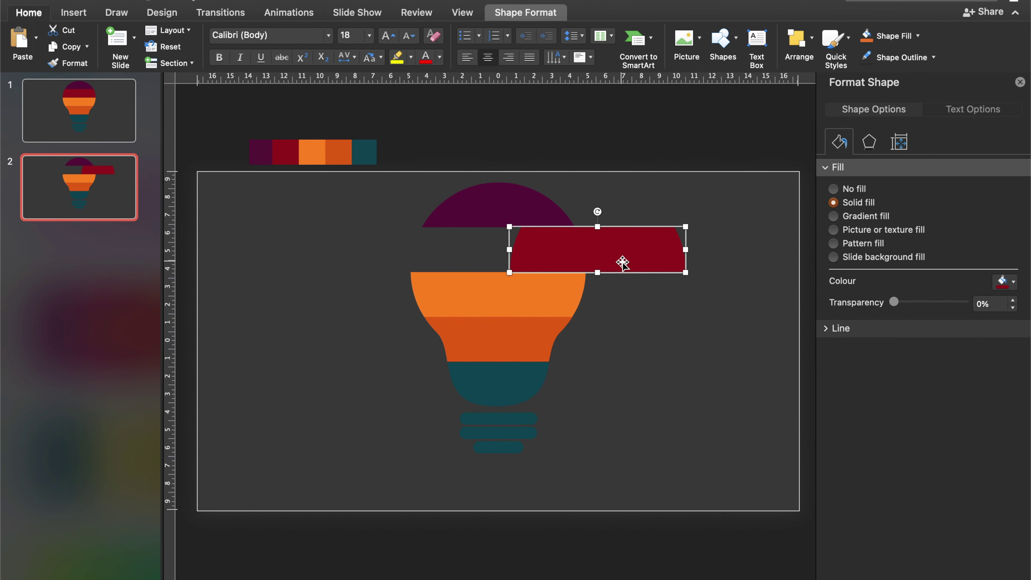
pyautogui.click(527, 294)
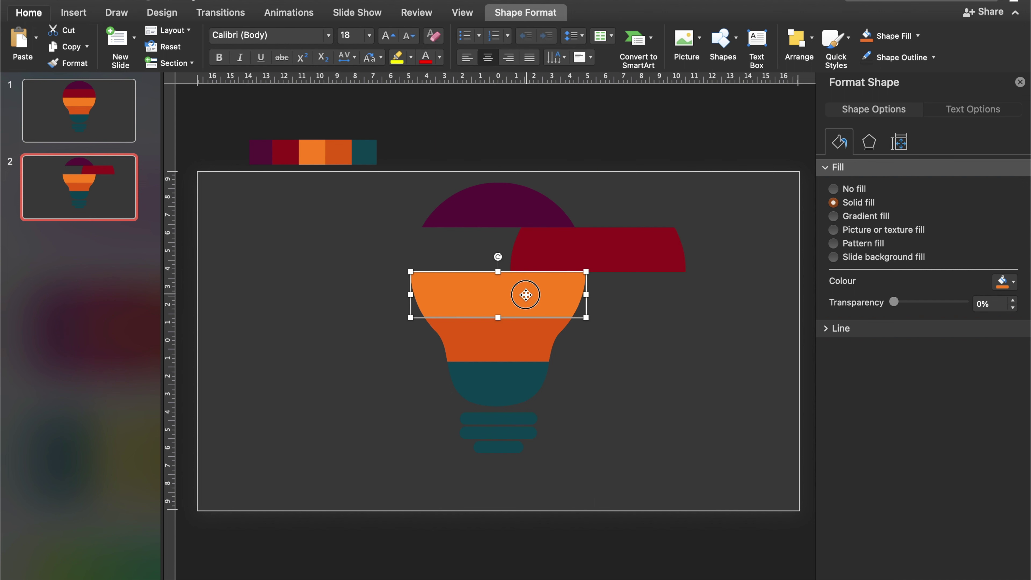
pyautogui.moveTo(528, 295); pyautogui.dragTo(468, 296)
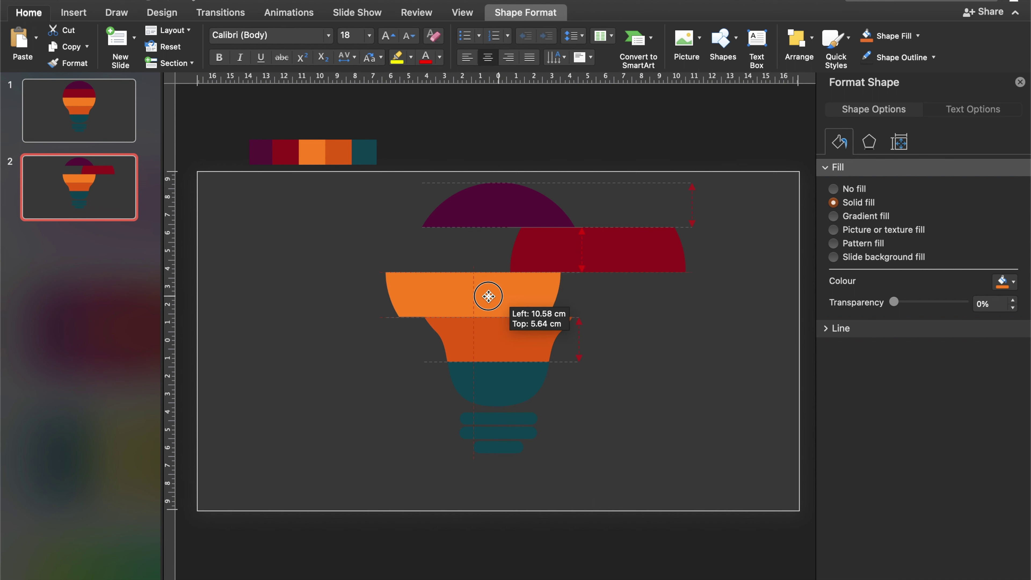
pyautogui.keyDown('shift'); pyautogui.click(608, 260); pyautogui.keyUp('shift')
pyautogui.moveTo(609, 260); pyautogui.dragTo(581, 263)
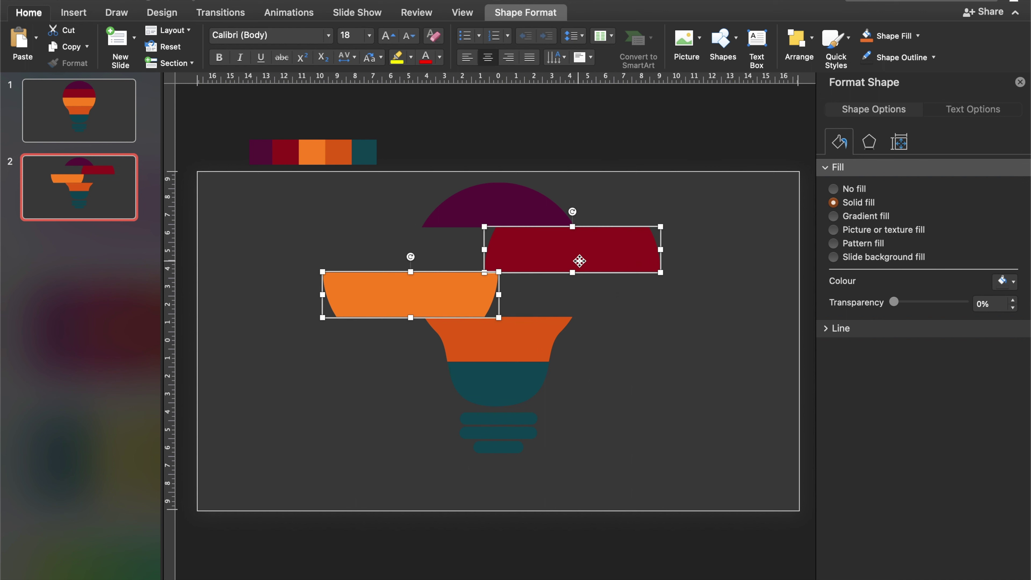
pyautogui.press('super+z')
# Step: Fine-tune the offsets: dark-red slightly back left, orange slightly right, dark-orange band right
pyautogui.click(610, 307)
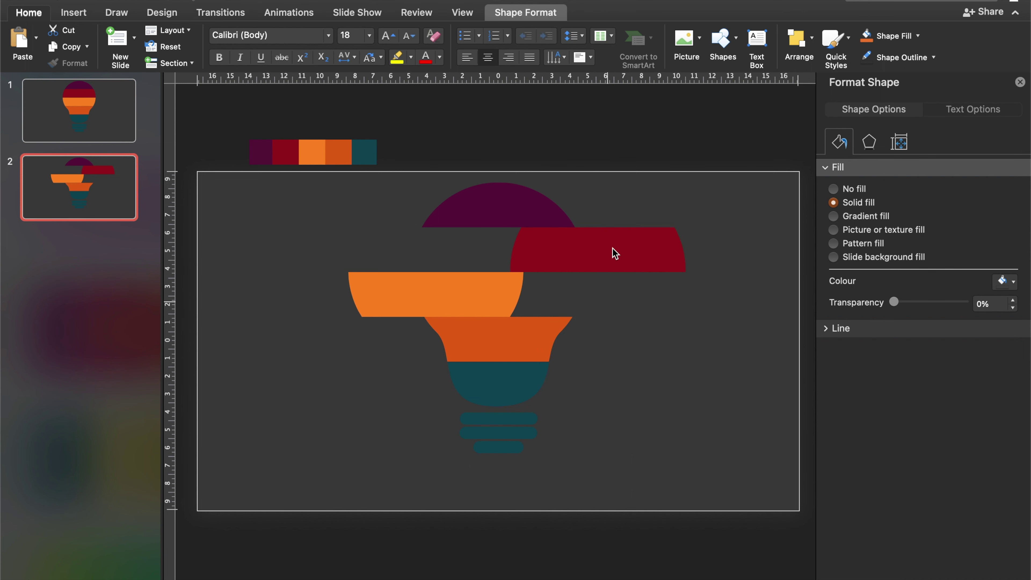
pyautogui.moveTo(613, 256); pyautogui.dragTo(583, 256)
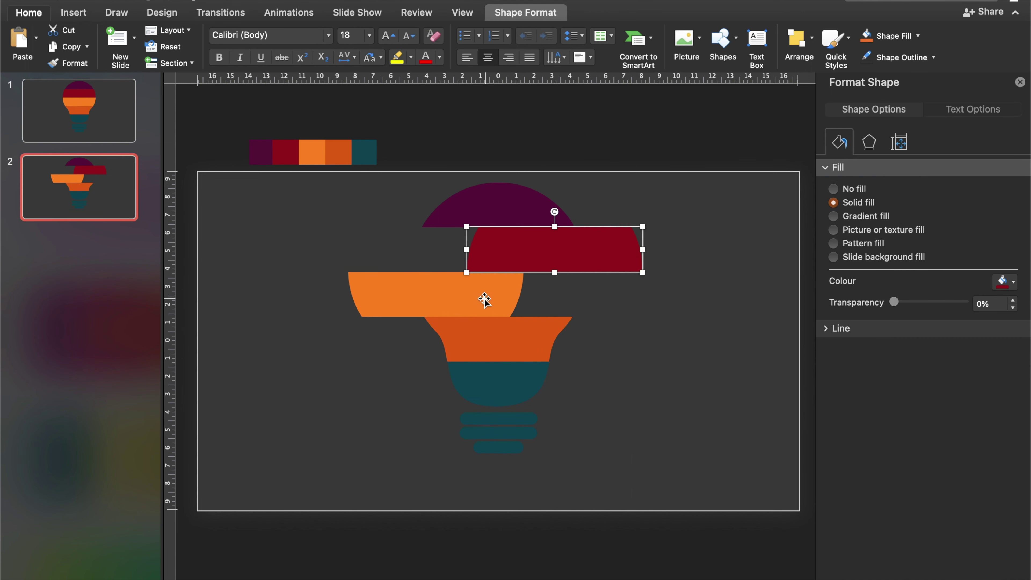
pyautogui.moveTo(460, 295); pyautogui.dragTo(471, 295)
pyautogui.moveTo(502, 345); pyautogui.dragTo(534, 338)
pyautogui.click(689, 336)
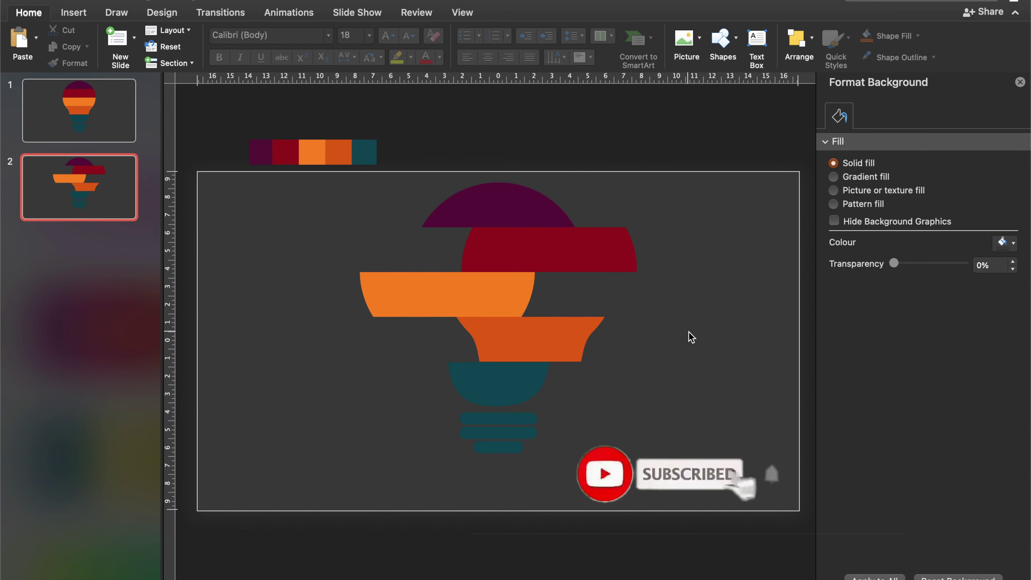
# Step: Select the teal bowl together with the three teal base pieces
pyautogui.click(520, 385)
pyautogui.keyDown('shift'); pyautogui.click(519, 418); pyautogui.keyUp('shift')
pyautogui.keyDown('shift'); pyautogui.click(525, 433); pyautogui.keyUp('shift')
pyautogui.keyDown('shift'); pyautogui.click(514, 446); pyautogui.keyUp('shift')
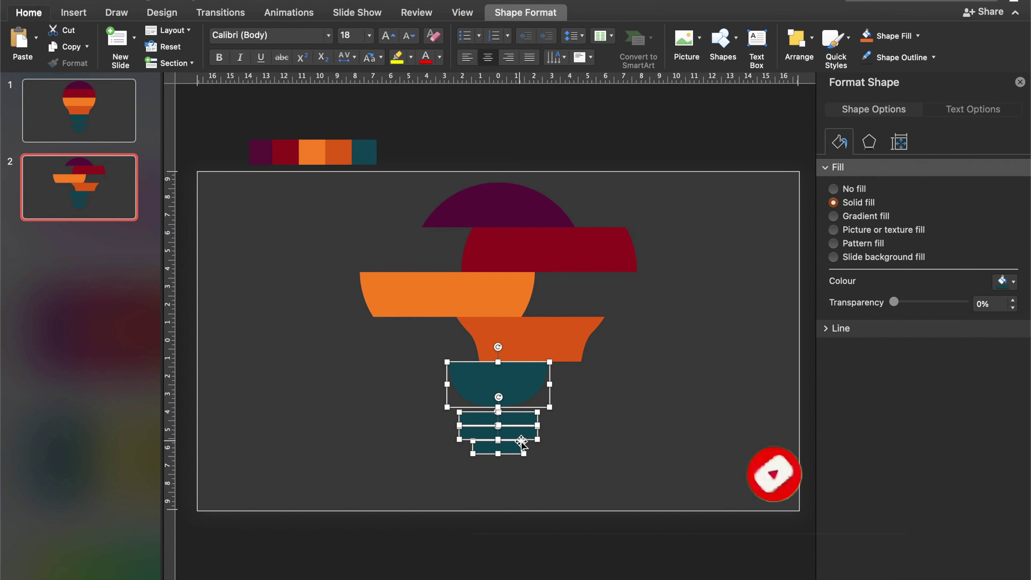
# Step: Give the selected teal pieces a lighter teal fill through More Colours
pyautogui.click(1014, 283)
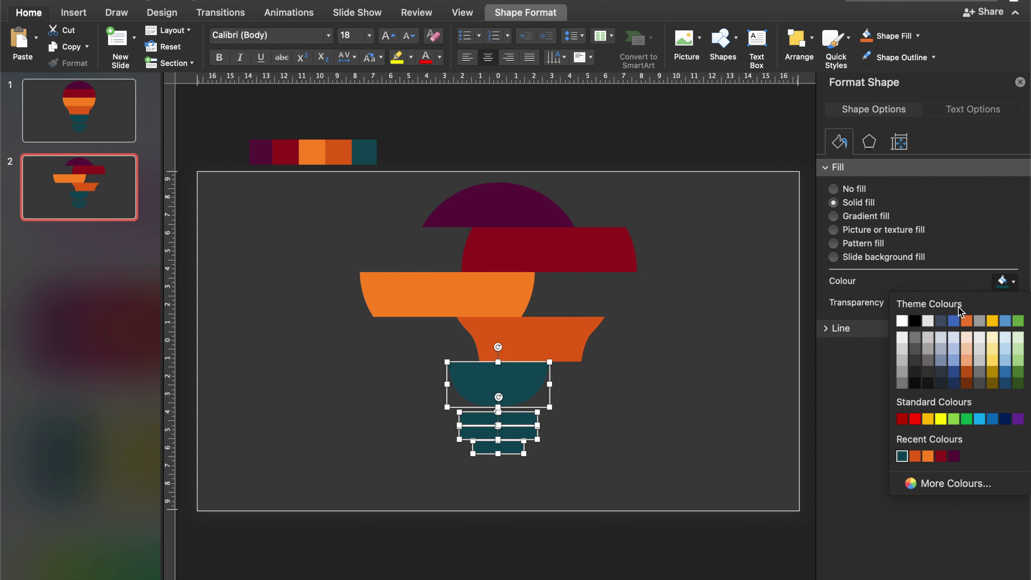
pyautogui.click(943, 484)
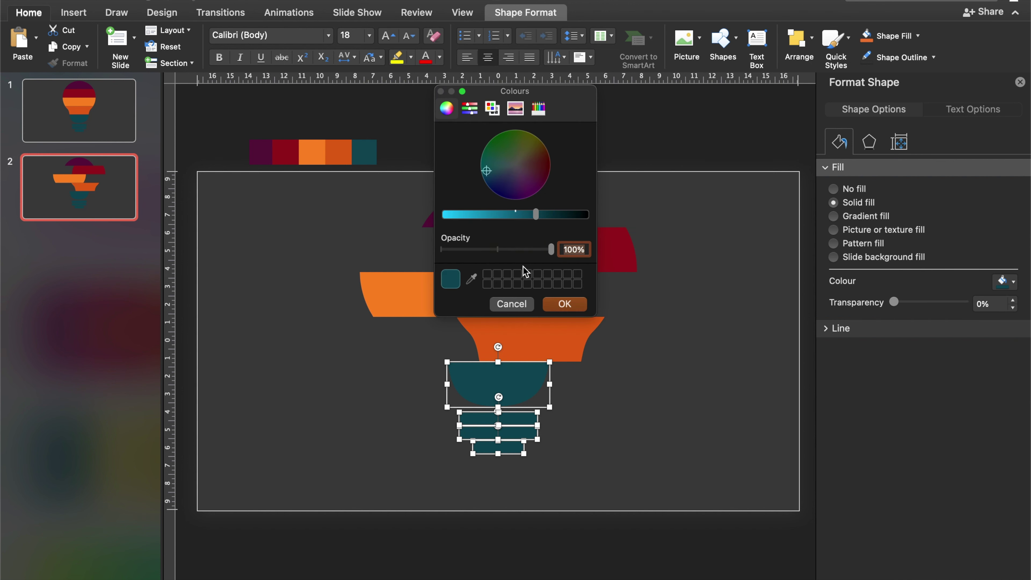
pyautogui.moveTo(538, 221); pyautogui.dragTo(510, 219)
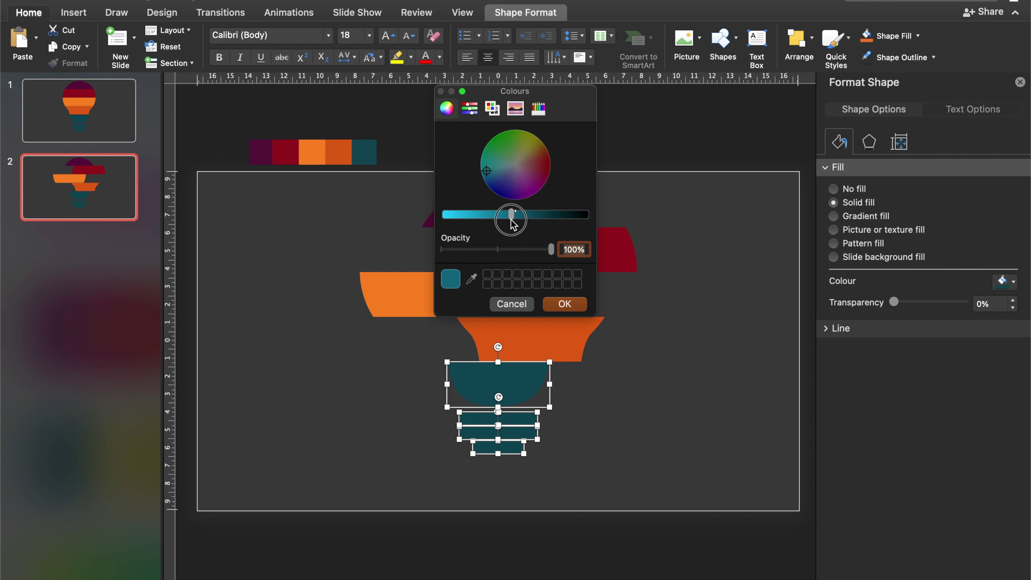
pyautogui.click(570, 307)
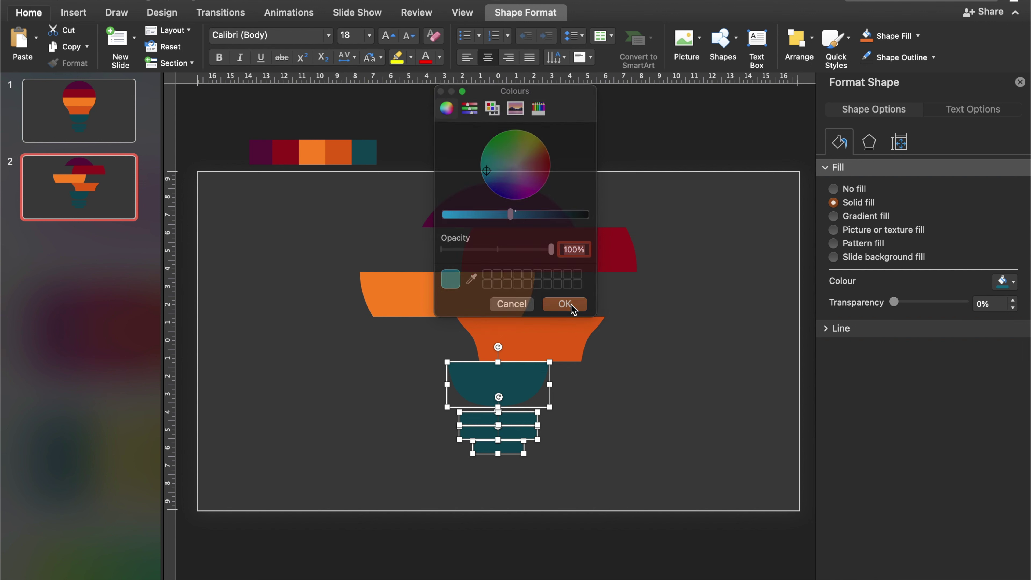
# Step: Move the teal bowl up so it sits directly under the band above
pyautogui.click(641, 421)
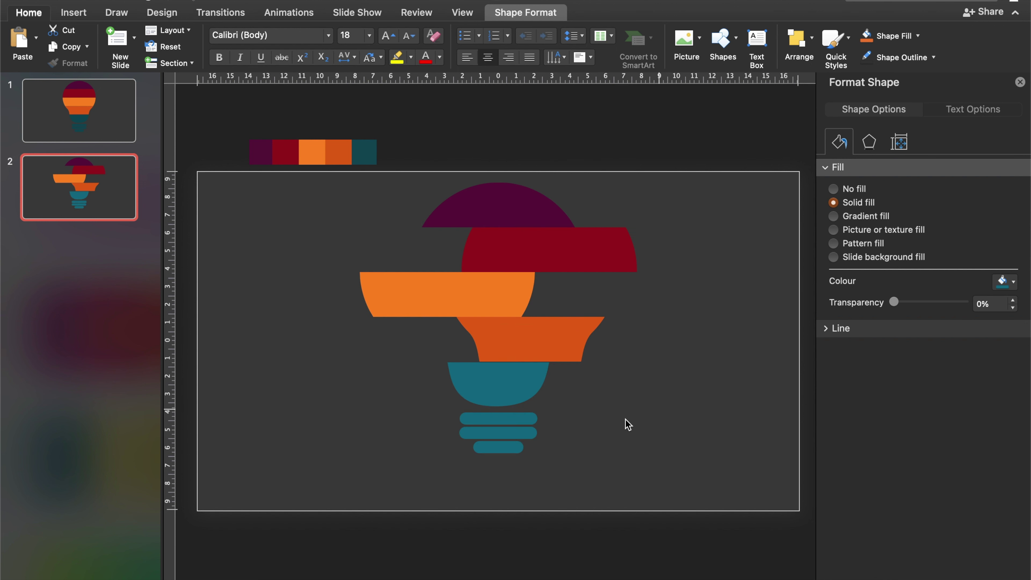
pyautogui.click(513, 392)
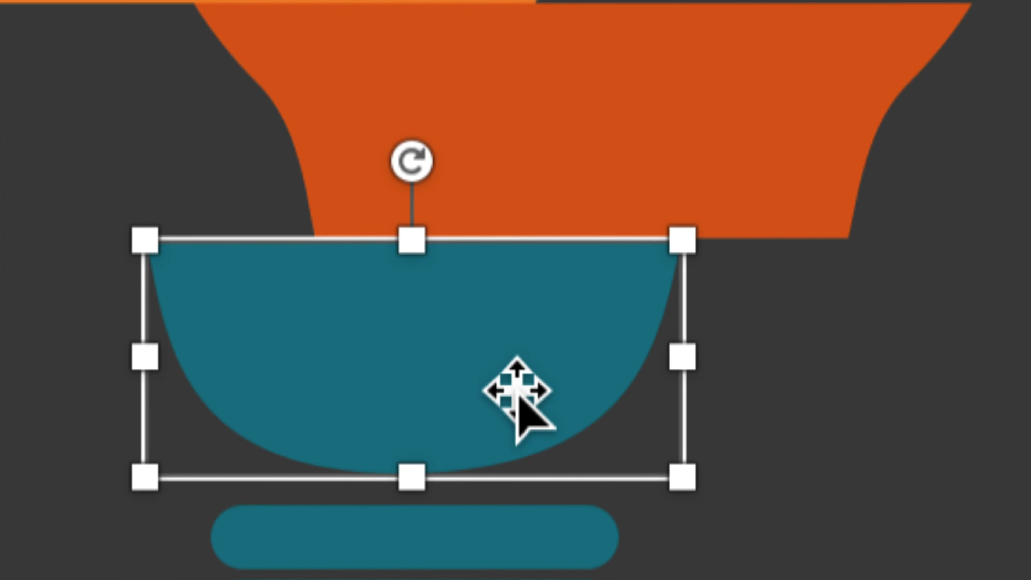
pyautogui.moveTo(512, 361); pyautogui.dragTo(517, 345)
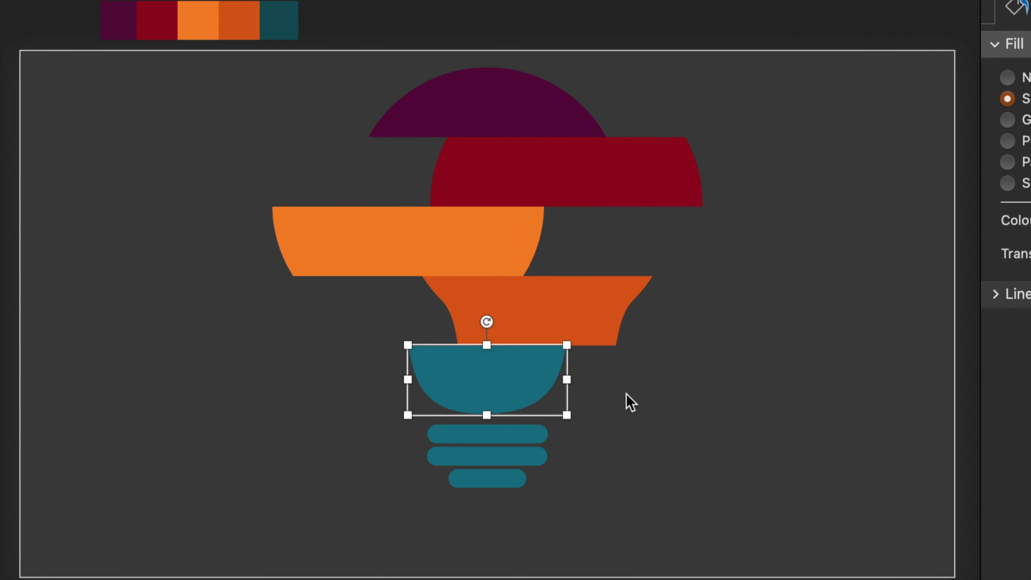
pyautogui.click(602, 415)
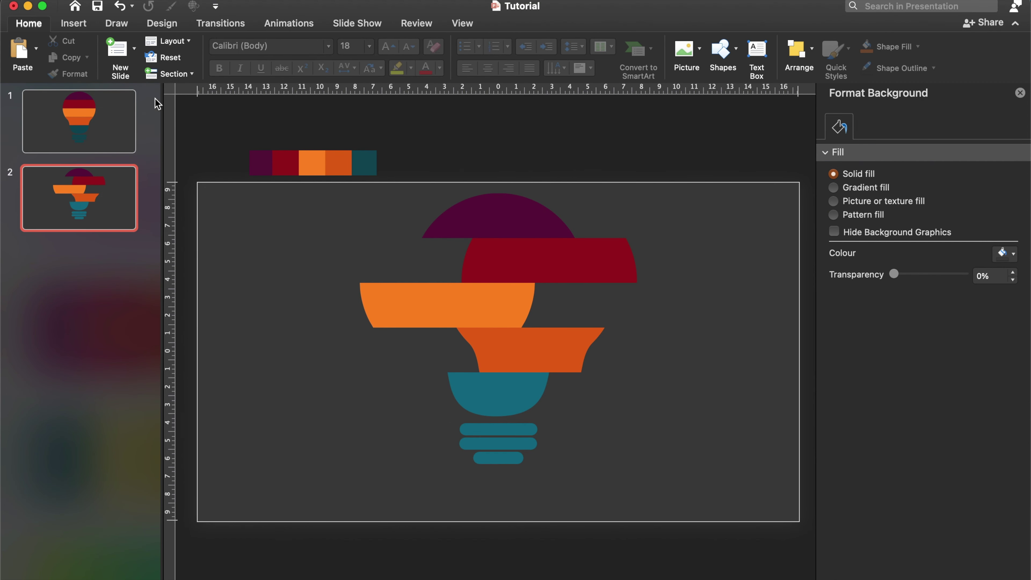
# Step: Draw a small oval circle right of the bulb and remove its outline
pyautogui.click(74, 26)
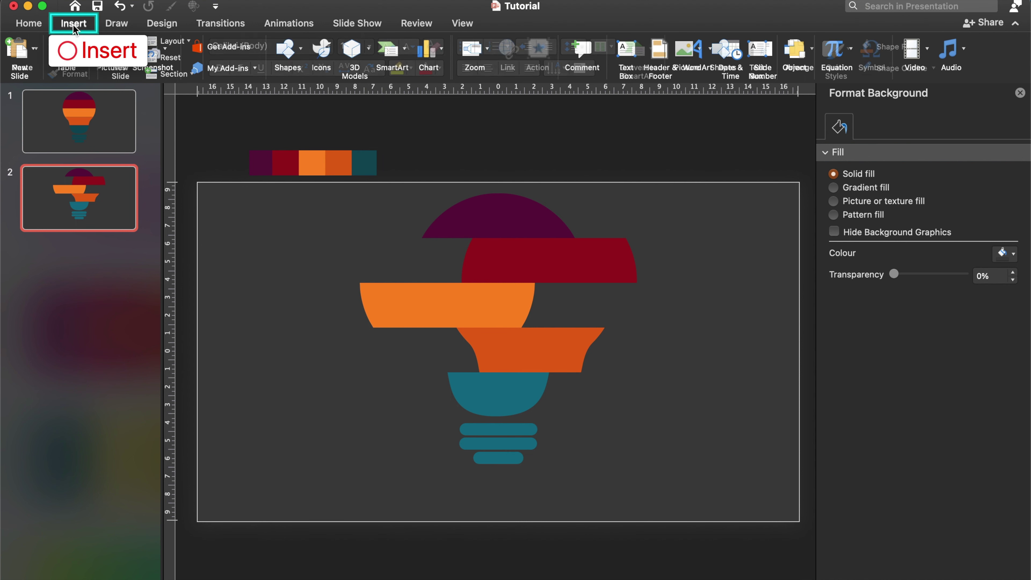
pyautogui.click(289, 49)
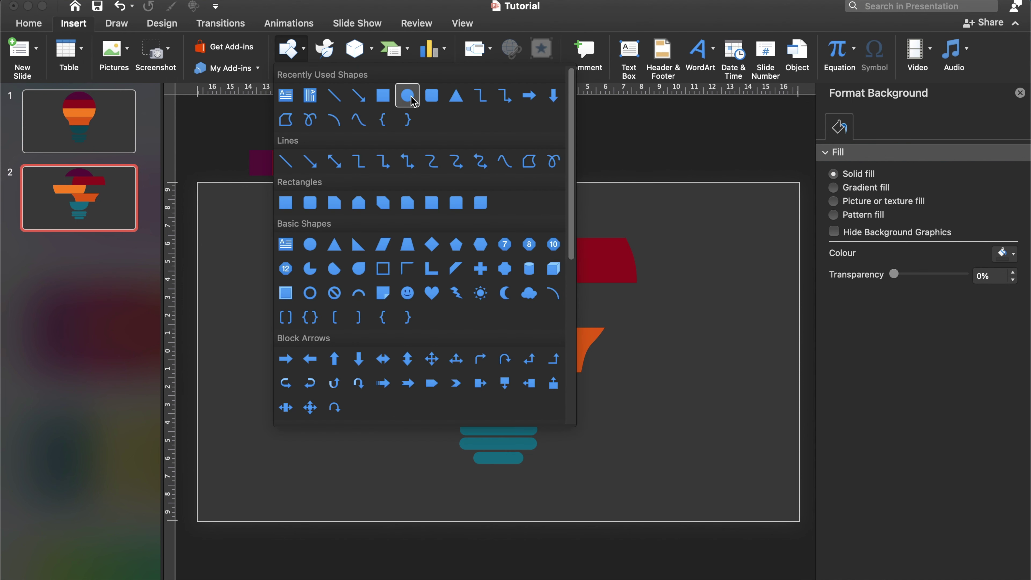
pyautogui.click(408, 98)
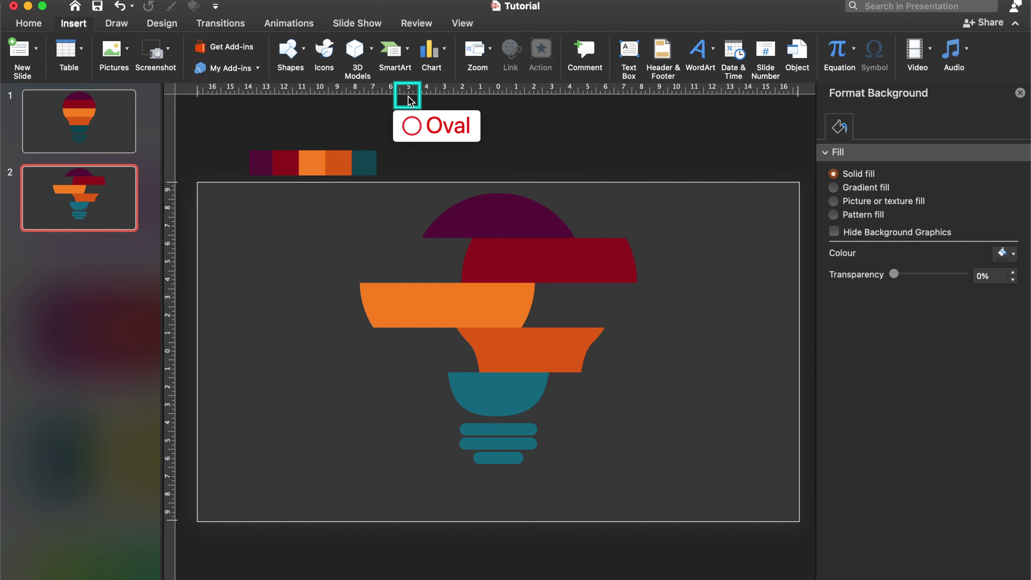
pyautogui.moveTo(675, 250)
pyautogui.mouseDown()
pyautogui.moveTo(702, 278)
pyautogui.moveTo(680, 257)
pyautogui.mouseUp()
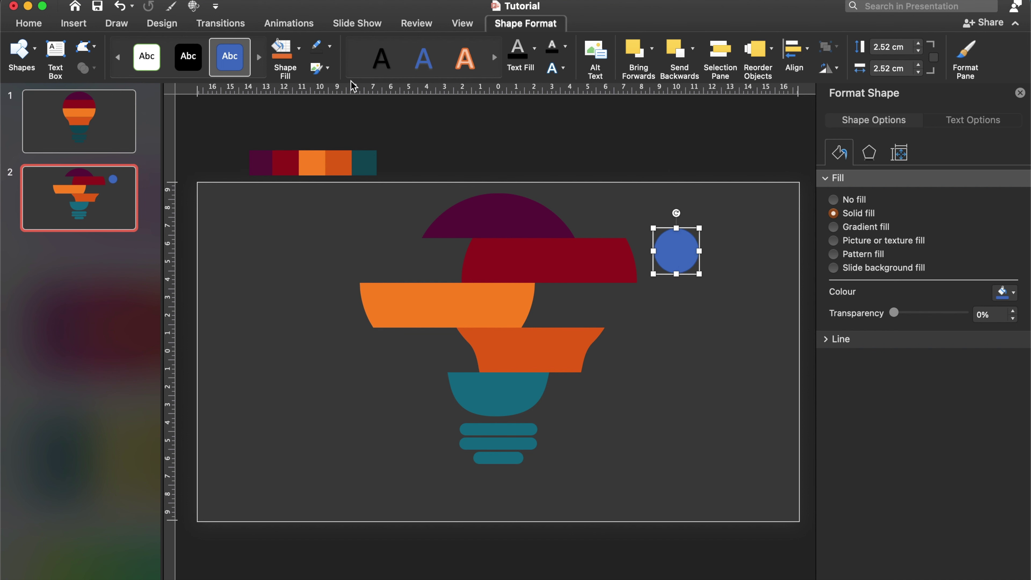
pyautogui.click(330, 49)
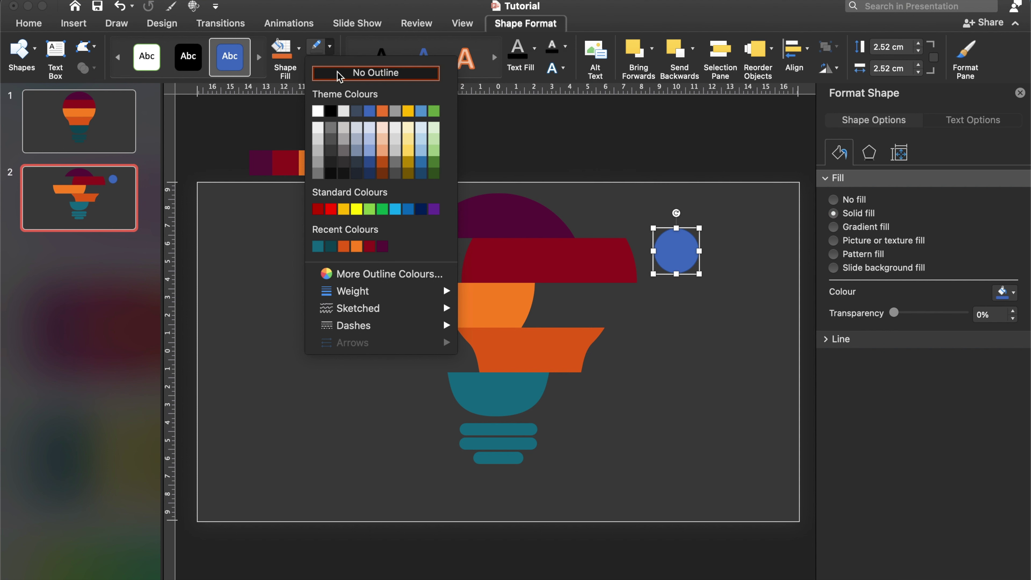
pyautogui.click(330, 76)
# Step: Position the circle beside the bulb's top and place copies on both sides of the bulb
pyautogui.moveTo(686, 254)
pyautogui.mouseDown()
pyautogui.moveTo(669, 219)
pyautogui.moveTo(669, 310)
pyautogui.mouseUp()
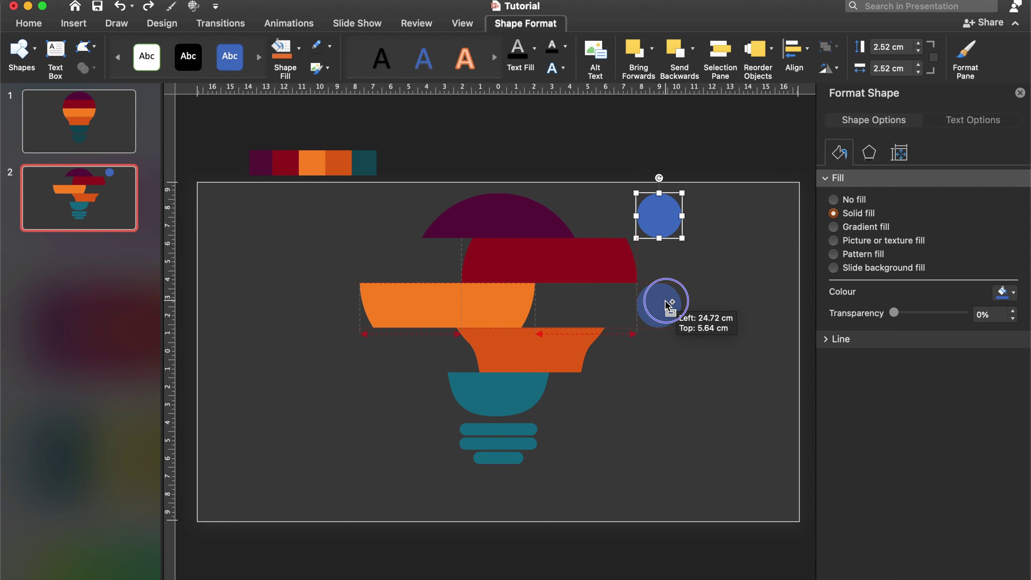
pyautogui.moveTo(668, 306)
pyautogui.mouseDown()
pyautogui.moveTo(668, 401)
pyautogui.moveTo(348, 369)
pyautogui.moveTo(344, 251)
pyautogui.moveTo(345, 266)
pyautogui.mouseUp()
pyautogui.moveTo(337, 359); pyautogui.dragTo(339, 360)
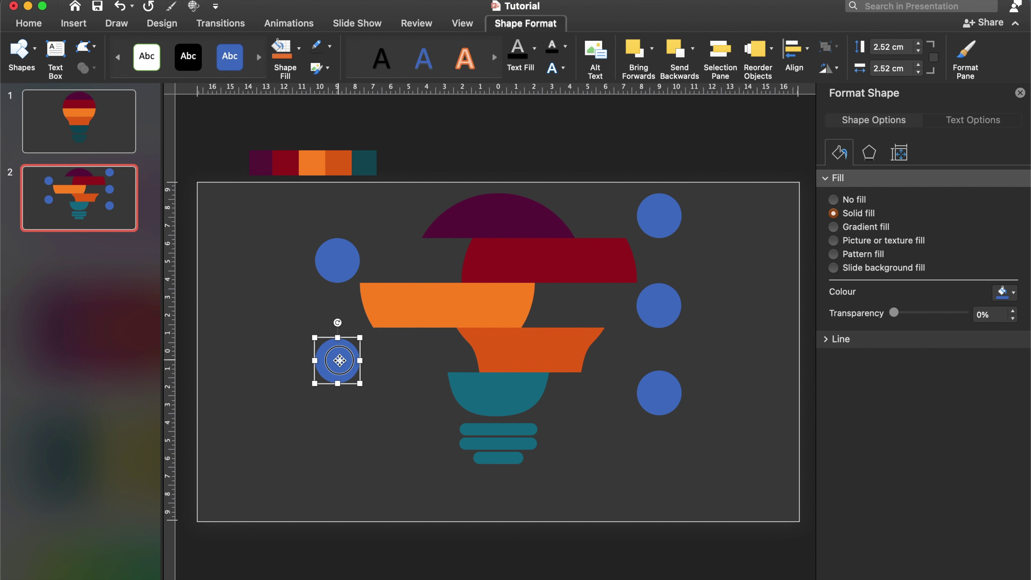
pyautogui.click(431, 348)
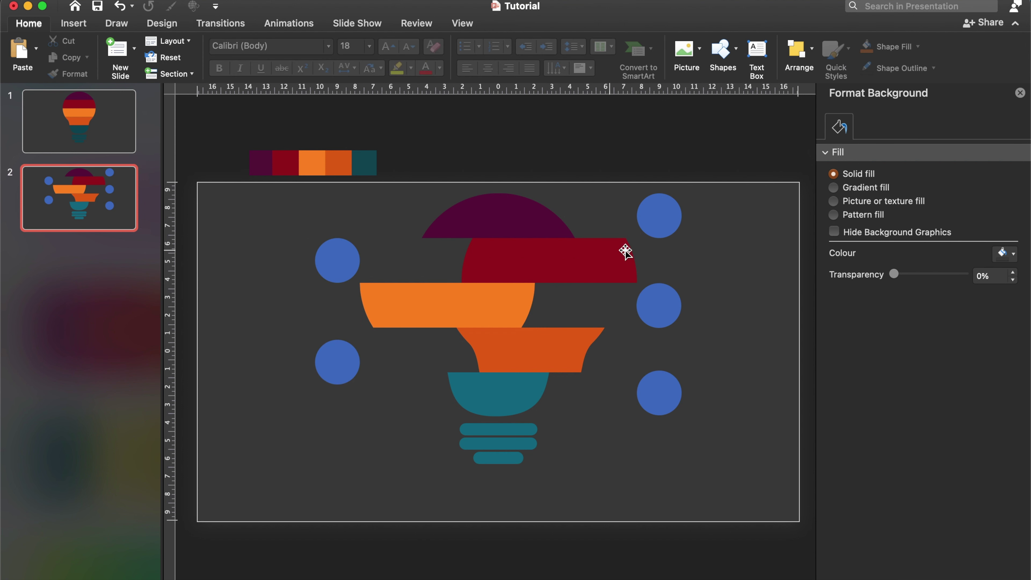
# Step: Colour the top-right circle dark purple using the eyedropper on the palette swatches
pyautogui.click(662, 221)
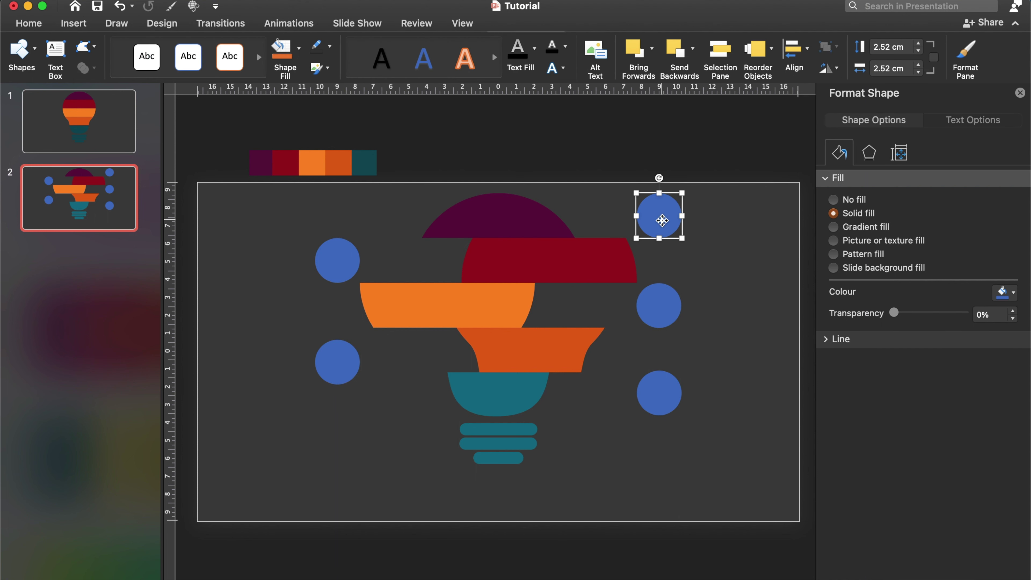
pyautogui.click(1013, 294)
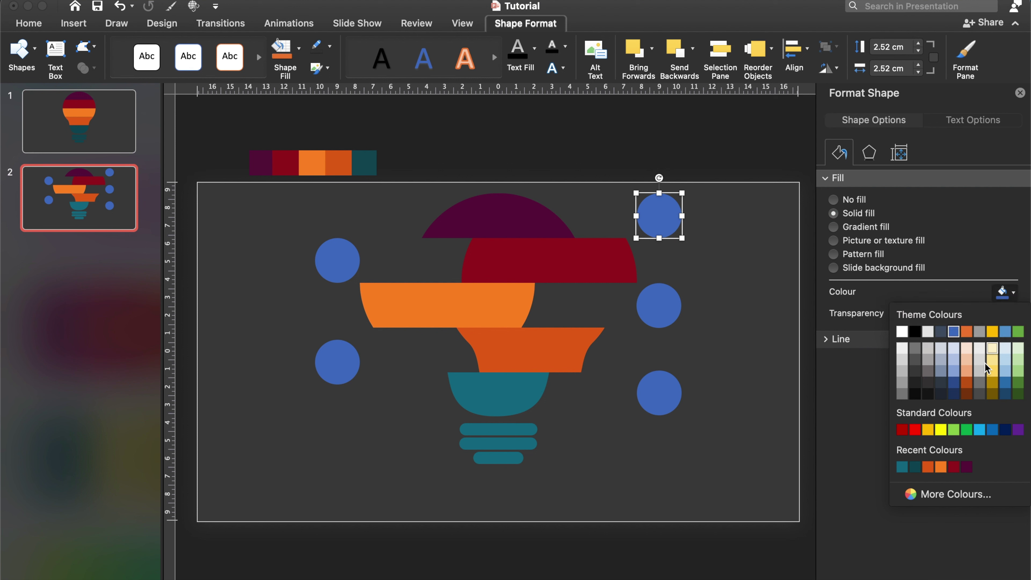
pyautogui.click(942, 494)
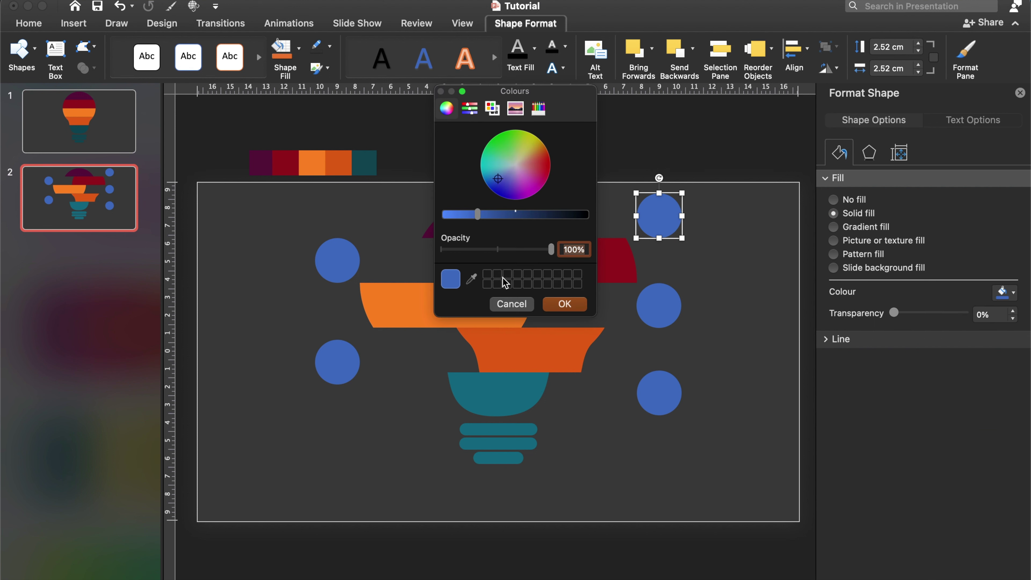
pyautogui.click(472, 279)
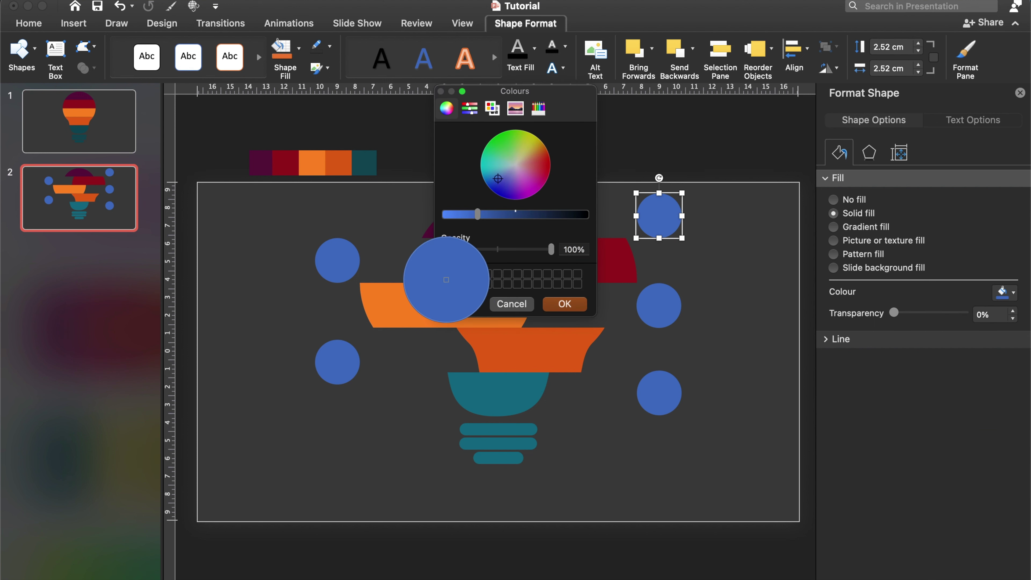
pyautogui.click(261, 165)
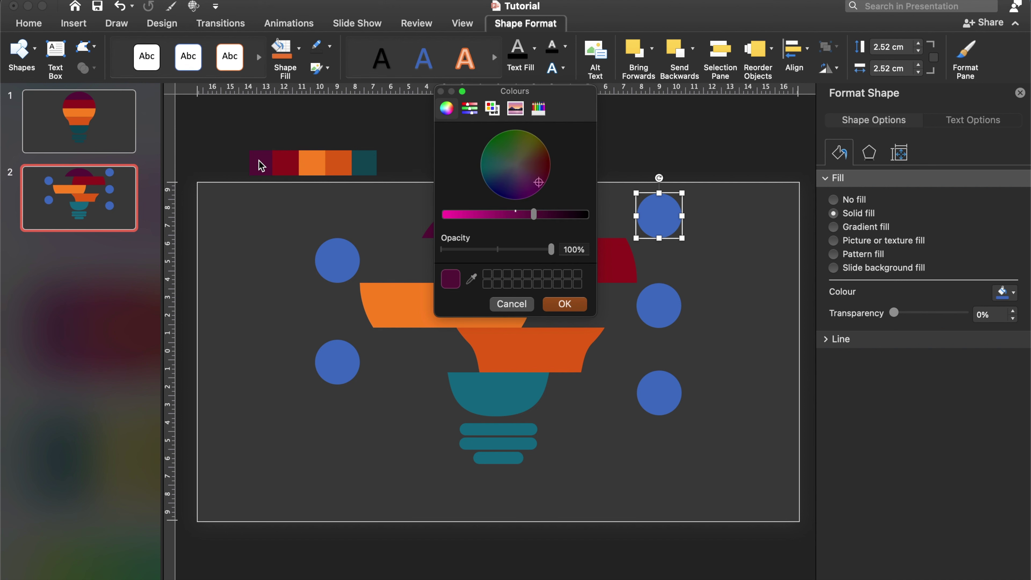
pyautogui.click(575, 307)
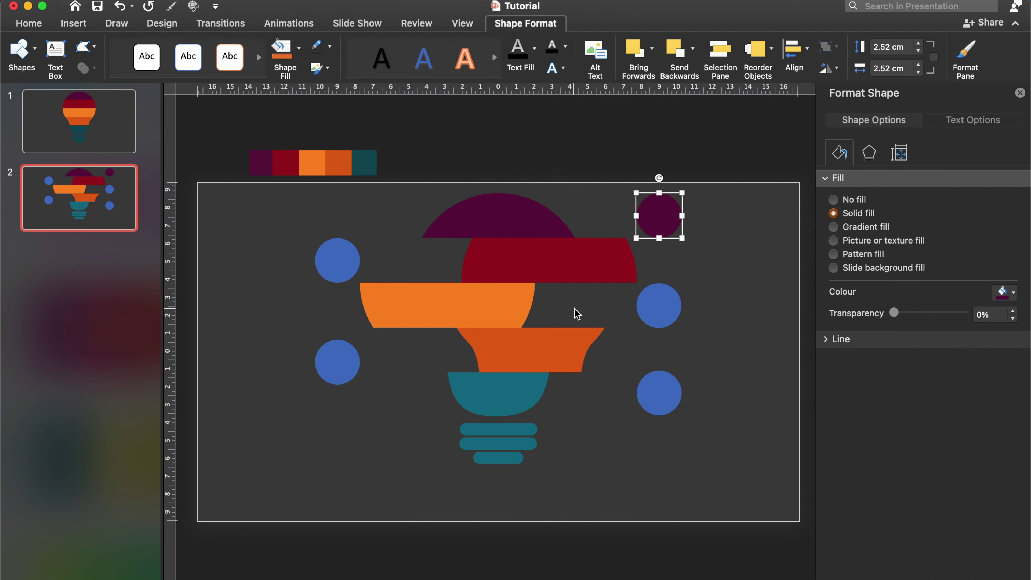
# Step: Colour the middle-right circle orange and begin sampling a colour for the bottom-right circle
pyautogui.click(668, 310)
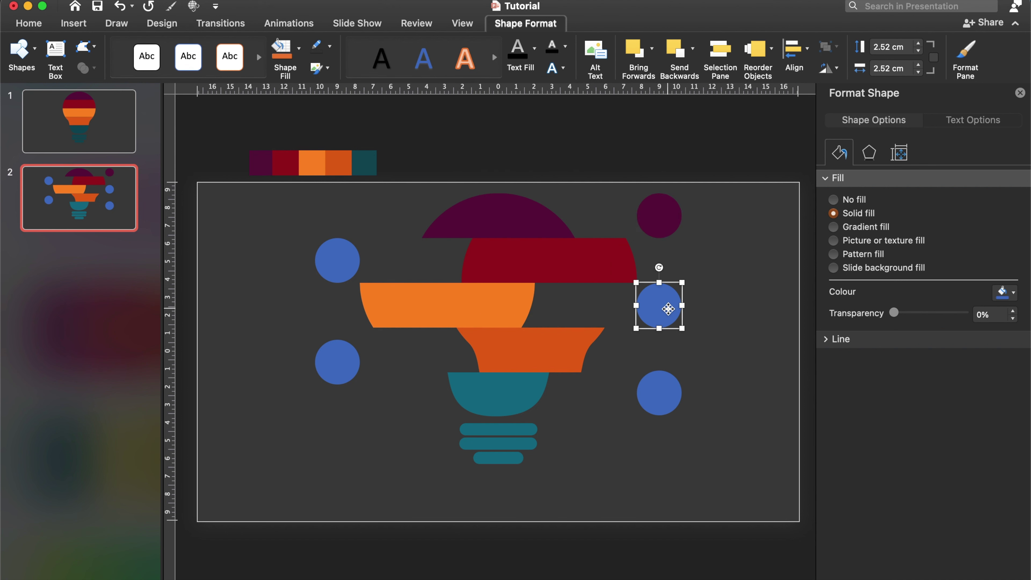
pyautogui.click(564, 304)
pyautogui.click(666, 396)
pyautogui.click(468, 277)
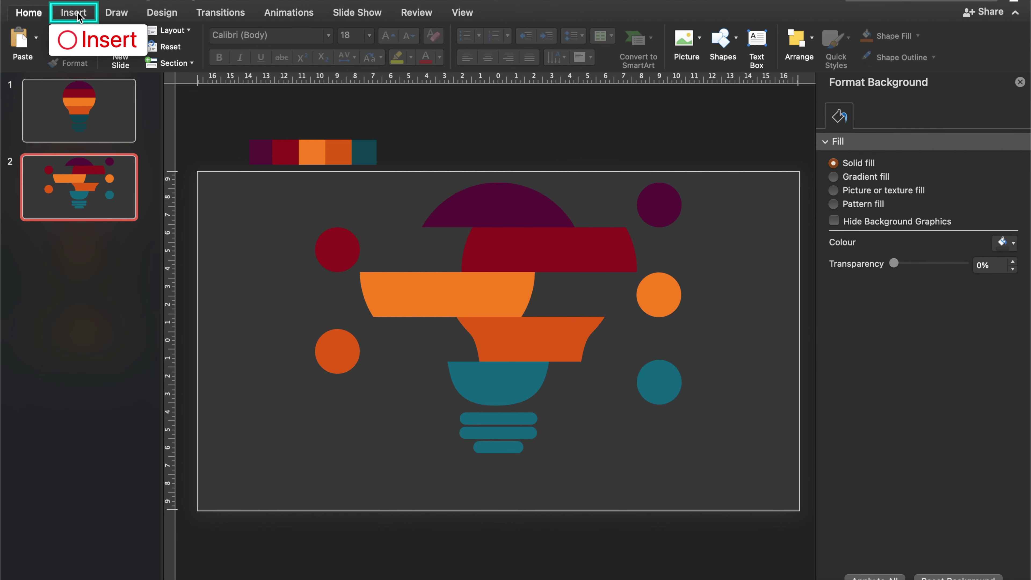
# Step: Draw a horizontal straight line right of the top-left circle
pyautogui.click(78, 15)
pyautogui.click(289, 38)
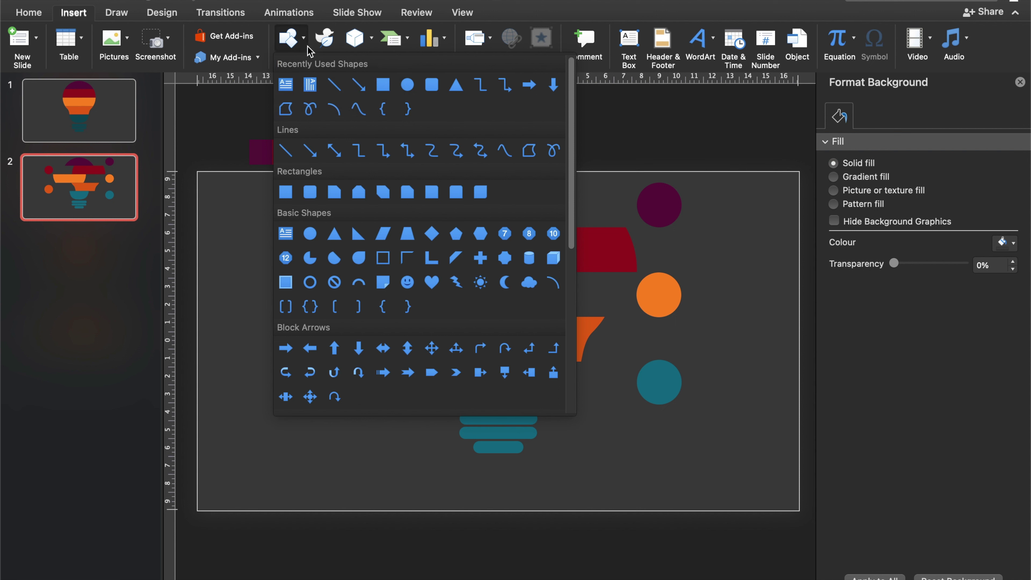
pyautogui.click(338, 91)
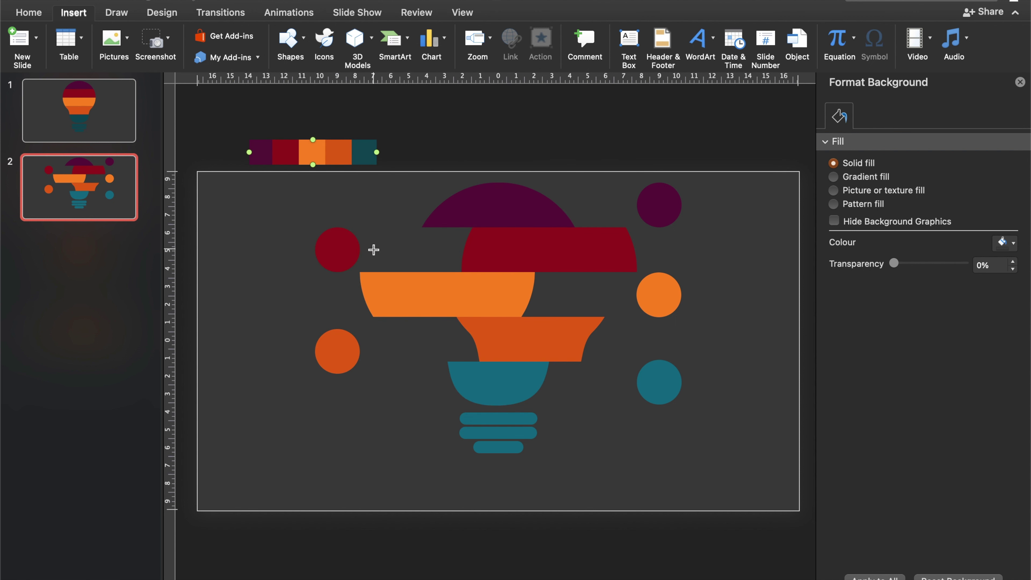
pyautogui.moveTo(377, 250); pyautogui.dragTo(454, 250)
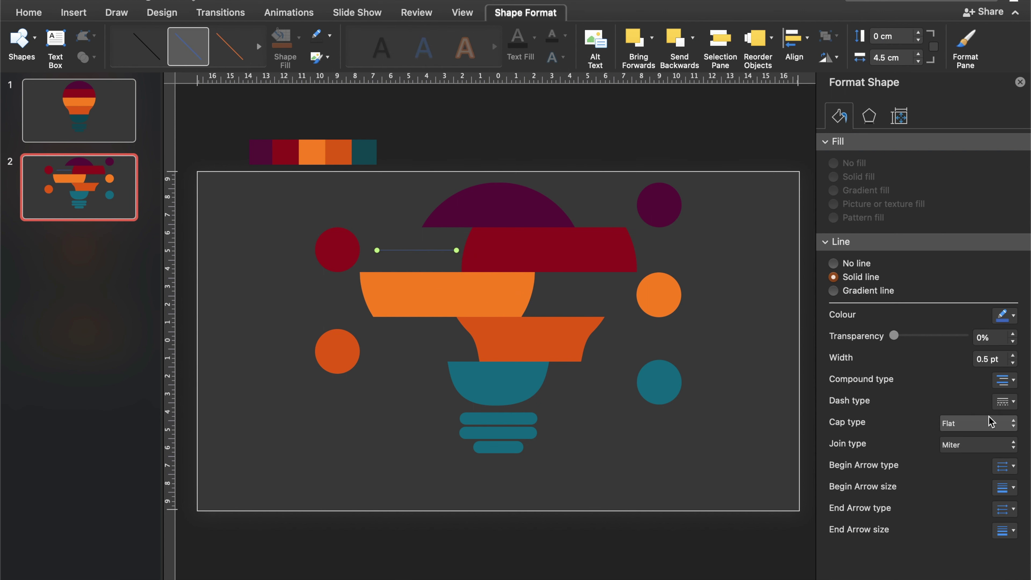
# Step: Make the line 3.25 pt with an arrowhead at its left end and a round dot at its right
pyautogui.click(1012, 356)
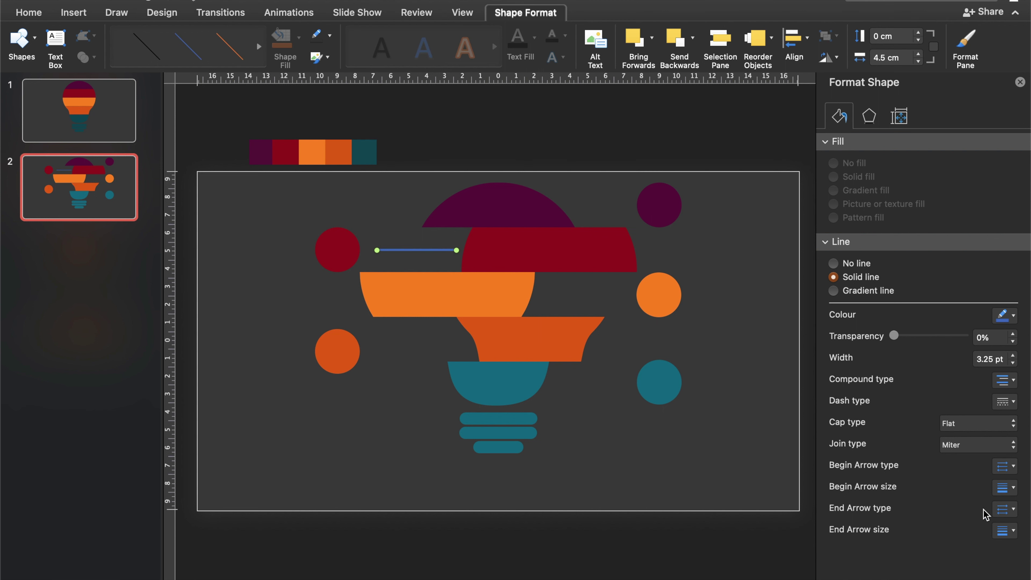
pyautogui.click(1006, 465)
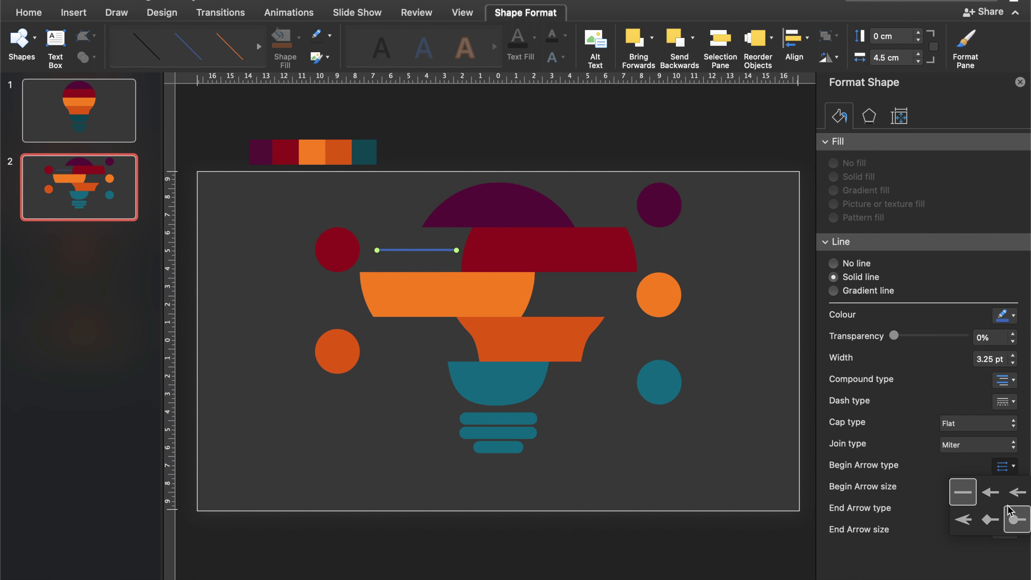
pyautogui.click(1016, 497)
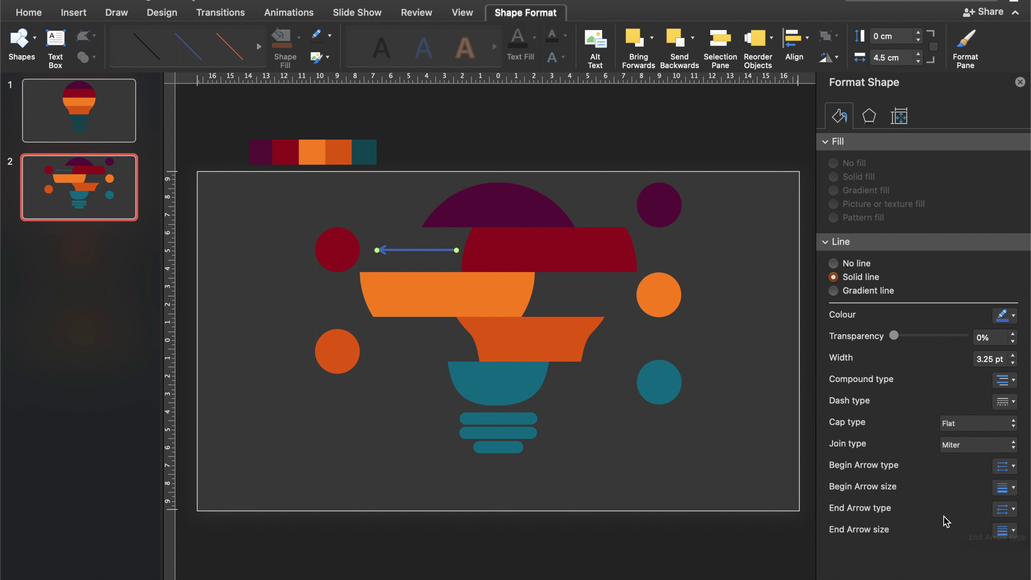
pyautogui.click(1015, 510)
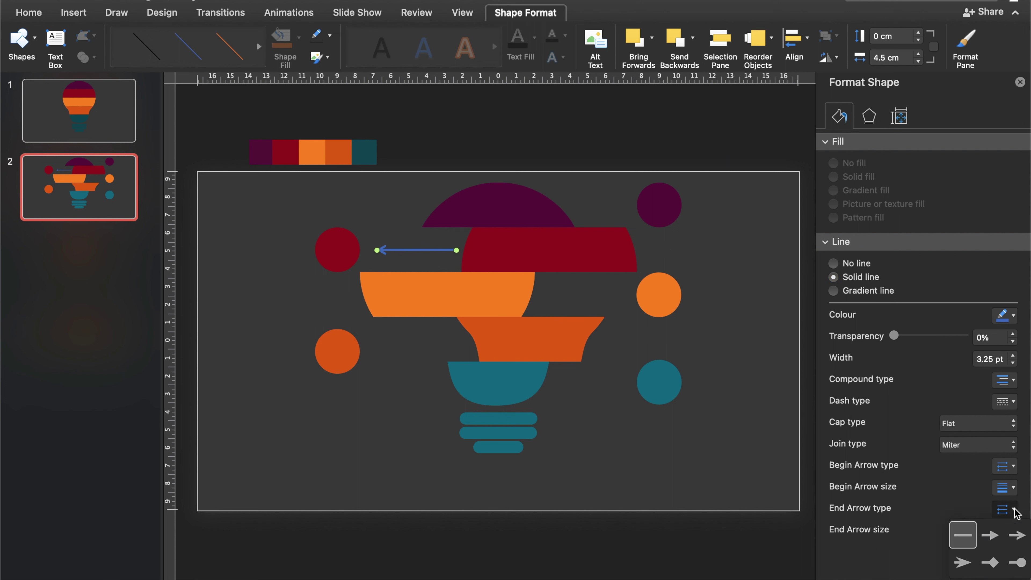
pyautogui.click(1016, 564)
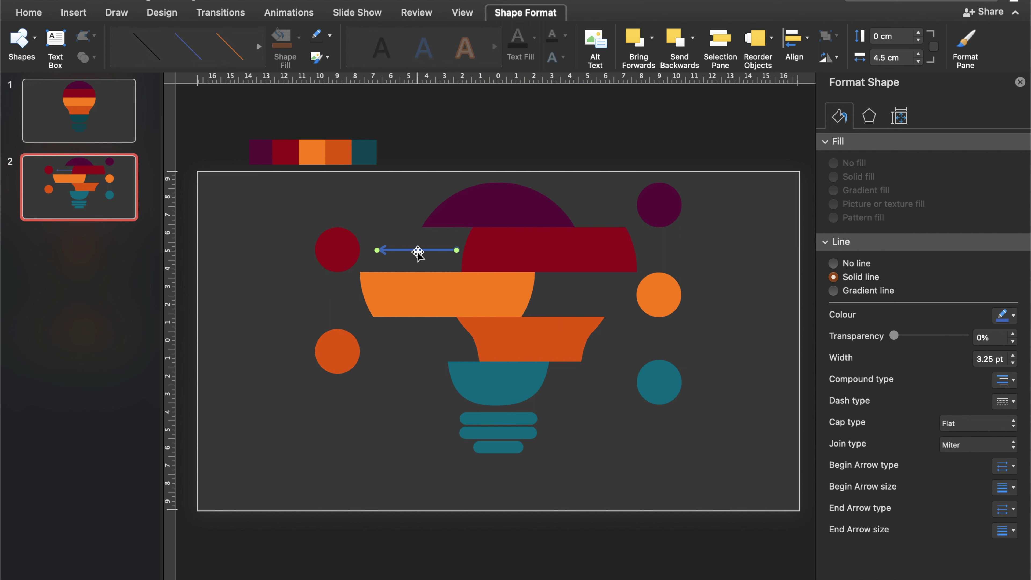
# Step: Copy the arrow to the top-right circle, shorten it to 3.48 cm, and colour it dark purple
pyautogui.moveTo(418, 252)
pyautogui.mouseDown()
pyautogui.moveTo(414, 350)
pyautogui.moveTo(605, 199)
pyautogui.moveTo(725, 200)
pyautogui.moveTo(627, 206)
pyautogui.moveTo(609, 293)
pyautogui.moveTo(614, 385)
pyautogui.mouseUp()
pyautogui.click(607, 207)
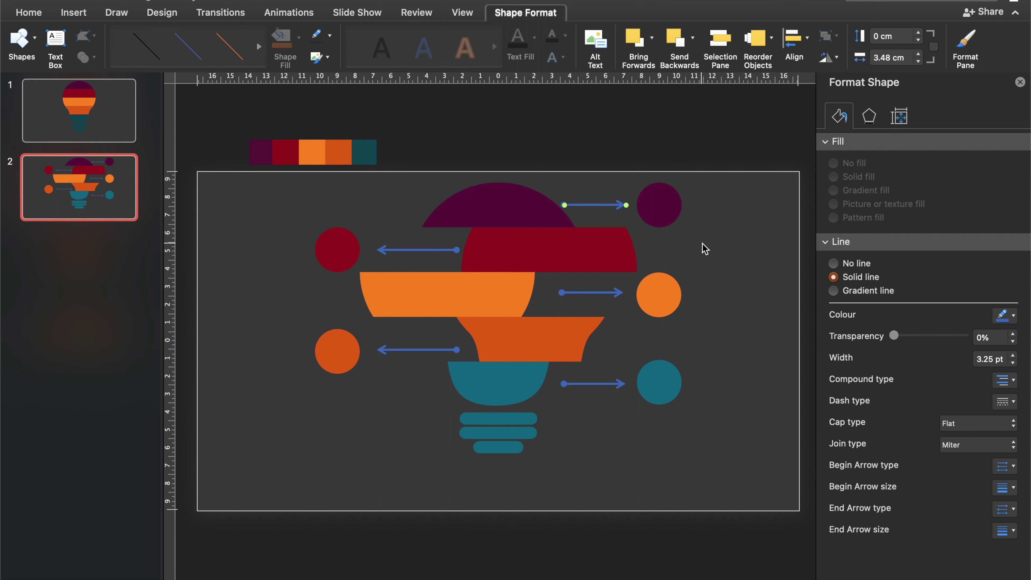
pyautogui.click(1007, 316)
pyautogui.click(914, 494)
# Step: Colour the middle-right arrow orange and the bottom-right arrow teal
pyautogui.click(591, 292)
pyautogui.click(1008, 315)
pyautogui.click(931, 494)
pyautogui.click(593, 383)
pyautogui.click(928, 490)
pyautogui.click(418, 350)
# Step: Colour the lower-left arrow orange and the top-left arrow dark red
pyautogui.click(1007, 316)
pyautogui.click(902, 489)
pyautogui.click(418, 250)
pyautogui.click(1007, 315)
pyautogui.click(953, 490)
pyautogui.click(733, 398)
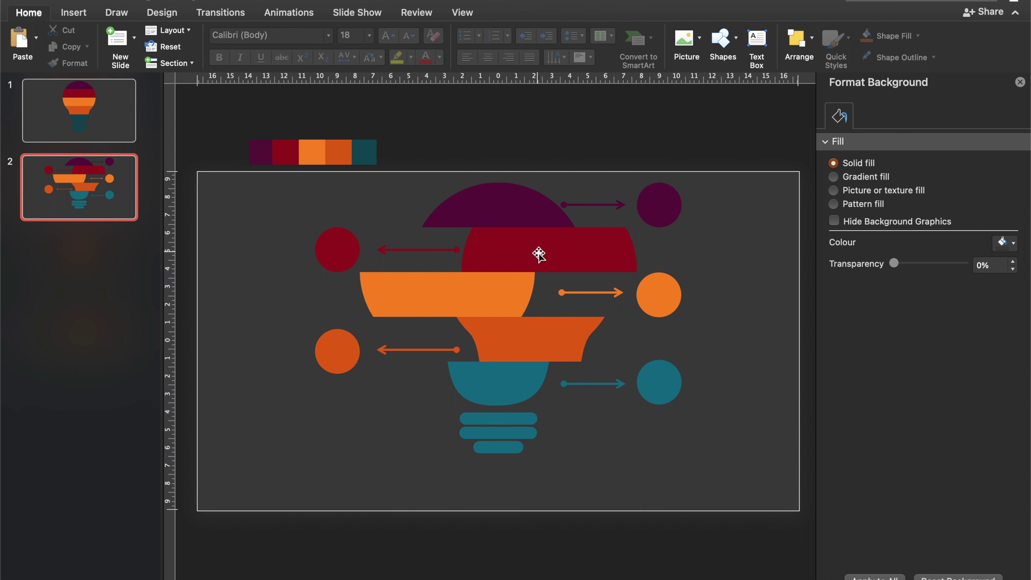
# Step: Duplicate the dark-red band and give the copy a gradient fill with only two stops
pyautogui.click(565, 258)
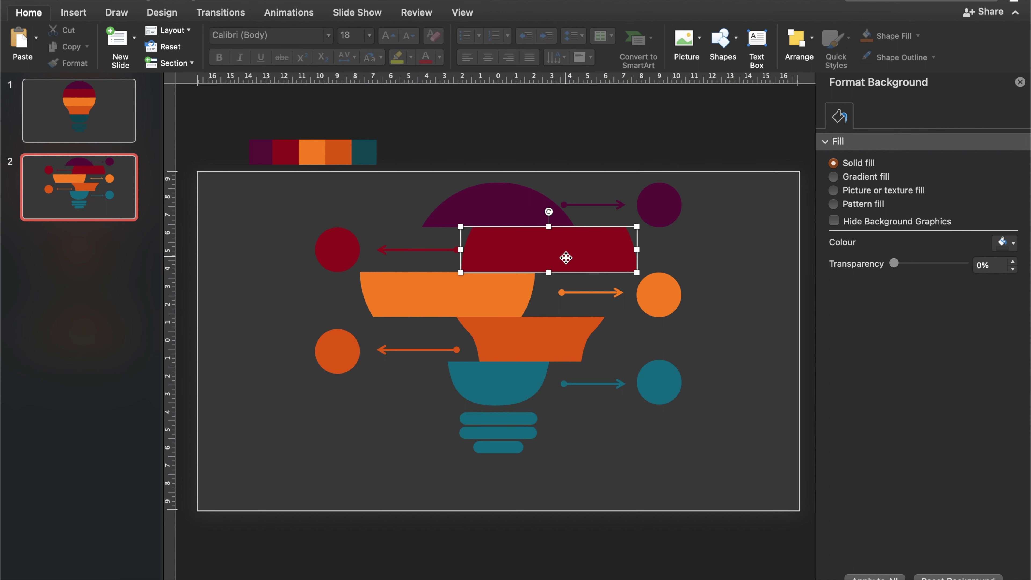
pyautogui.press('super+d')
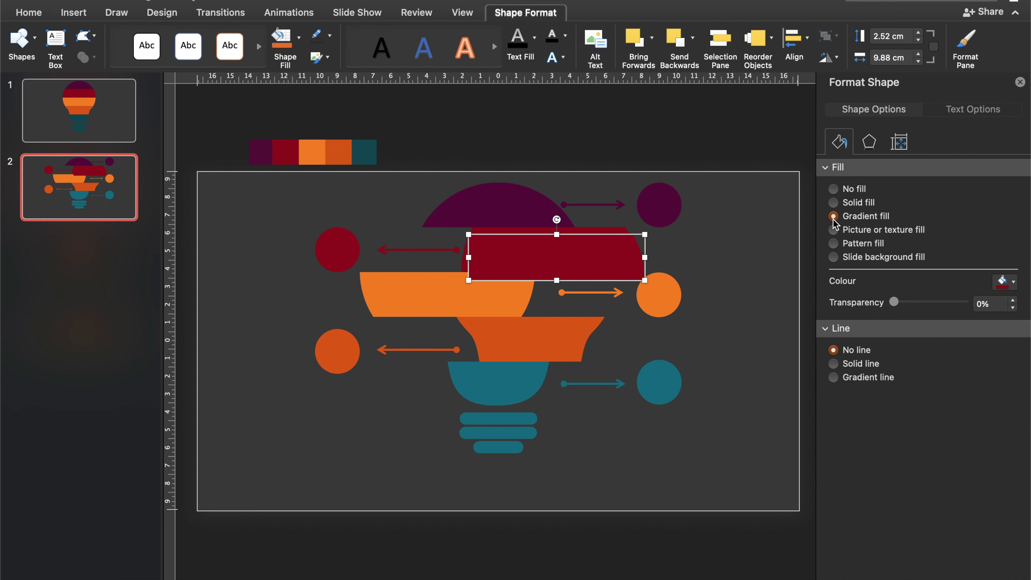
pyautogui.click(833, 216)
pyautogui.click(973, 404)
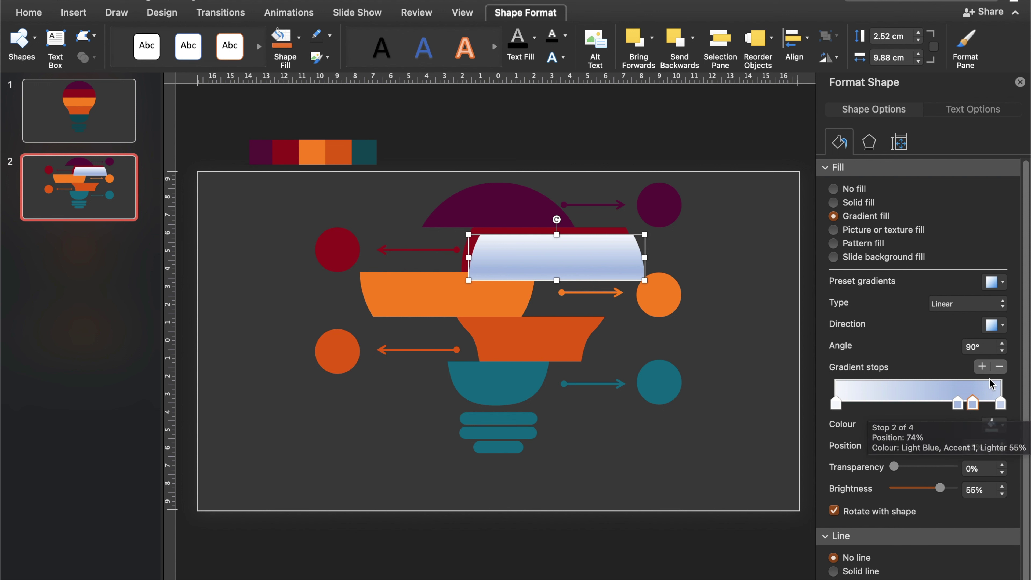
pyautogui.click(999, 367)
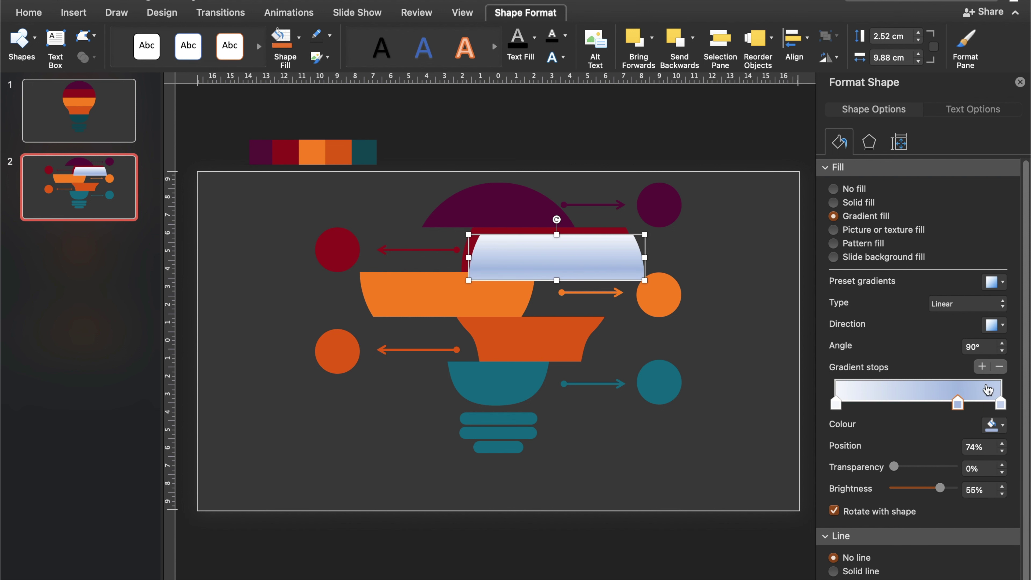
pyautogui.click(1000, 367)
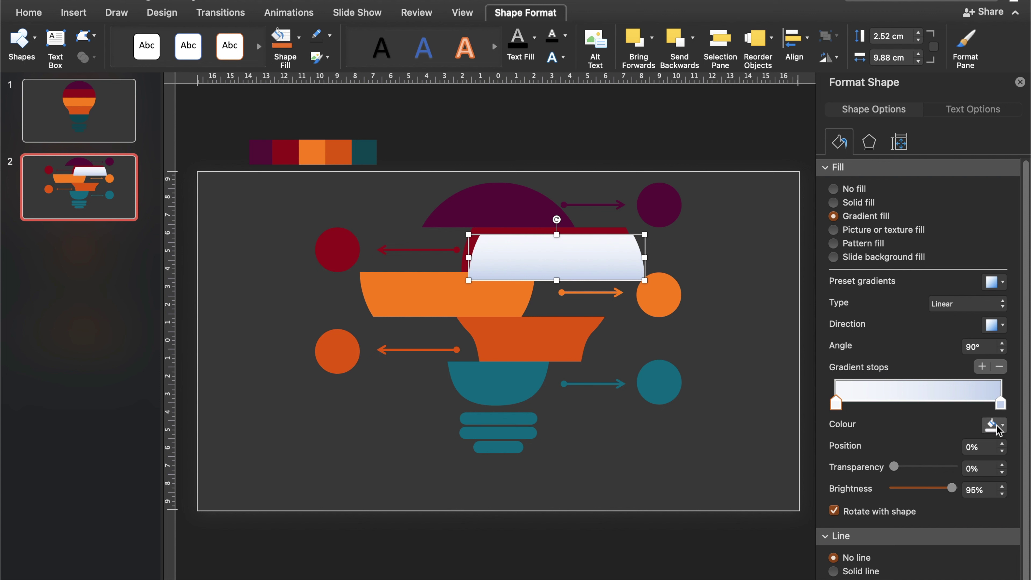
# Step: Make the right gradient stop black and the left stop fully transparent
pyautogui.click(1001, 403)
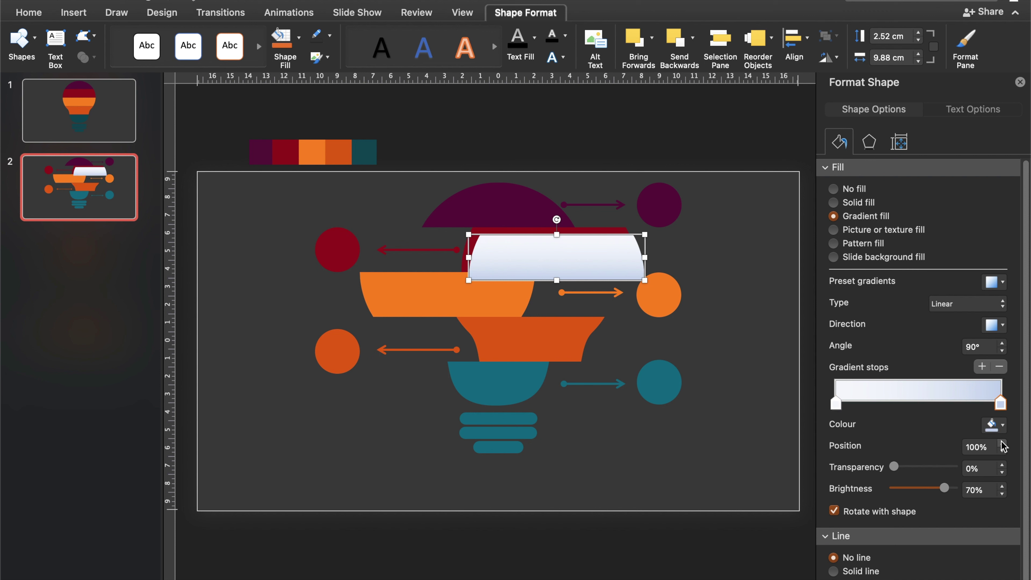
pyautogui.click(1001, 424)
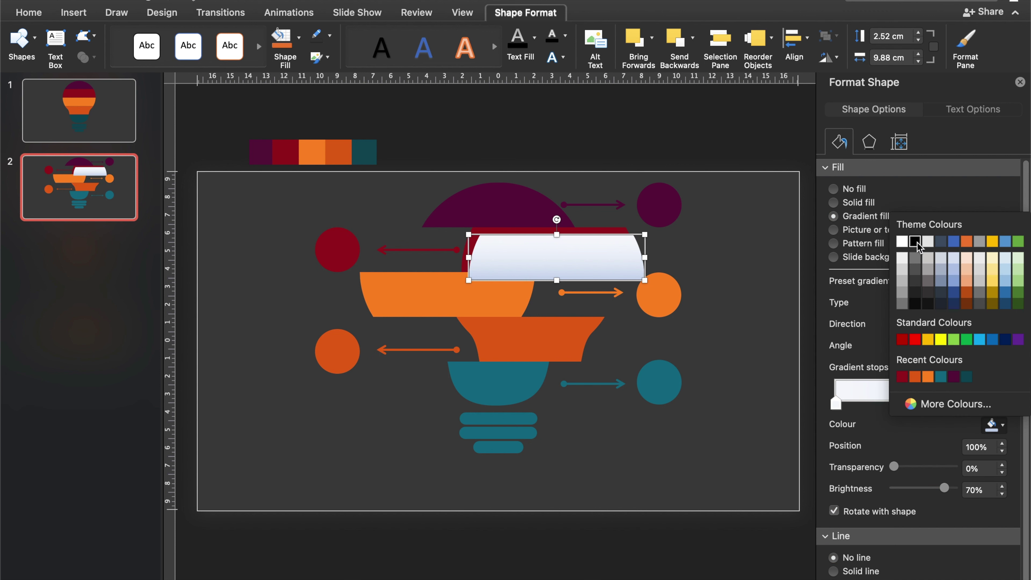
pyautogui.click(915, 241)
pyautogui.click(835, 403)
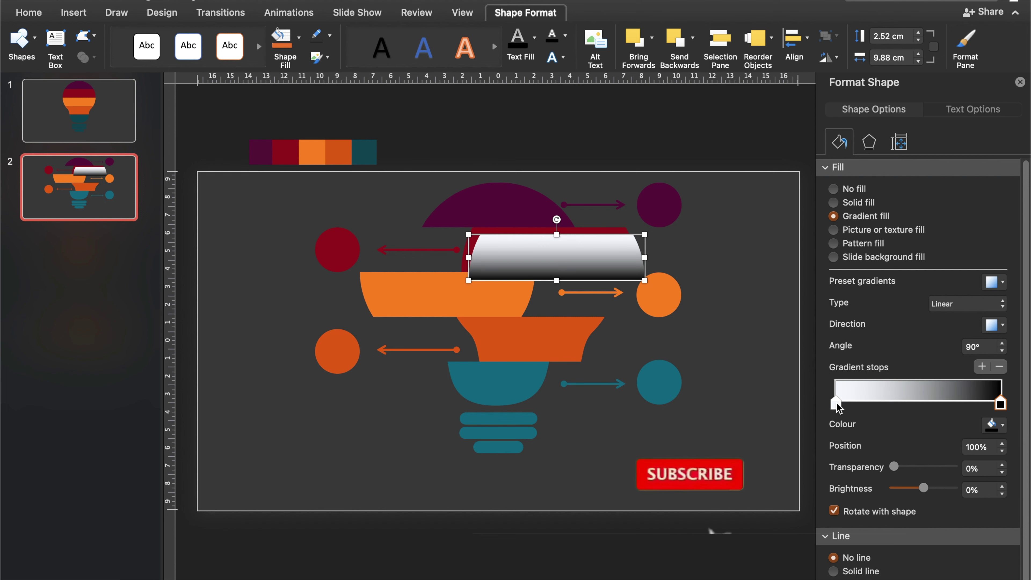
pyautogui.click(1003, 426)
pyautogui.click(905, 246)
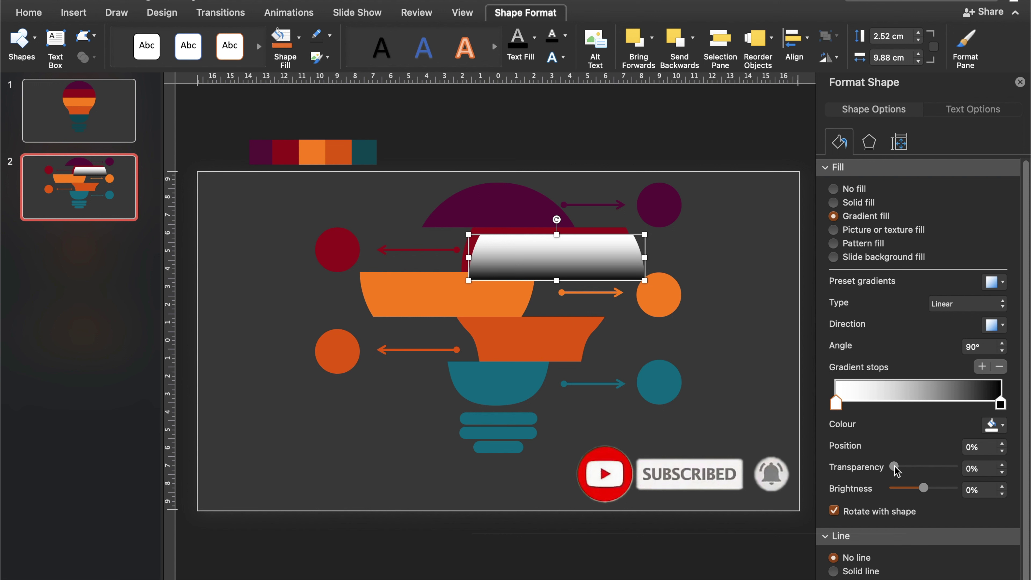
pyautogui.moveTo(895, 466); pyautogui.dragTo(952, 467)
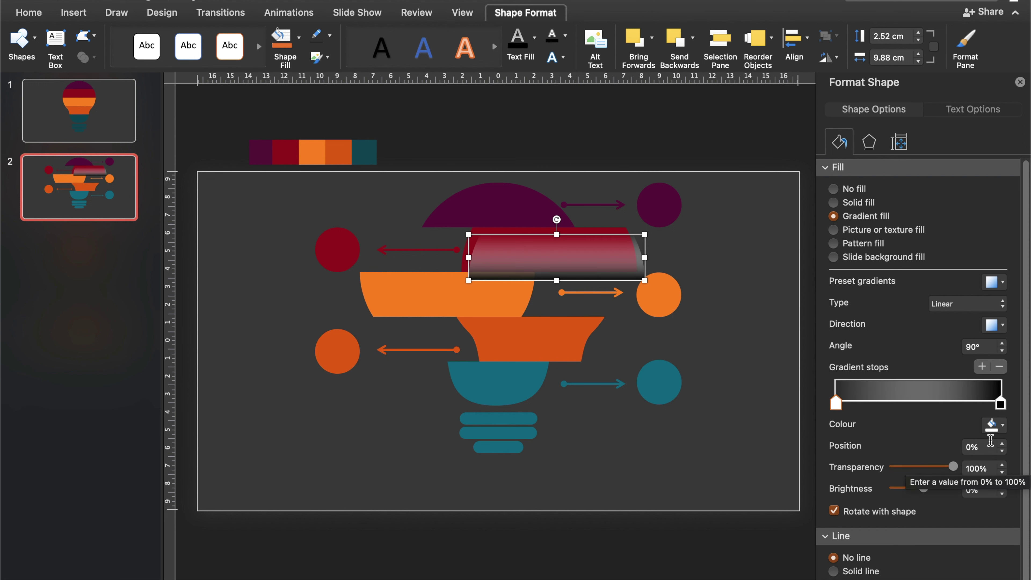
# Step: Set the gradient direction to 225° and move the transparent stop to about 66%
pyautogui.click(1003, 326)
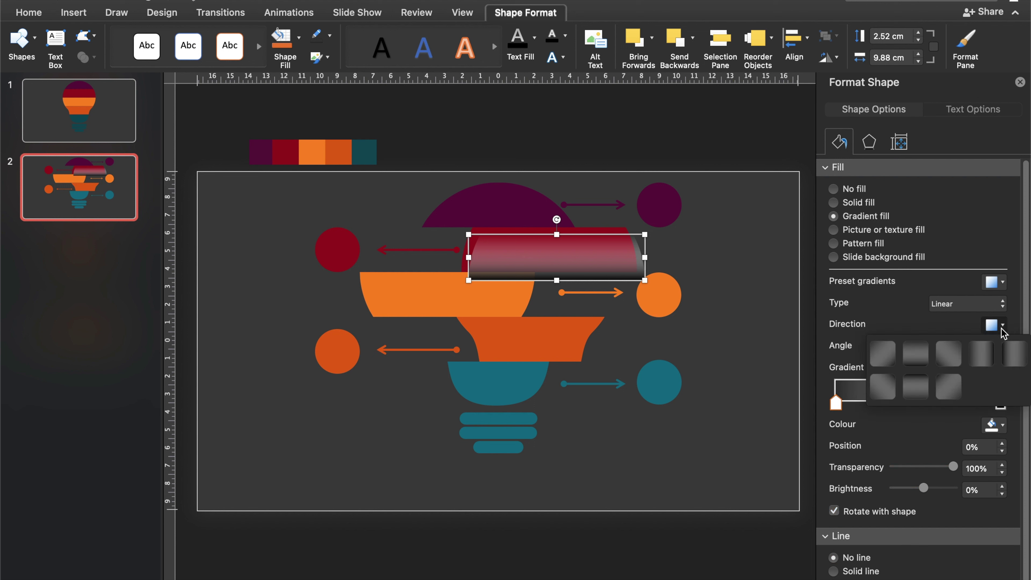
pyautogui.click(954, 392)
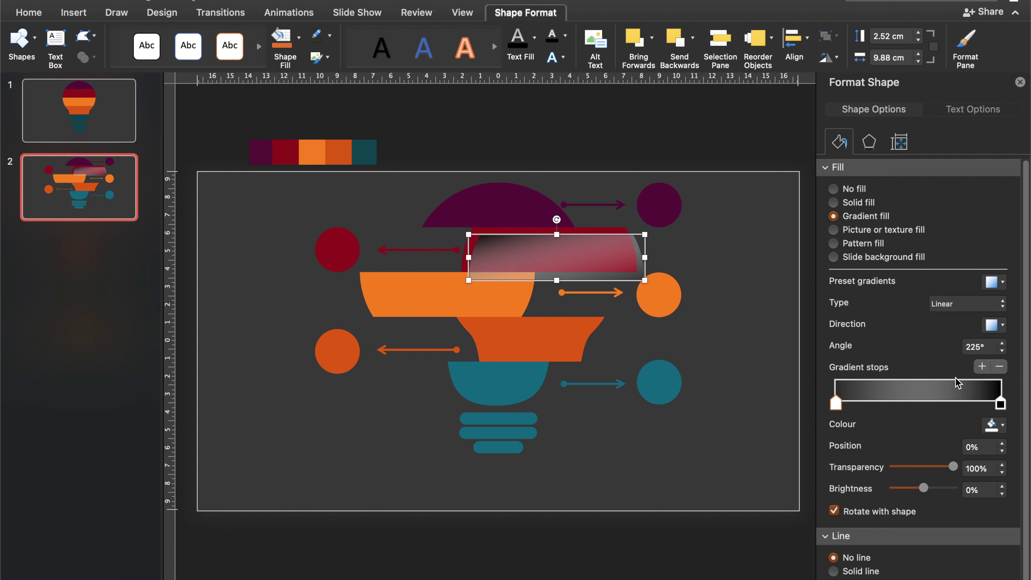
pyautogui.moveTo(836, 402); pyautogui.dragTo(945, 404)
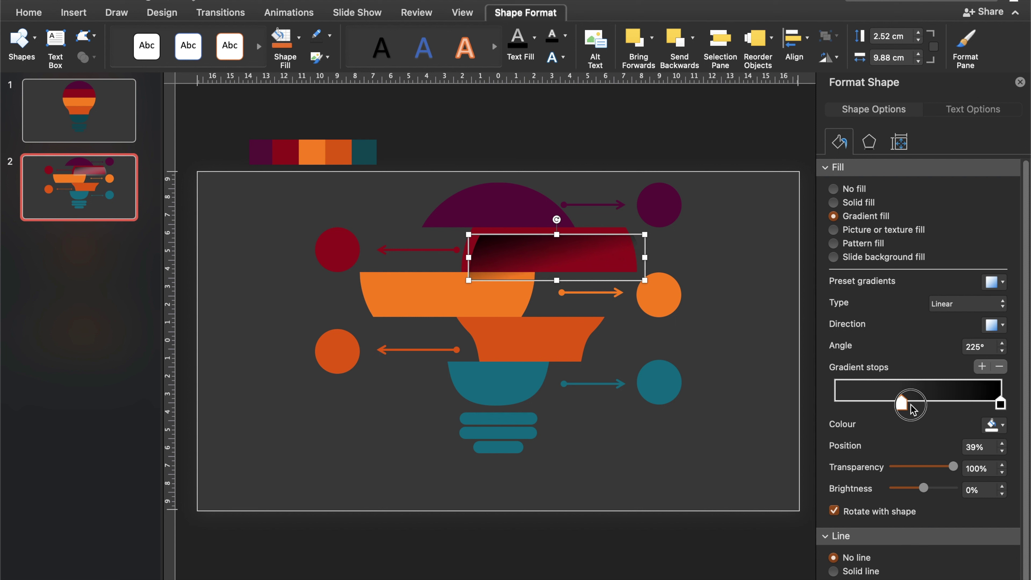
pyautogui.moveTo(946, 407); pyautogui.dragTo(948, 408)
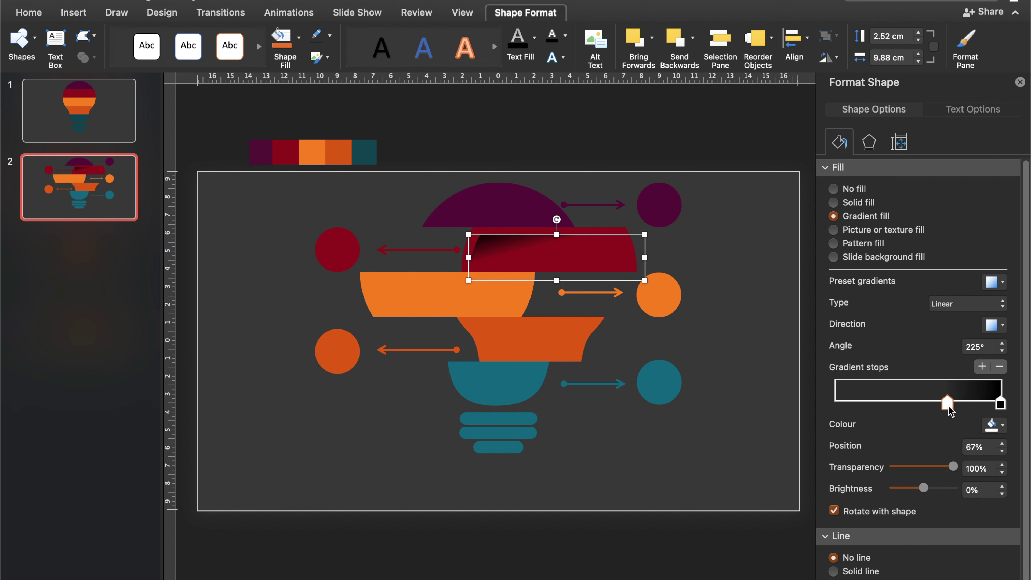
# Step: Nudge the shadowed dark-red band back into alignment with the bulb
pyautogui.moveTo(569, 259); pyautogui.dragTo(565, 256)
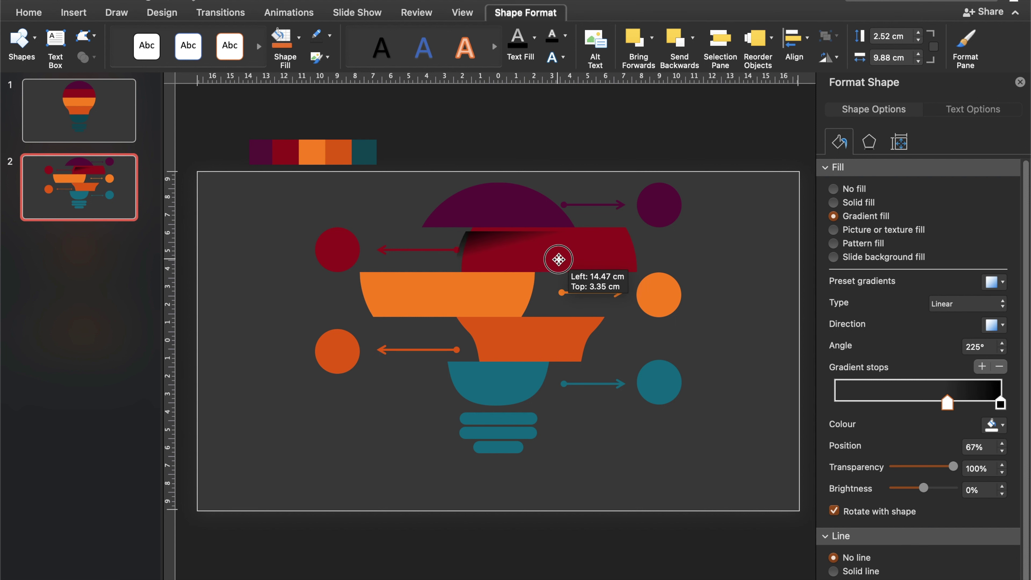
pyautogui.moveTo(566, 256); pyautogui.dragTo(566, 254)
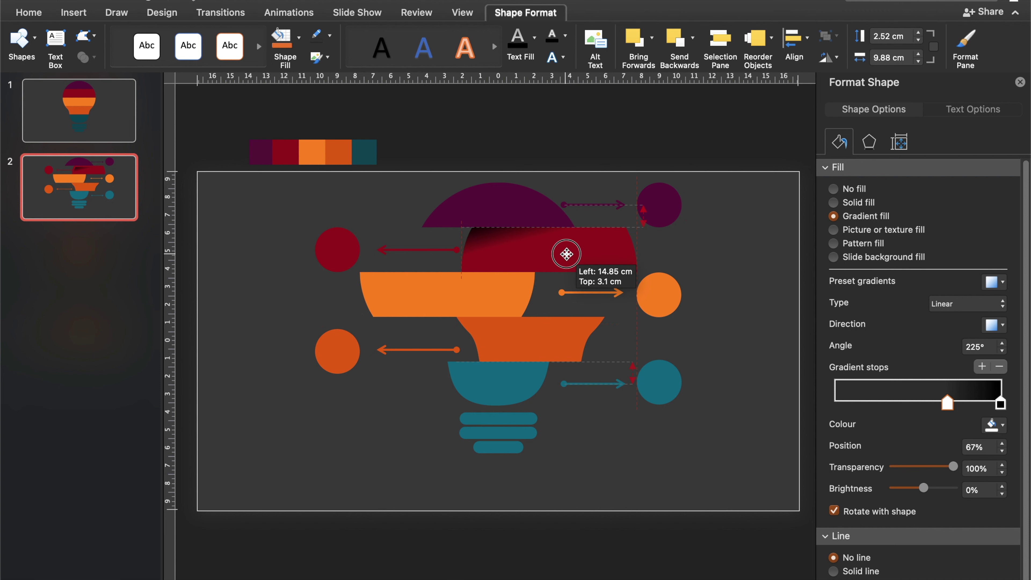
pyautogui.press('Escape')
pyautogui.click(470, 300)
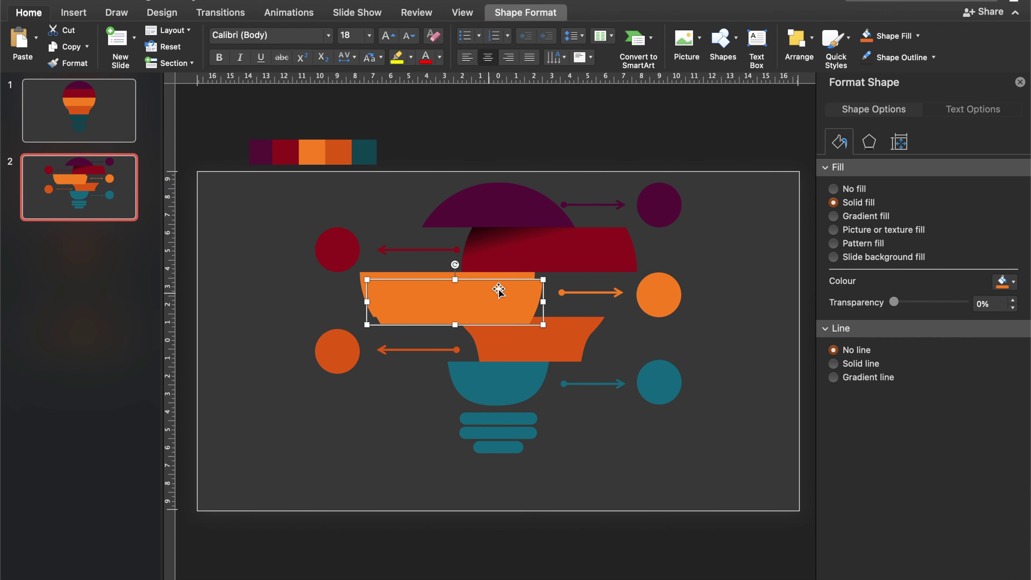
# Step: Copy the dark-red band's shadow gradient onto the orange band with Format Painter
pyautogui.click(537, 253)
pyautogui.click(69, 62)
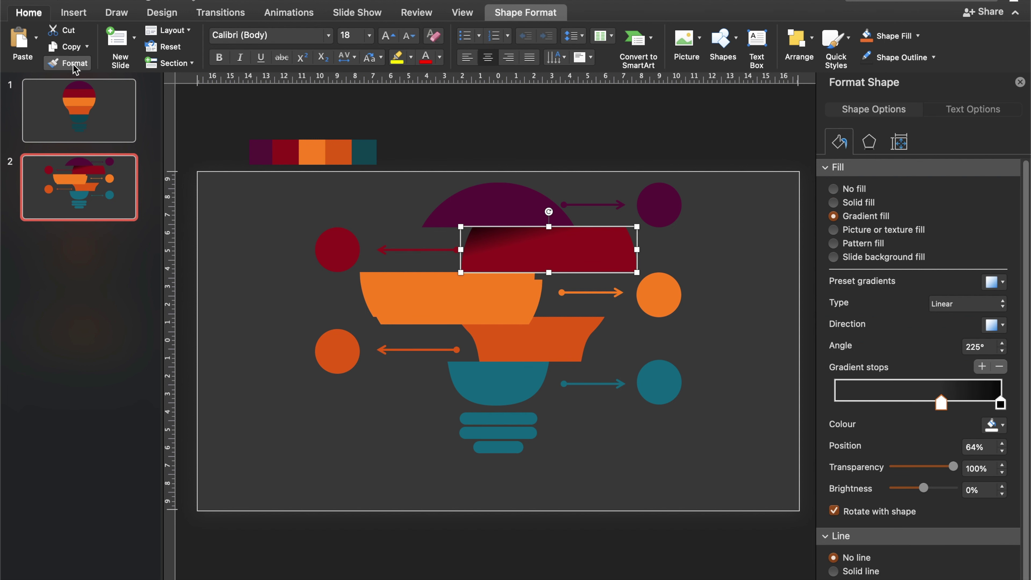
pyautogui.click(463, 297)
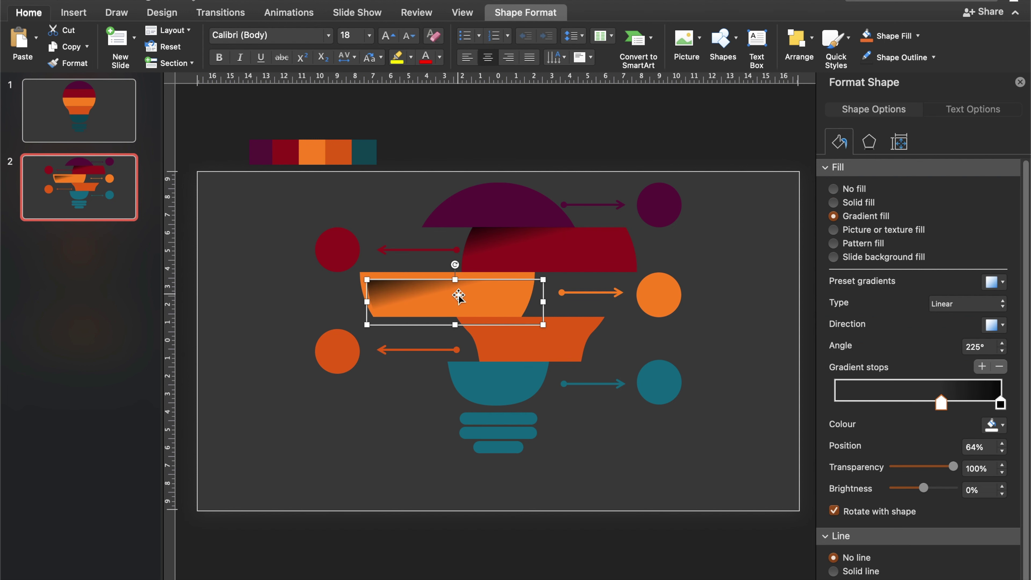
pyautogui.moveTo(460, 295); pyautogui.dragTo(460, 295)
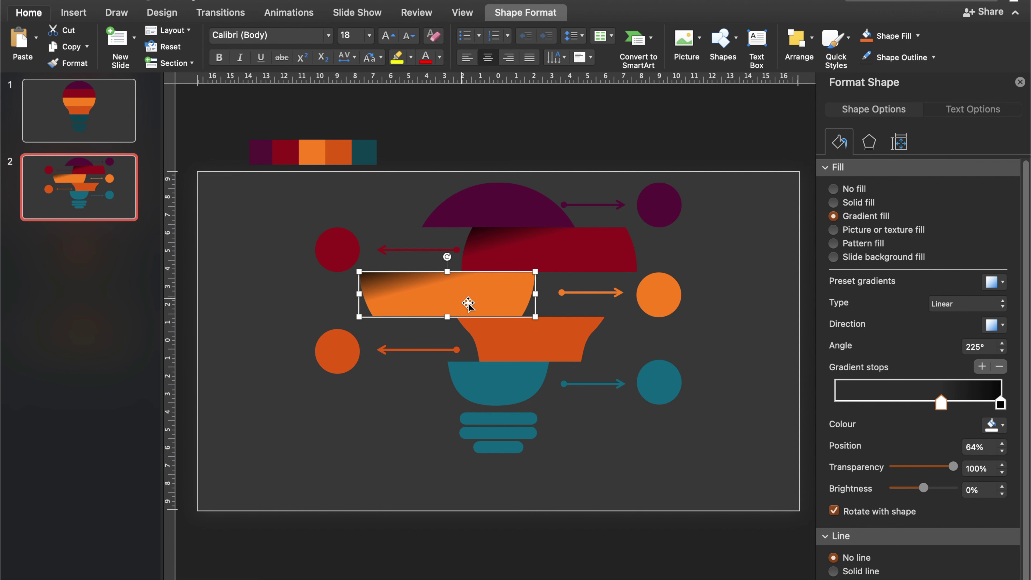
# Step: Set the orange band's gradient direction to 315° and its dark stop to 39% transparency
pyautogui.click(1003, 325)
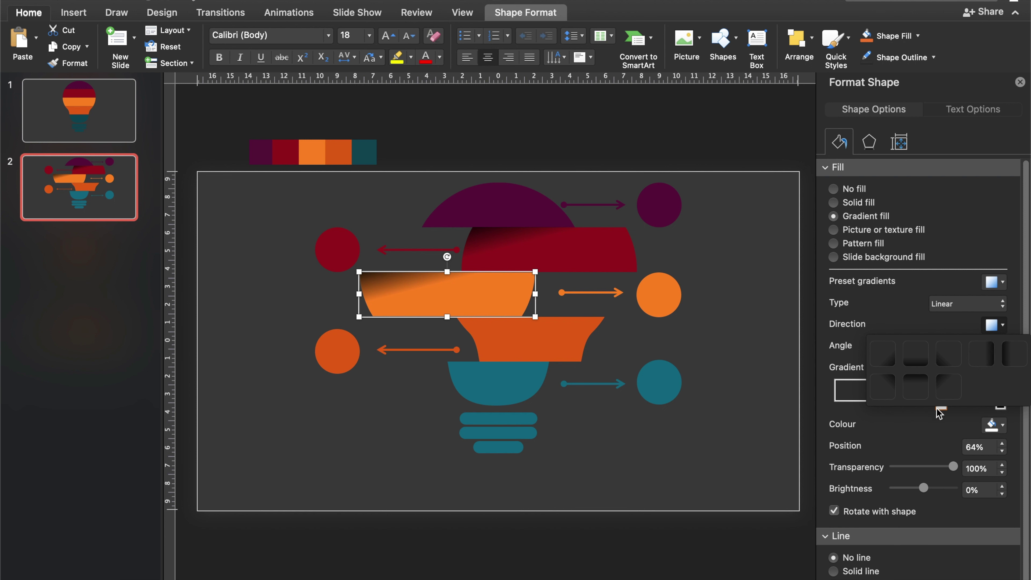
pyautogui.click(883, 388)
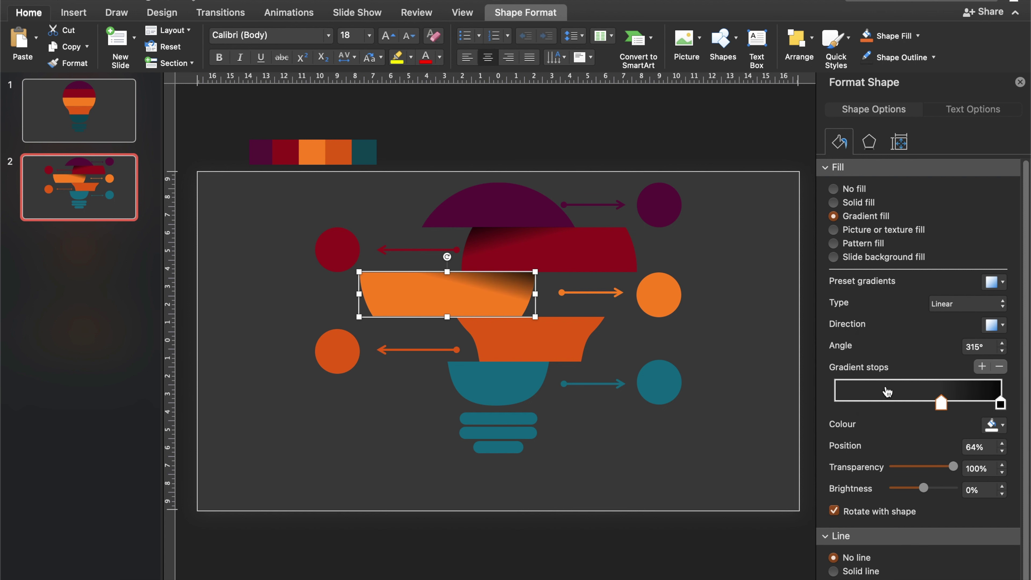
pyautogui.click(1001, 403)
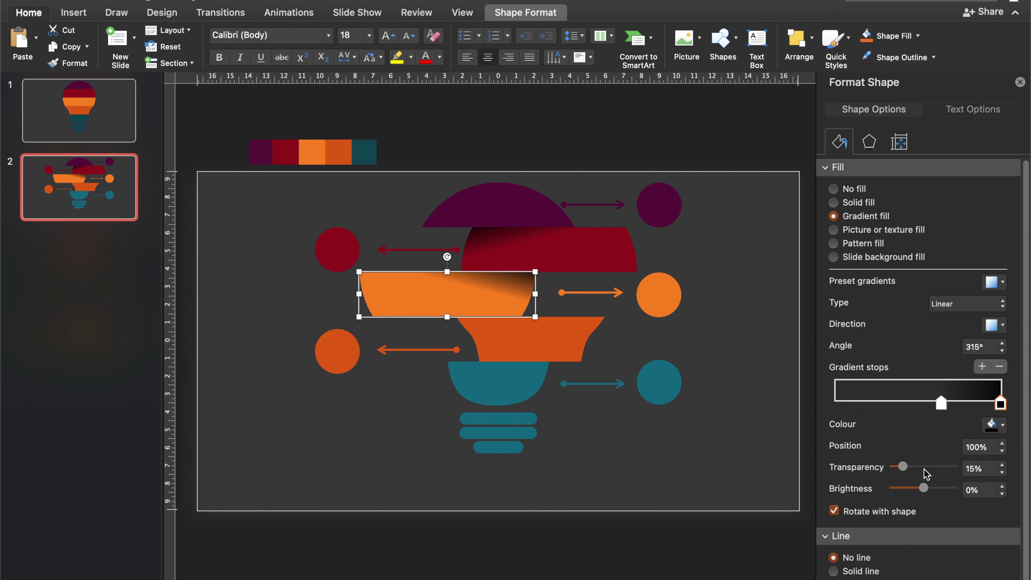
pyautogui.moveTo(908, 467); pyautogui.dragTo(919, 468)
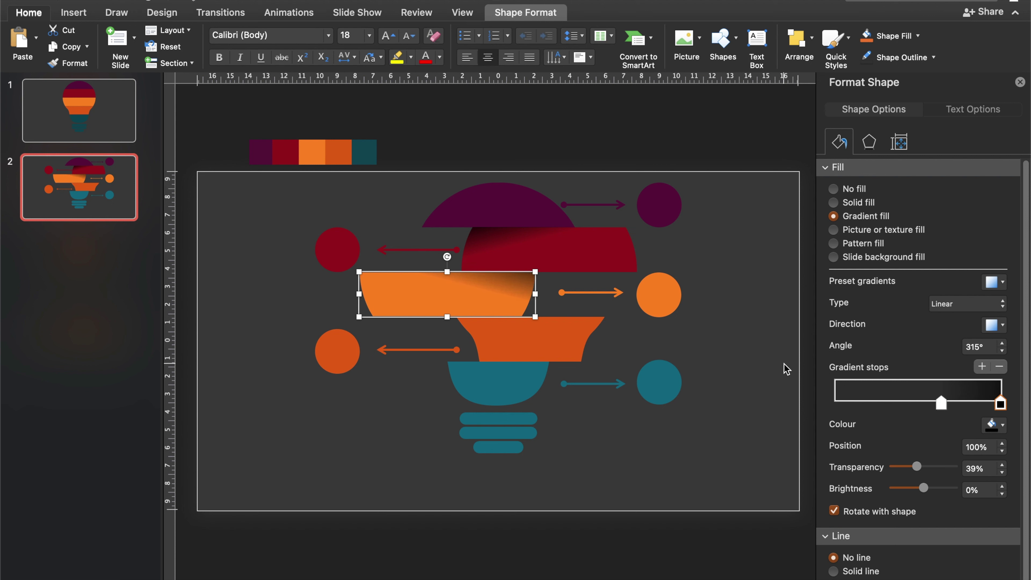
pyautogui.click(731, 292)
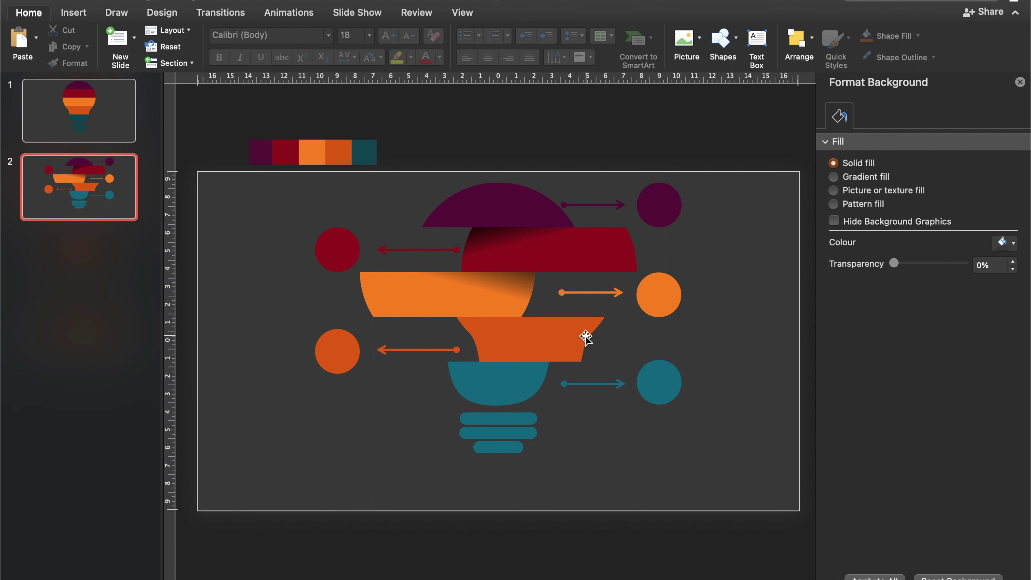
# Step: Paint the orange band's shadow gradient onto the dark-orange band and realign it
pyautogui.click(556, 343)
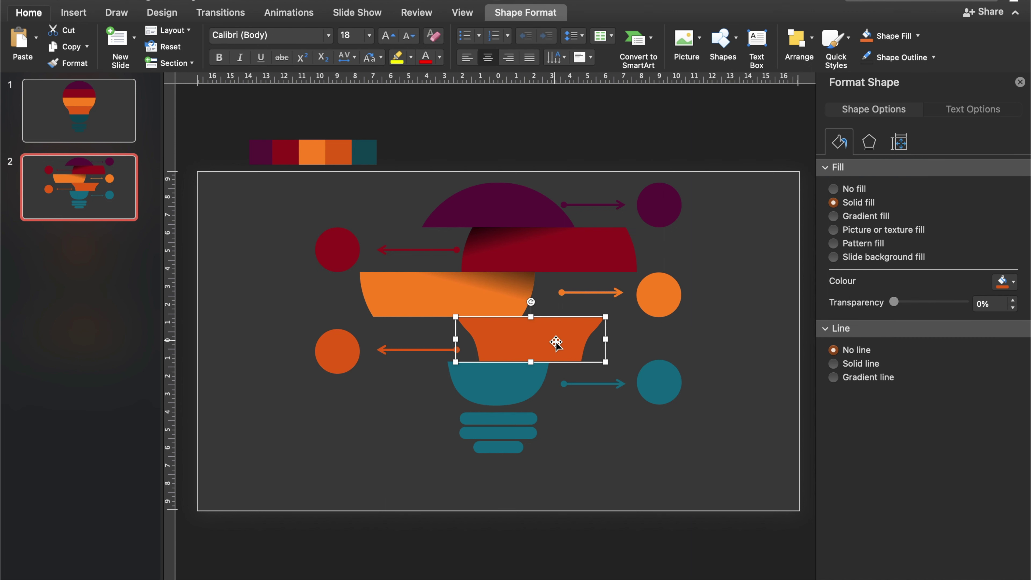
pyautogui.moveTo(556, 342); pyautogui.dragTo(556, 349)
pyautogui.click(495, 304)
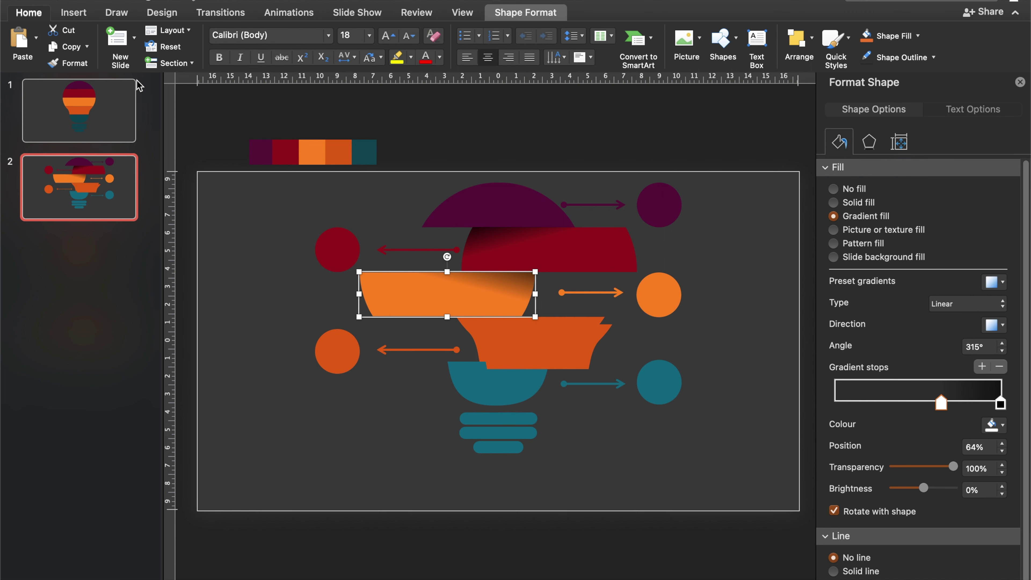
pyautogui.click(73, 63)
pyautogui.click(577, 347)
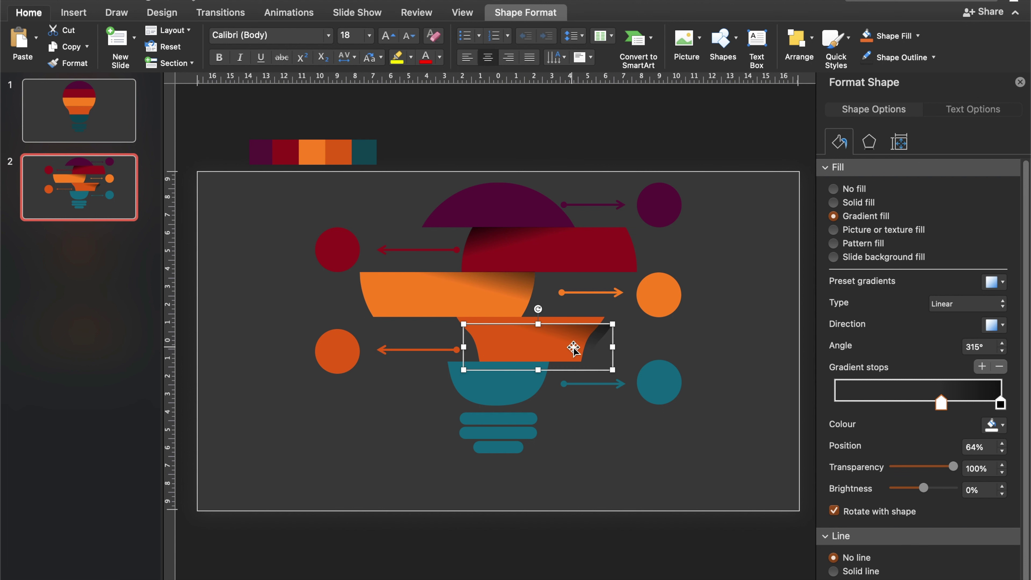
pyautogui.moveTo(572, 349); pyautogui.dragTo(566, 336)
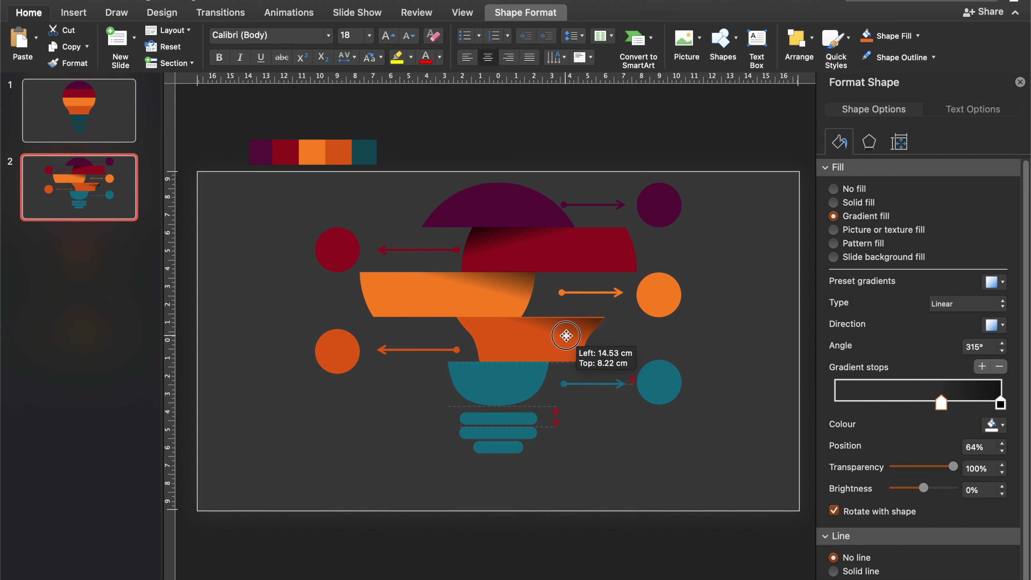
pyautogui.moveTo(565, 336); pyautogui.dragTo(565, 333)
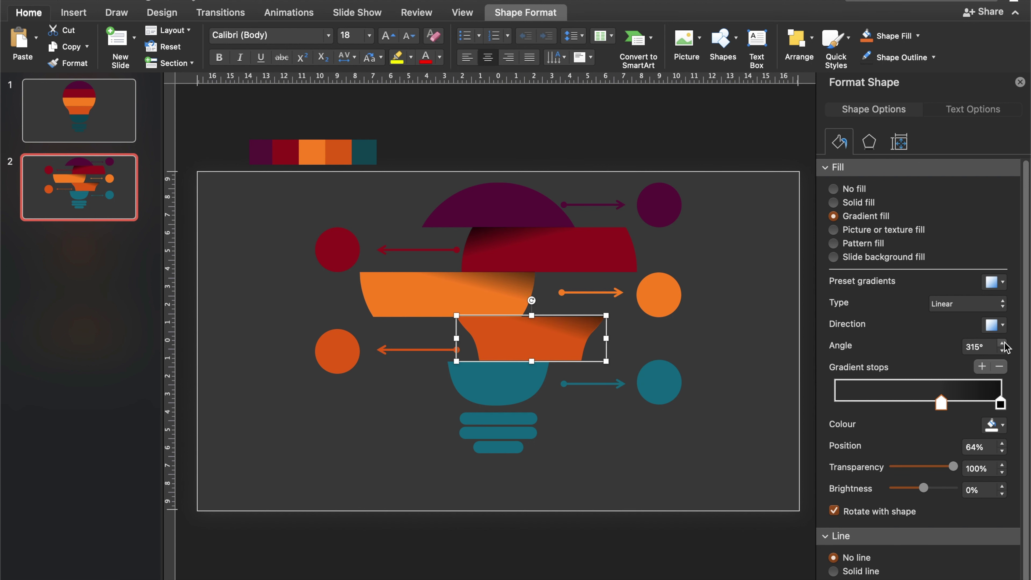
# Step: Duplicate the teal bowl, paint the shadow gradient onto the copy, and align it over the original
pyautogui.click(507, 383)
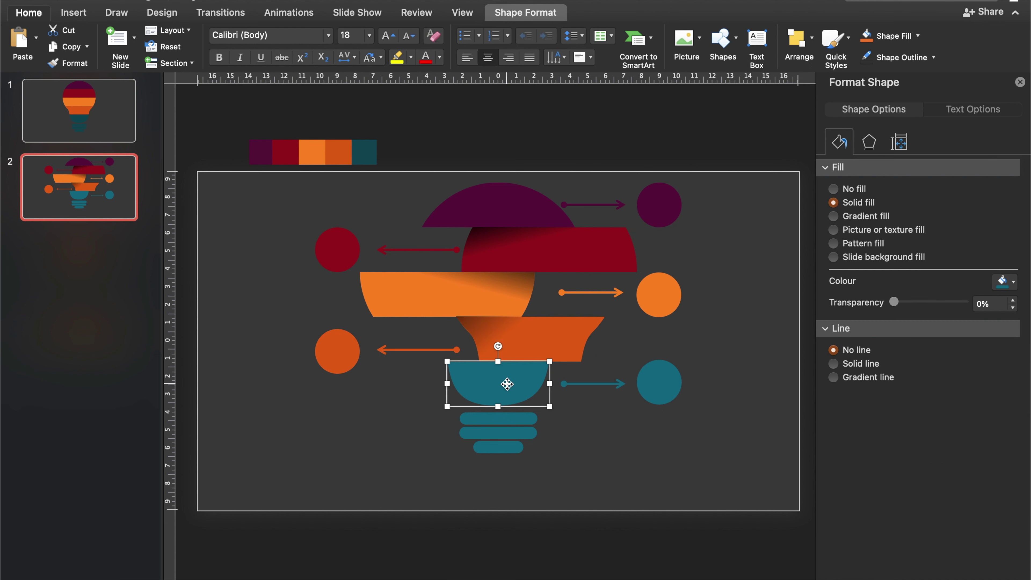
pyautogui.press('super+d')
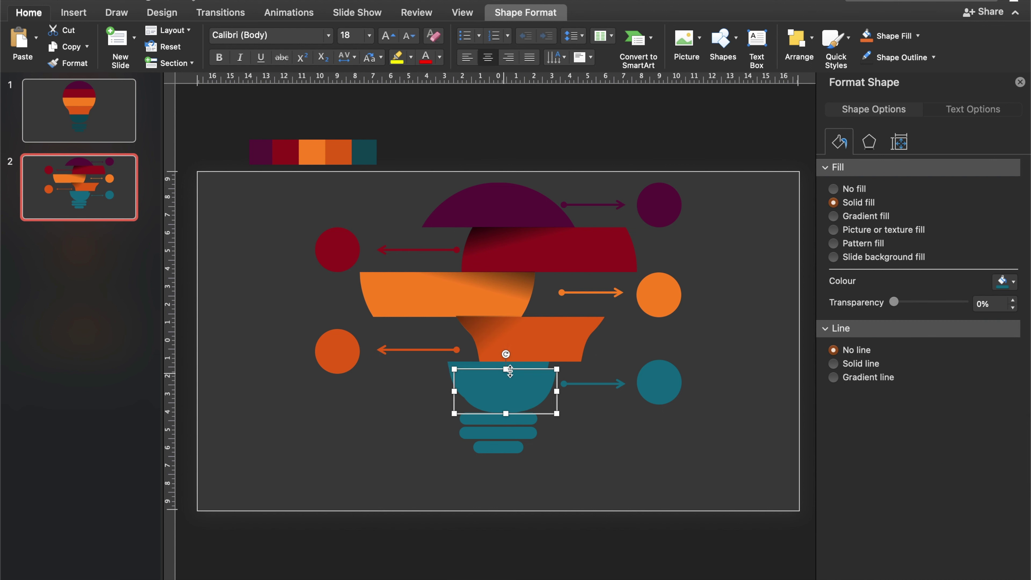
pyautogui.click(530, 339)
pyautogui.click(69, 63)
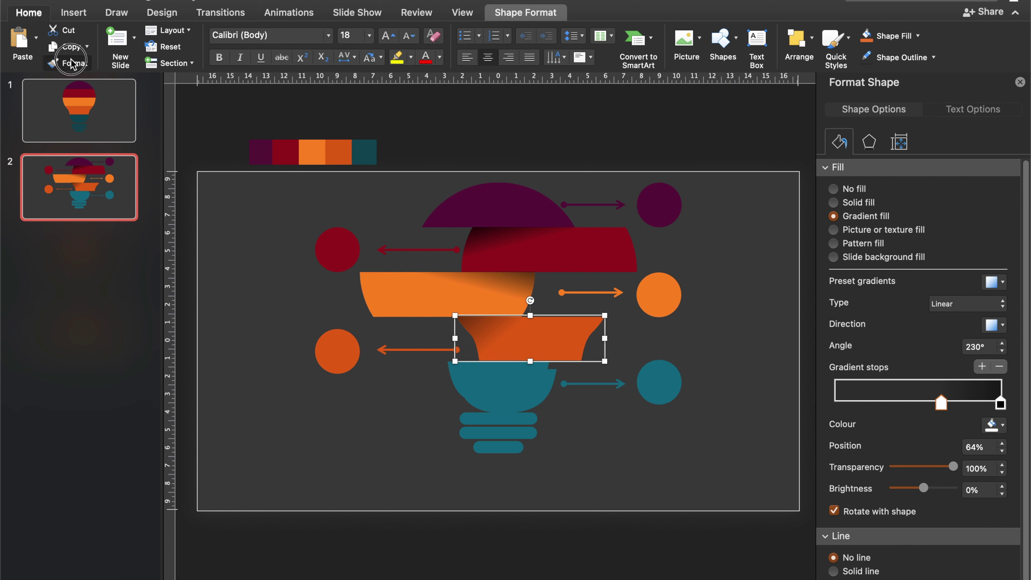
pyautogui.click(499, 384)
pyautogui.moveTo(499, 383); pyautogui.dragTo(491, 376)
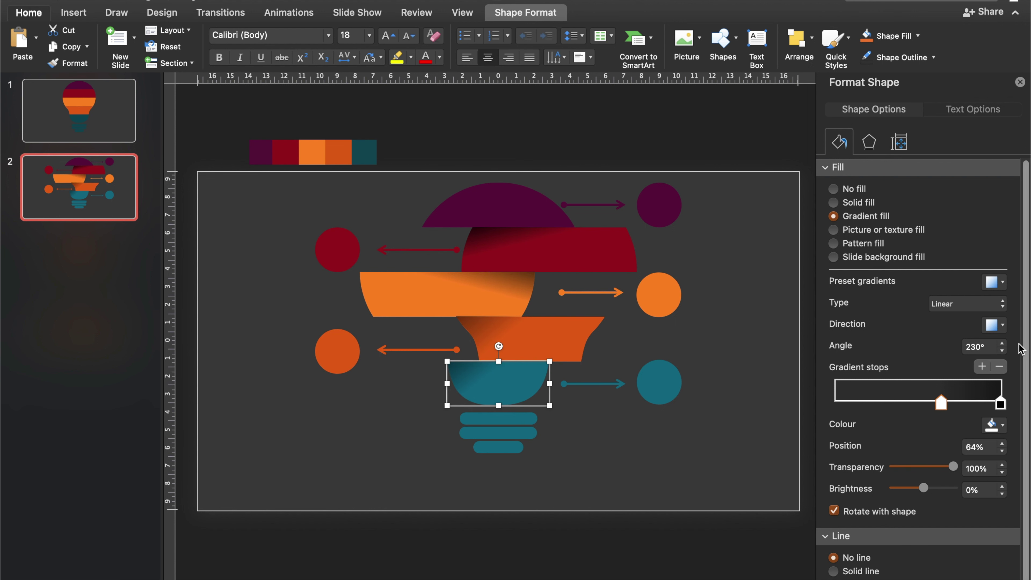
# Step: Change the teal copy's gradient direction and slide its middle stop left
pyautogui.click(1002, 325)
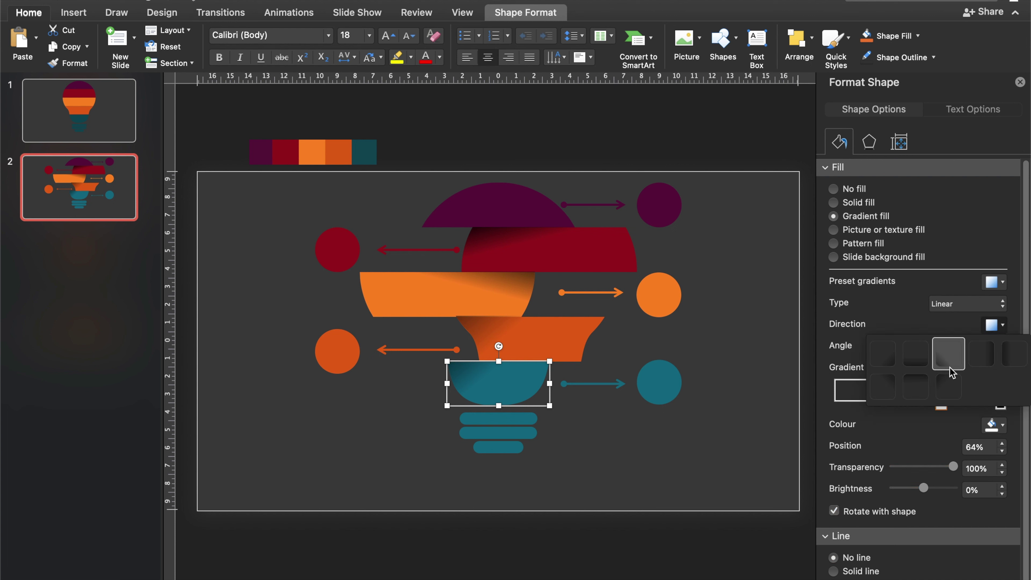
pyautogui.click(948, 354)
pyautogui.moveTo(941, 405); pyautogui.dragTo(922, 404)
pyautogui.click(1000, 403)
pyautogui.click(781, 408)
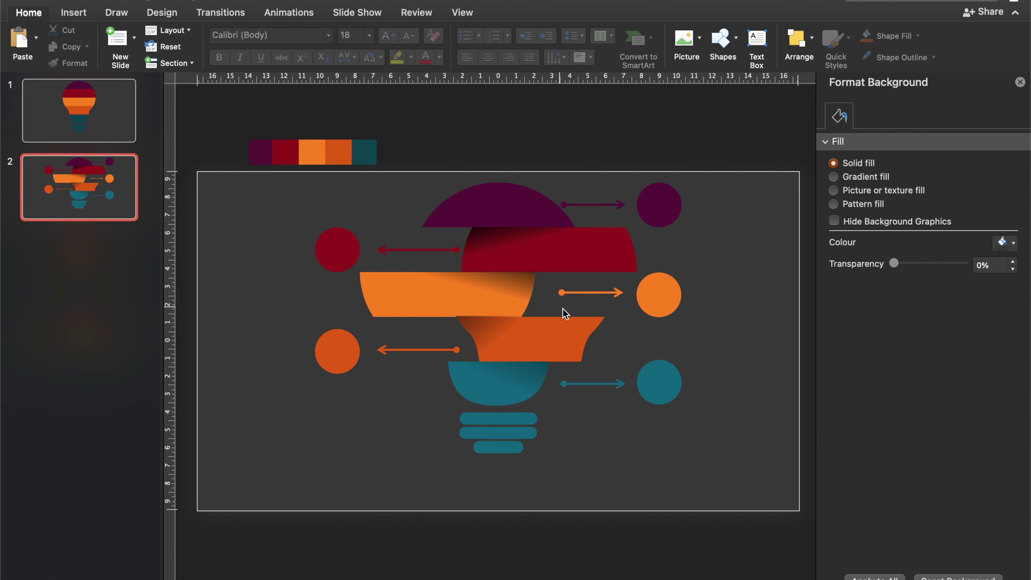
# Step: Apply the Morph transition to slide 2, then select its four shadow-gradient band shapes
pyautogui.click(224, 14)
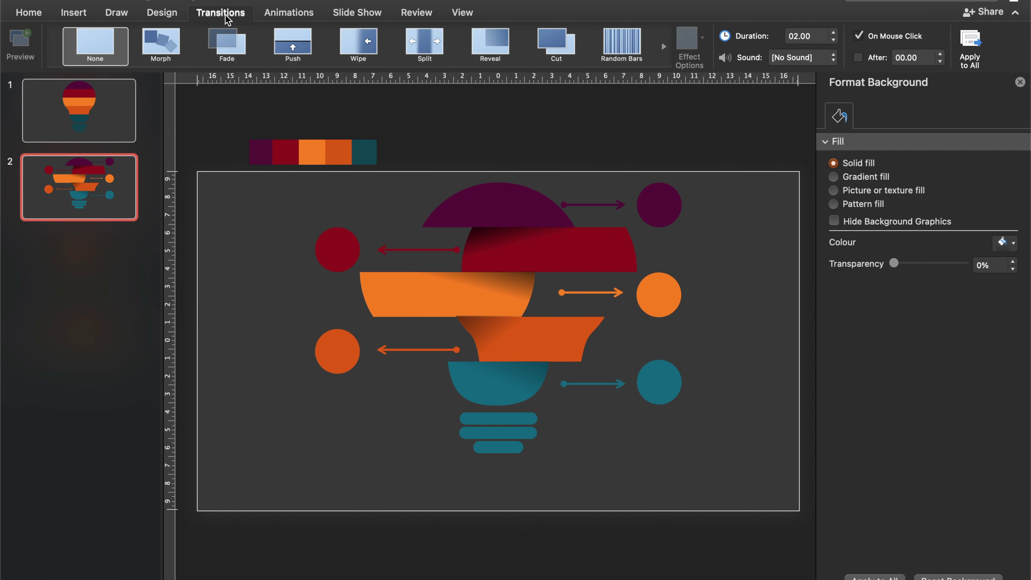
pyautogui.click(159, 49)
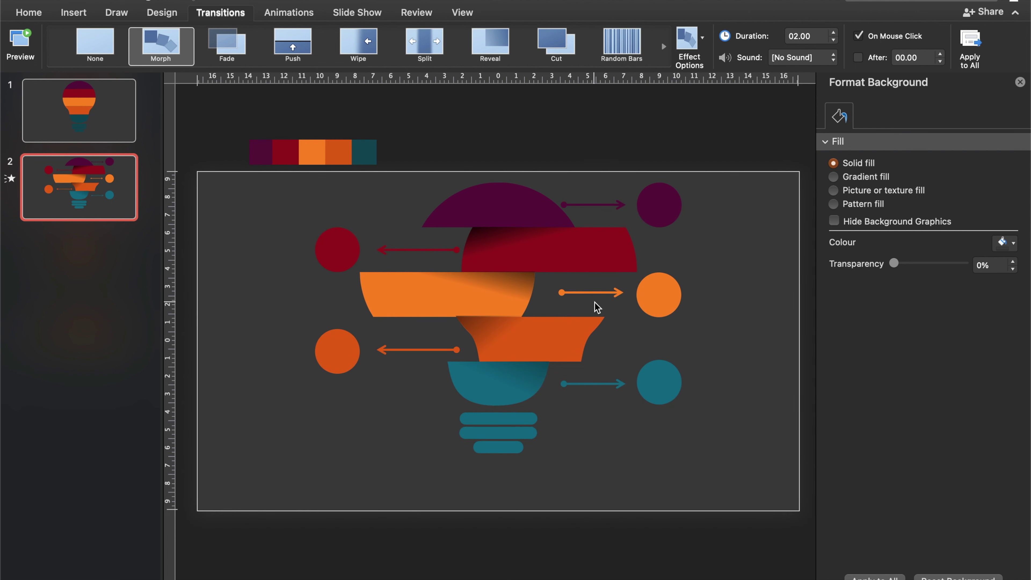
pyautogui.click(548, 253)
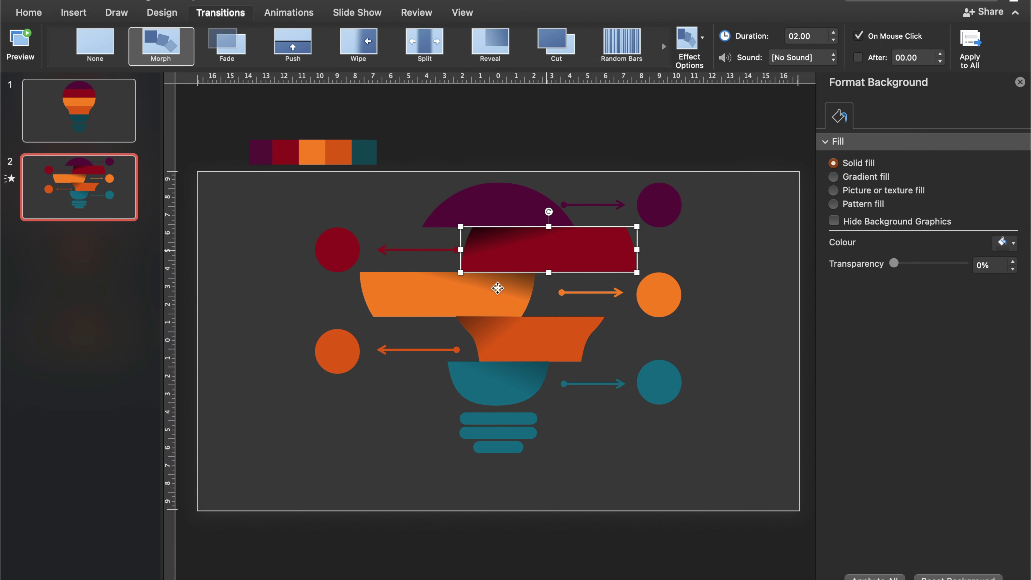
pyautogui.keyDown('shift'); pyautogui.click(471, 297); pyautogui.keyUp('shift')
pyautogui.keyDown('shift'); pyautogui.click(528, 345); pyautogui.keyUp('shift')
pyautogui.keyDown('shift'); pyautogui.click(522, 388); pyautogui.keyUp('shift')
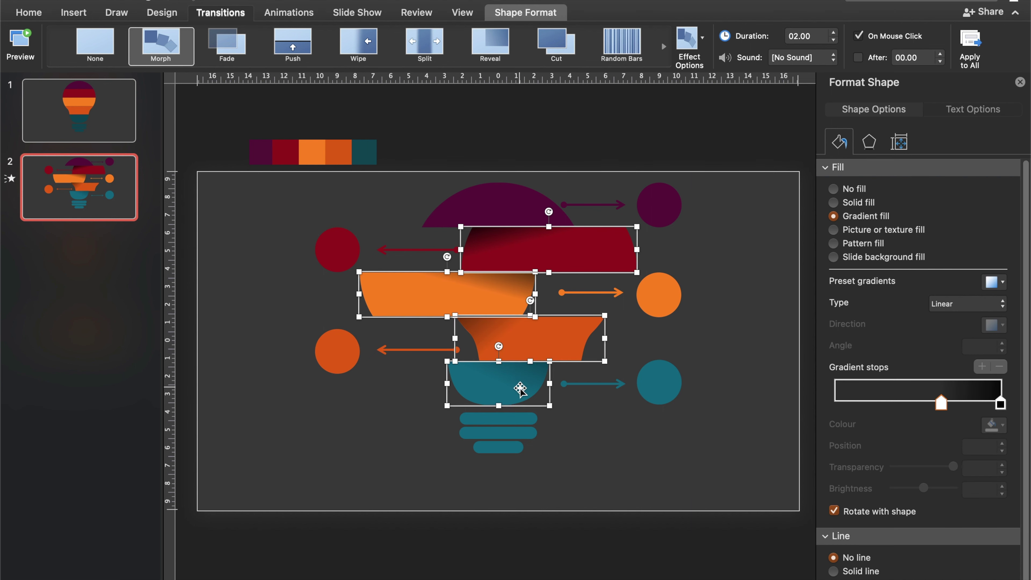
# Step: Paste the four shadow-gradient overlays onto slide 1's bulb and line the teal one up over the teal bowl
pyautogui.click(111, 126)
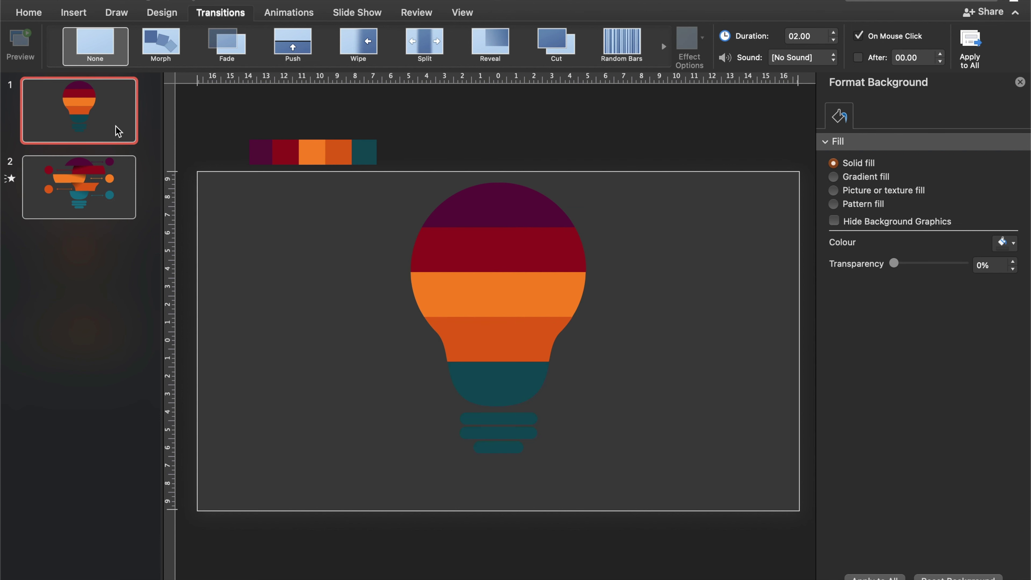
pyautogui.press('super+v')
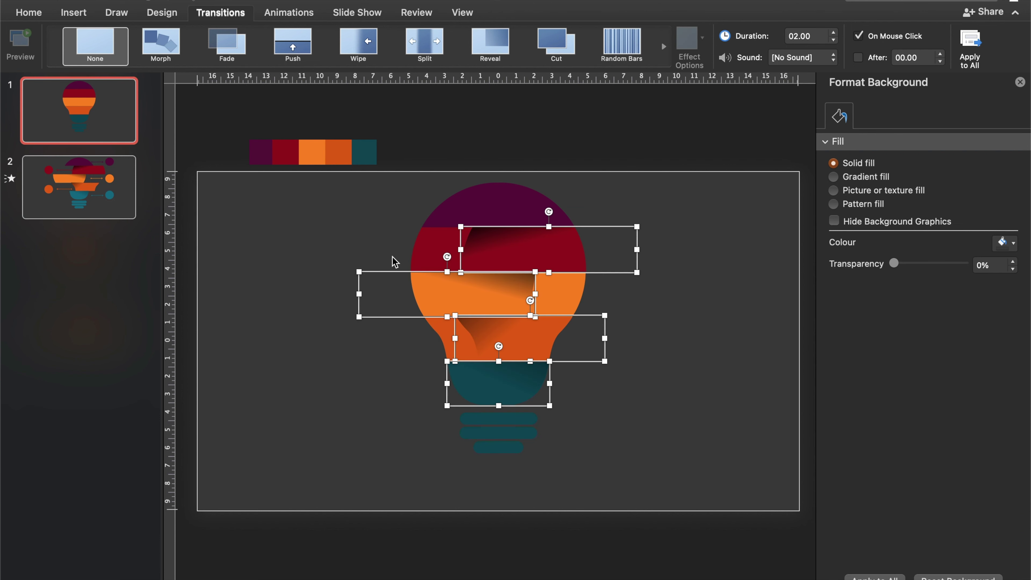
pyautogui.click(707, 264)
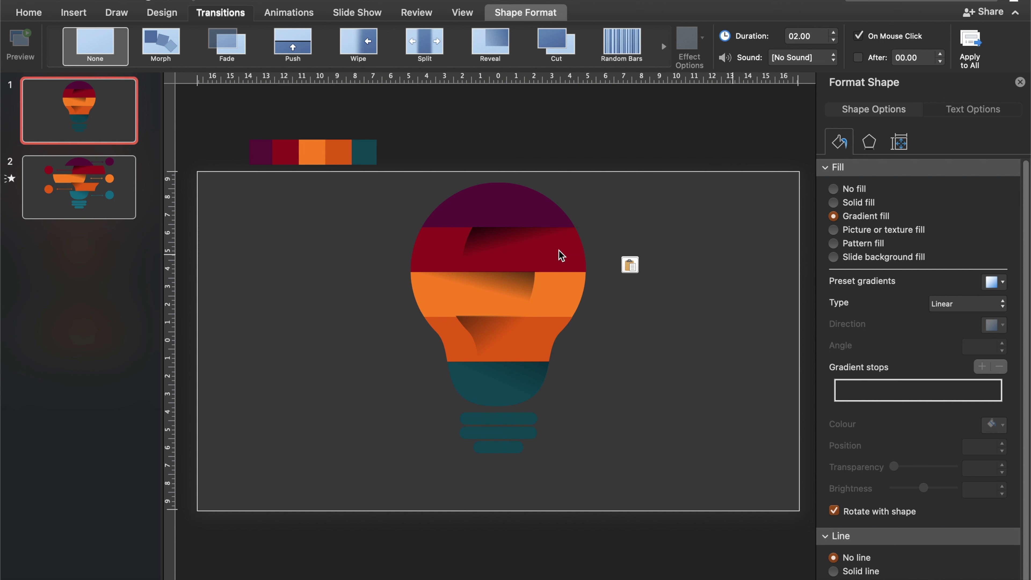
pyautogui.click(562, 253)
pyautogui.moveTo(564, 250)
pyautogui.mouseDown()
pyautogui.moveTo(522, 295)
pyautogui.moveTo(525, 375)
pyautogui.mouseUp()
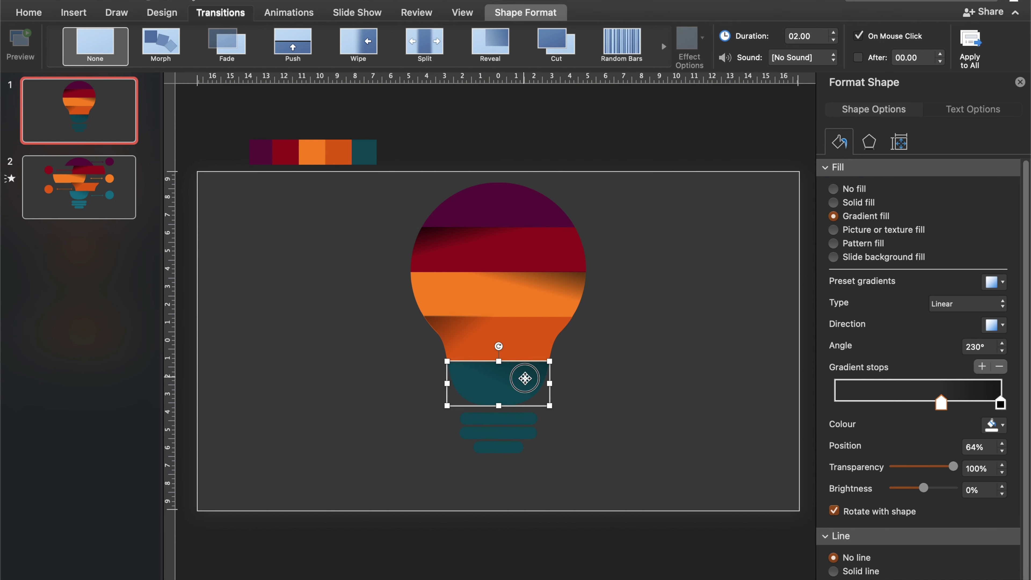
pyautogui.click(605, 325)
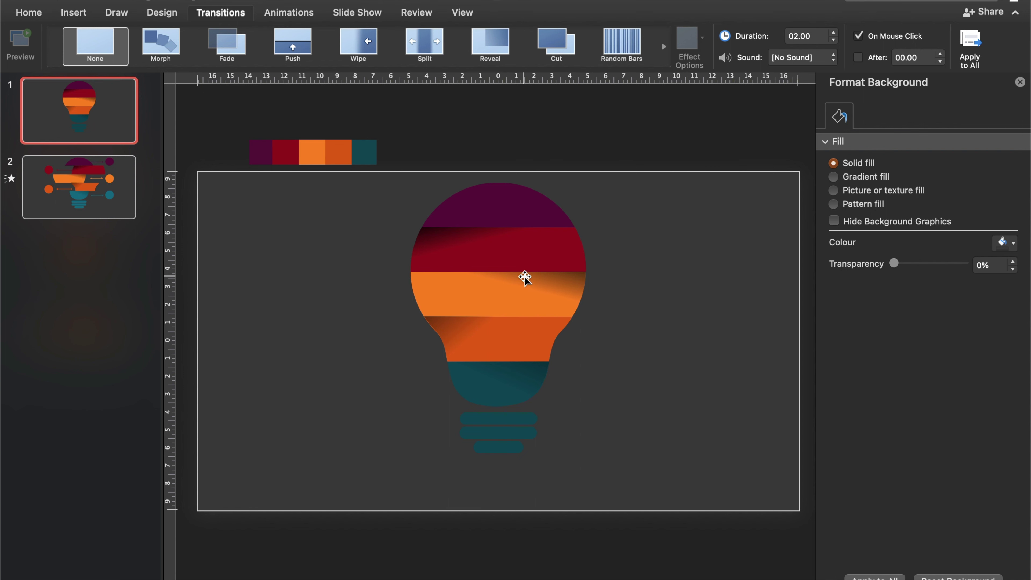
# Step: Set slide 1's four bulb-band shadow overlays to No Fill
pyautogui.click(516, 256)
pyautogui.keyDown('shift'); pyautogui.click(518, 299); pyautogui.keyUp('shift')
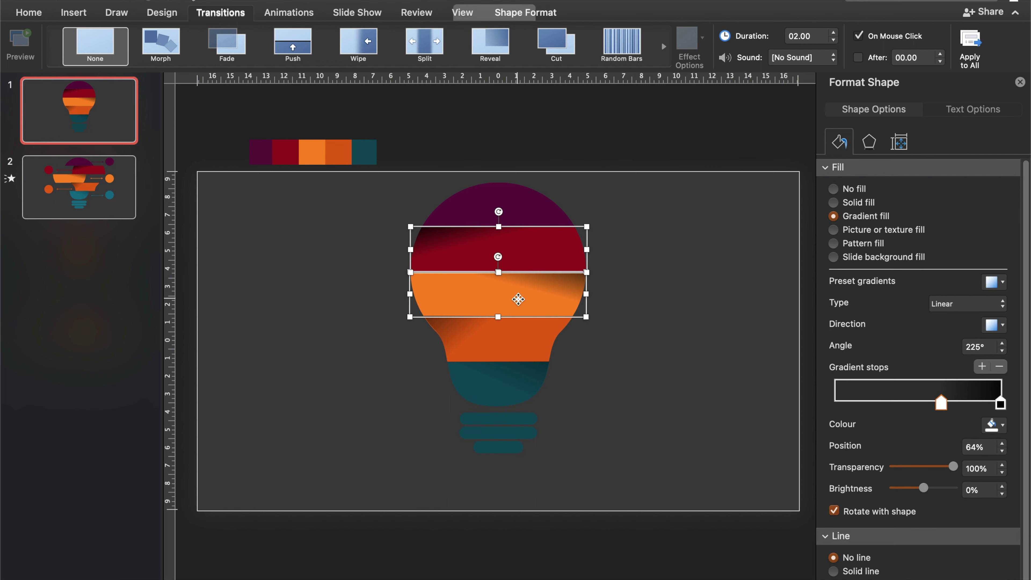
pyautogui.keyDown('shift'); pyautogui.click(522, 334); pyautogui.keyUp('shift')
pyautogui.keyDown('shift'); pyautogui.click(521, 385); pyautogui.keyUp('shift')
pyautogui.click(526, 15)
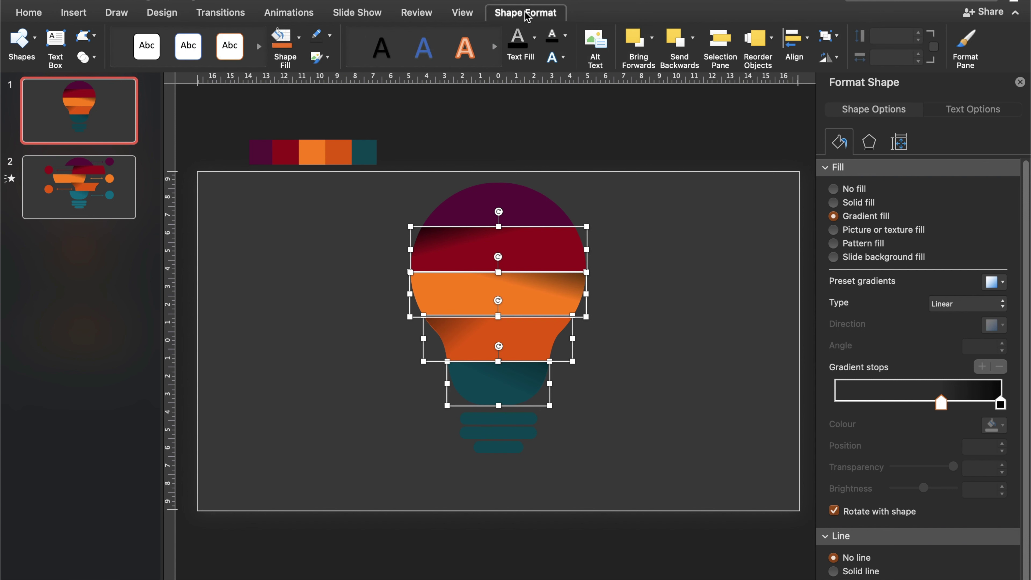
pyautogui.click(301, 40)
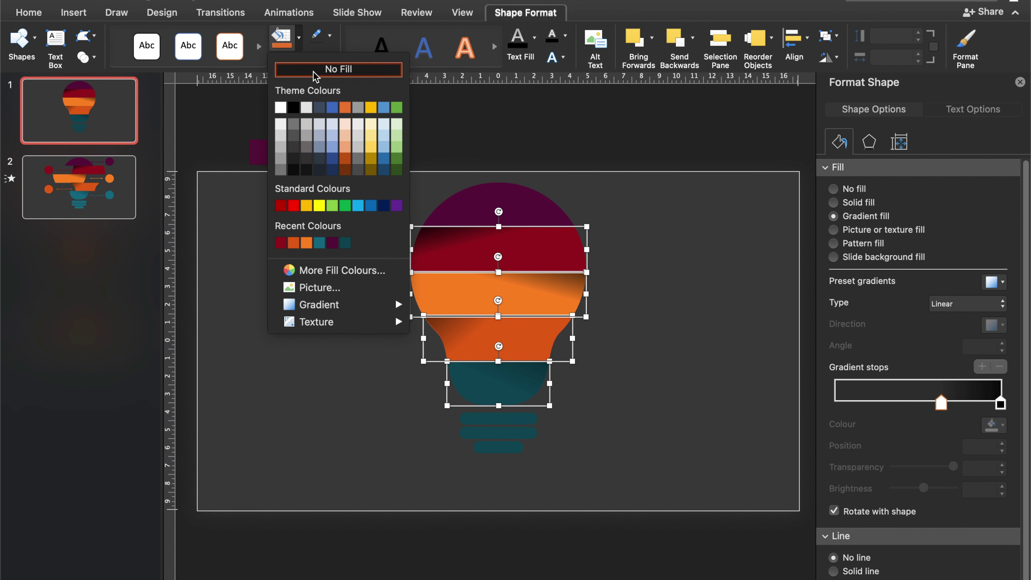
pyautogui.click(320, 69)
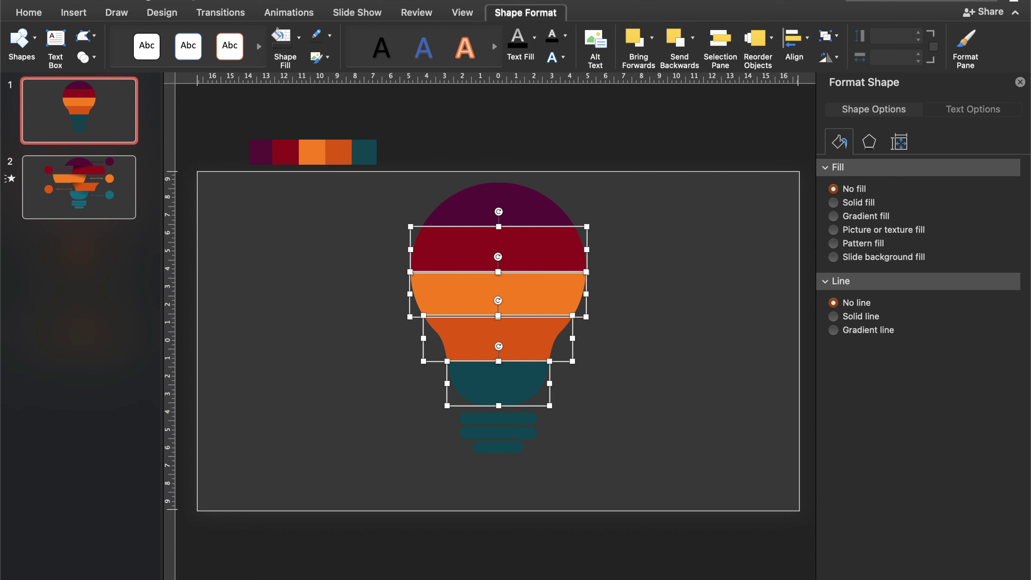
# Step: Preview the Morph transition in Slide Show, then return to slide 2 and select the dark-orange stripe
pyautogui.press('super+shift+Return')
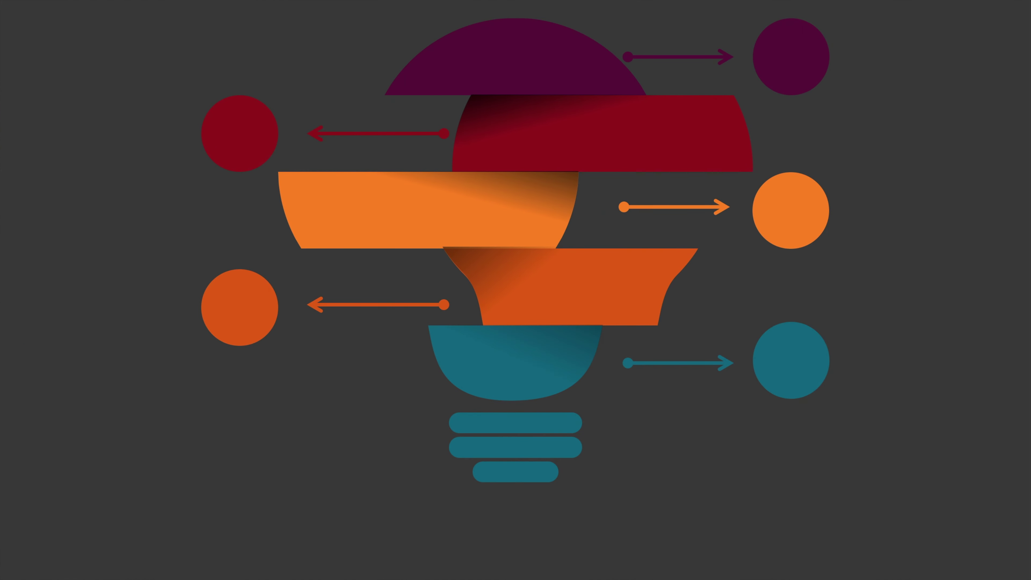
pyautogui.press('Left')
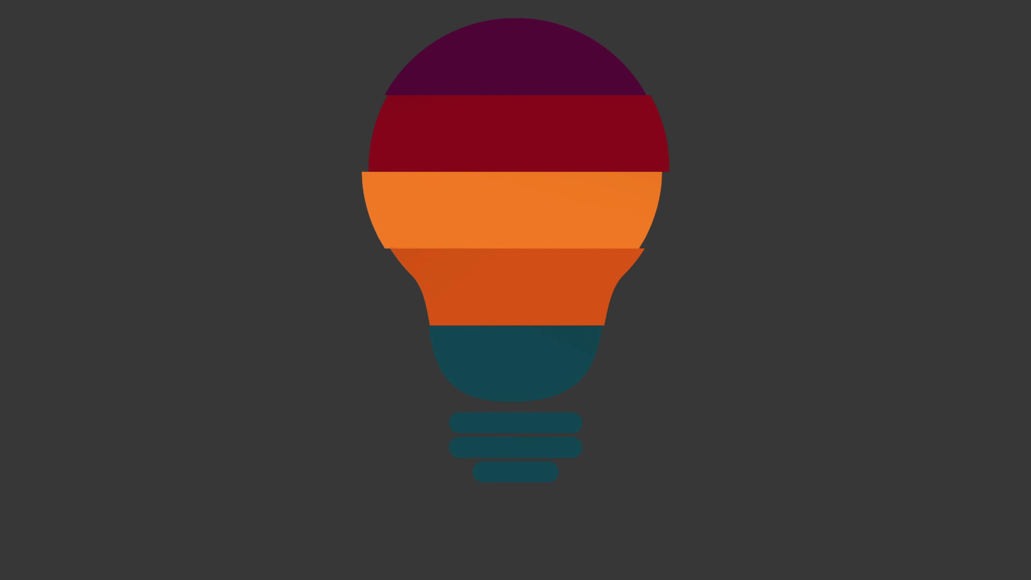
pyautogui.press('Escape')
pyautogui.press('Down')
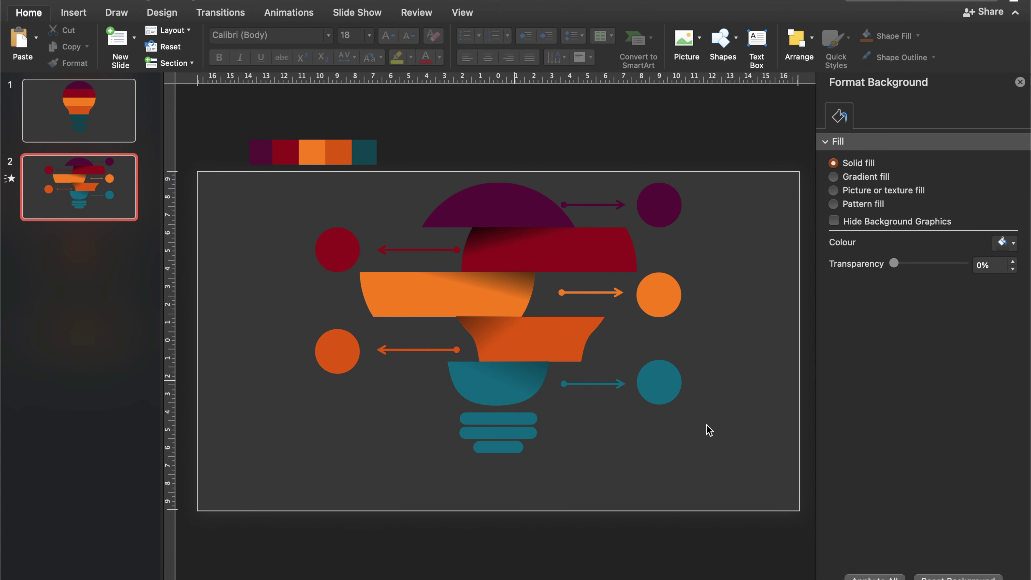
pyautogui.click(524, 338)
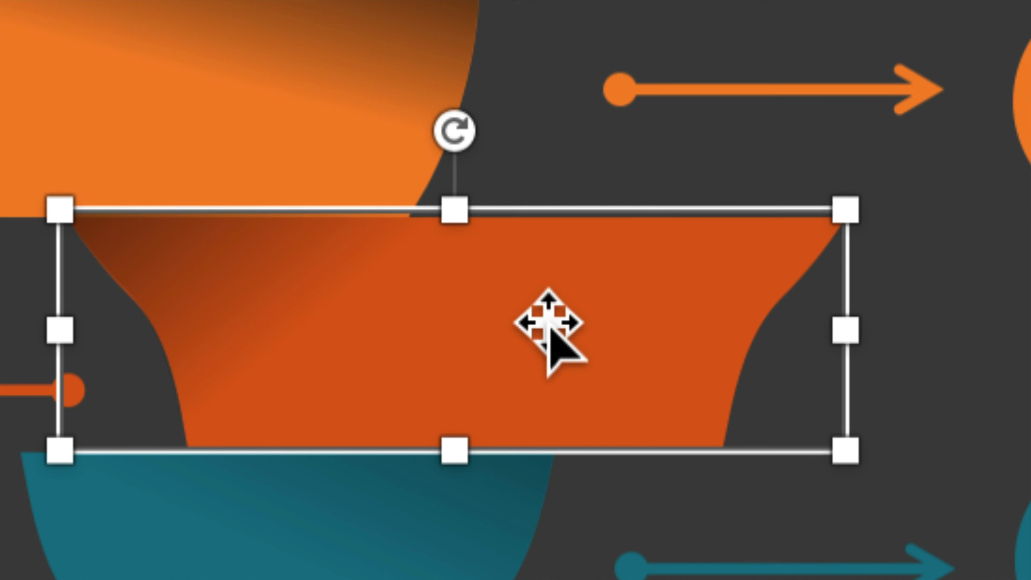
# Step: Reposition slide 2's dark-orange bulb stripe, nudging it slightly left
pyautogui.moveTo(548, 323)
pyautogui.mouseDown()
pyautogui.moveTo(459, 337)
pyautogui.moveTo(469, 337)
pyautogui.mouseUp()
pyautogui.press('Left')
pyautogui.hotkey('shift', 'Tab')
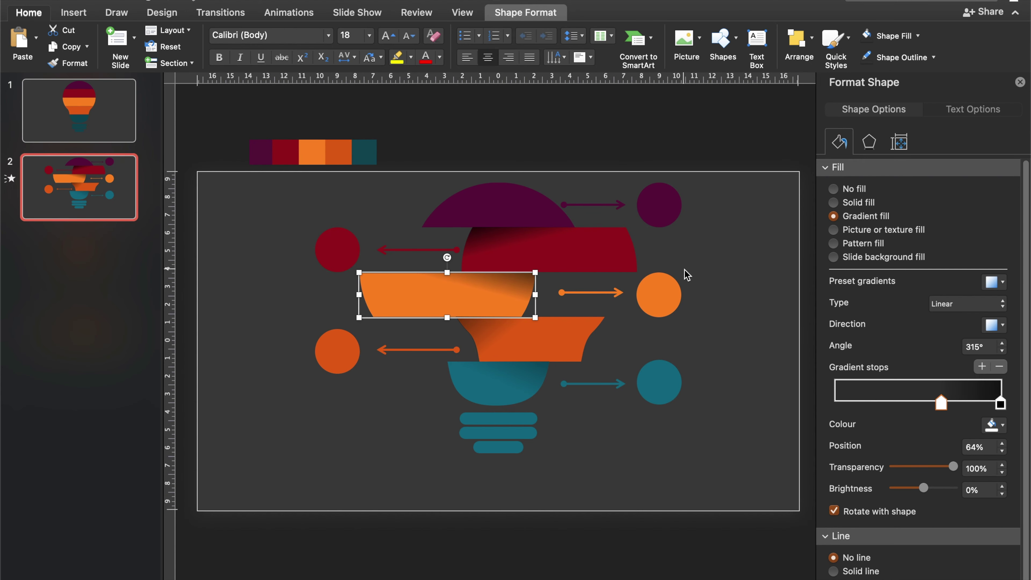
pyautogui.click(607, 247)
pyautogui.click(689, 250)
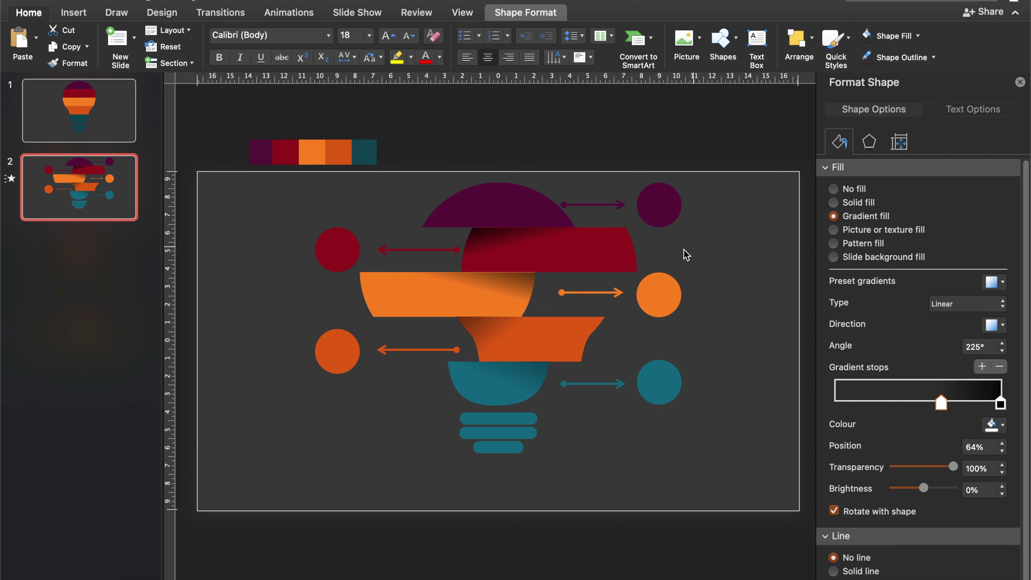
pyautogui.click(537, 248)
pyautogui.press('Escape')
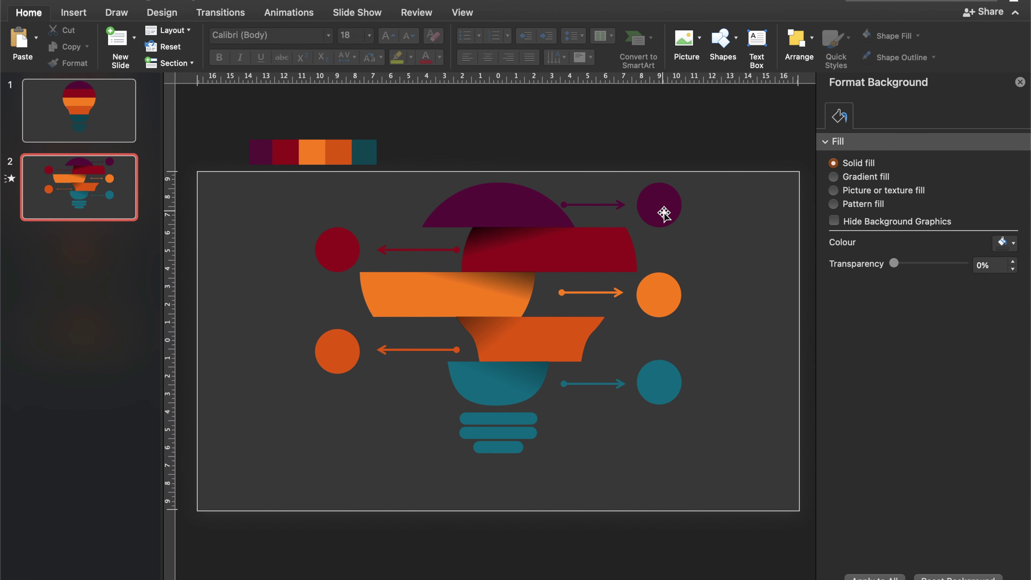
# Step: Shift the right-hand circles outward and respace the arrows between the circles and bulb stripes
pyautogui.click(663, 211)
pyautogui.keyDown('shift'); pyautogui.click(668, 306); pyautogui.keyUp('shift')
pyautogui.keyDown('shift'); pyautogui.click(666, 387); pyautogui.keyUp('shift')
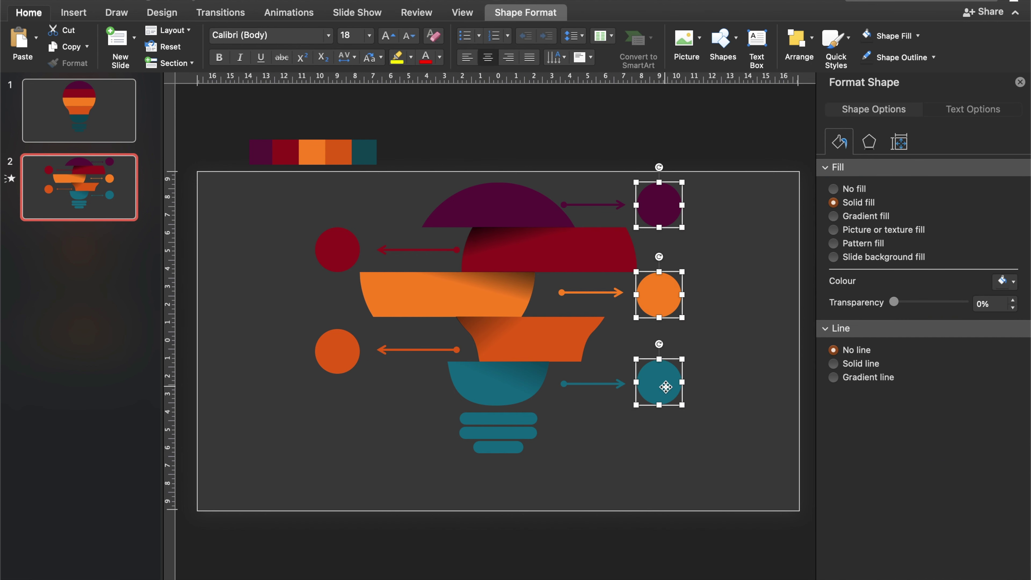
pyautogui.moveTo(665, 387); pyautogui.dragTo(669, 387)
pyautogui.moveTo(602, 204); pyautogui.dragTo(612, 205)
pyautogui.moveTo(621, 292); pyautogui.dragTo(633, 293)
pyautogui.moveTo(597, 387); pyautogui.dragTo(588, 385)
pyautogui.moveTo(417, 349); pyautogui.dragTo(405, 349)
pyautogui.moveTo(403, 251); pyautogui.dragTo(394, 251)
pyautogui.click(712, 229)
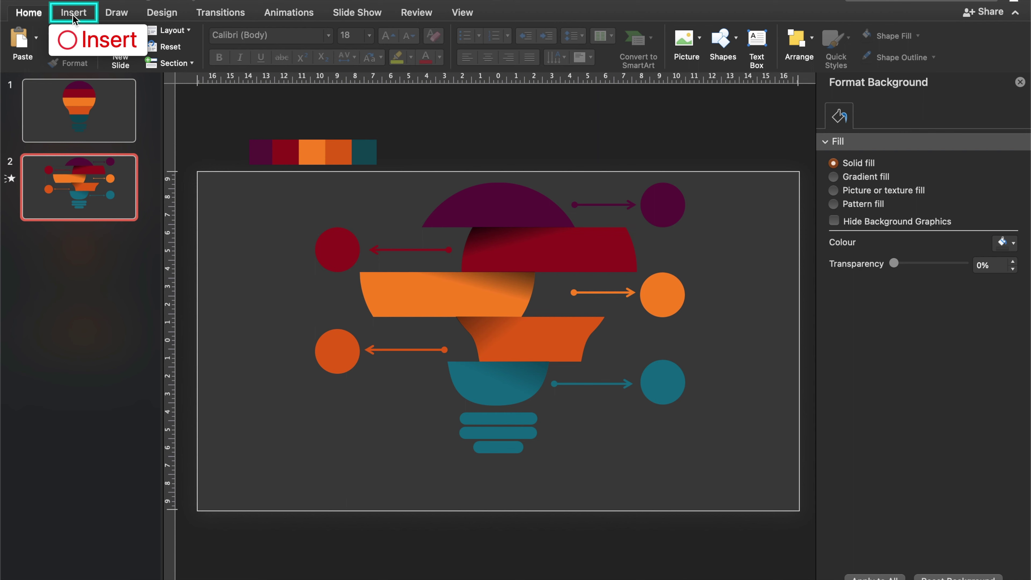
# Step: Insert arts icons from the Icons library and fill them white
pyautogui.click(72, 13)
pyautogui.click(325, 43)
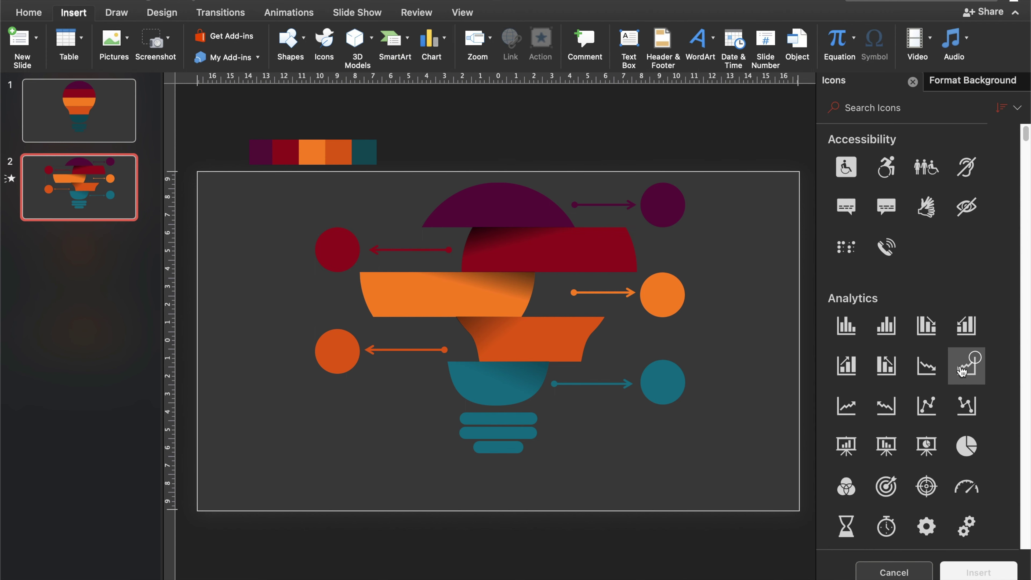
pyautogui.scroll(-15, 921, 325)
pyautogui.click(886, 304)
pyautogui.click(886, 263)
pyautogui.click(927, 345)
pyautogui.click(846, 304)
pyautogui.click(979, 572)
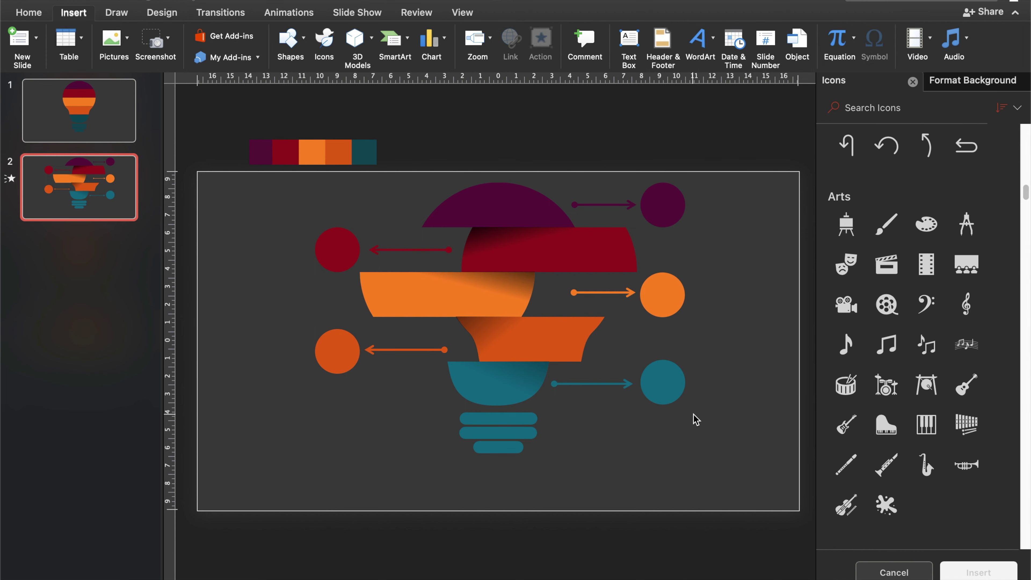
pyautogui.click(275, 39)
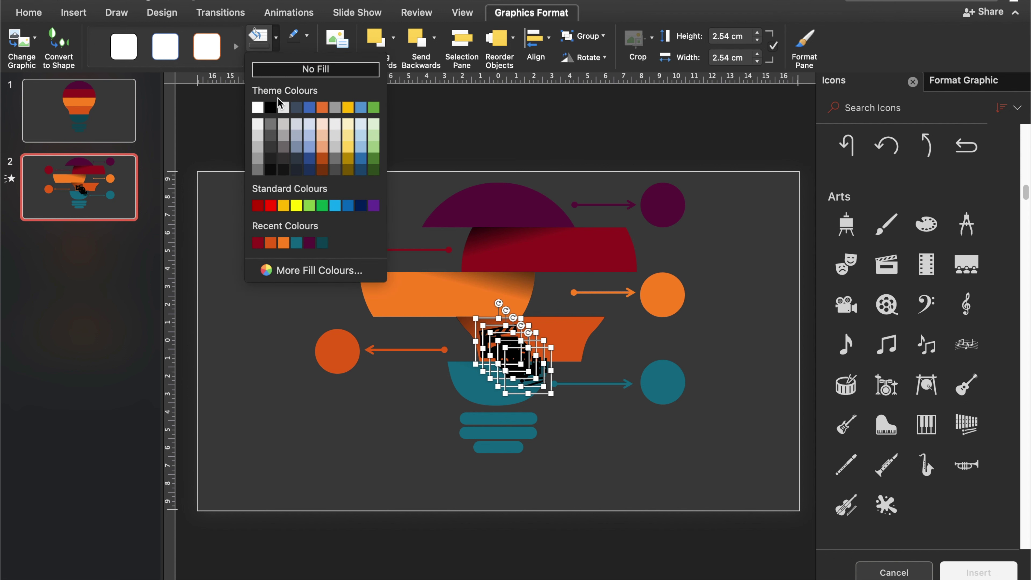
pyautogui.click(258, 107)
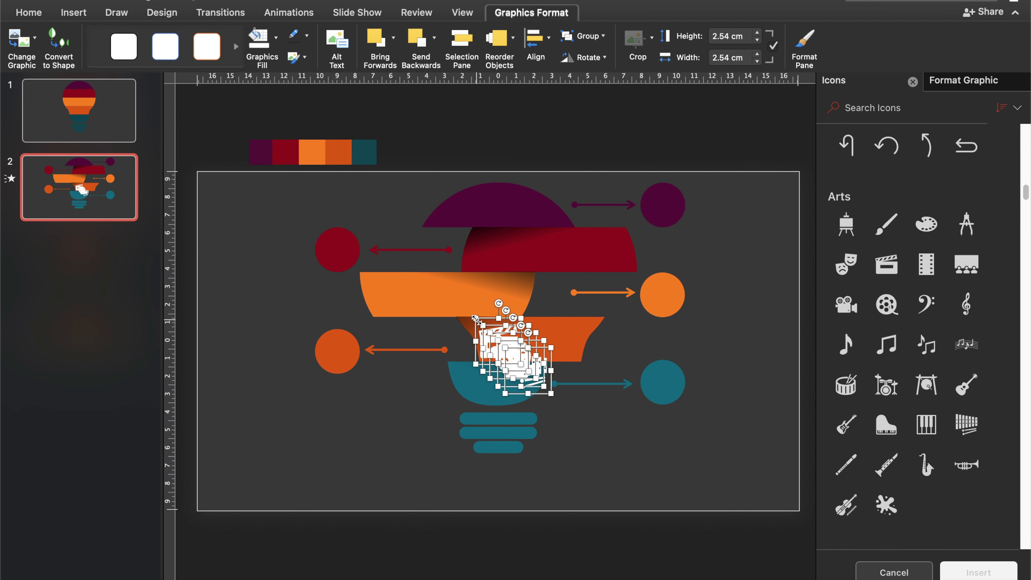
# Step: Shrink the icons and place the film reel, music note, camera, clapperboard and xylophone into the five circles
pyautogui.moveTo(476, 318); pyautogui.dragTo(487, 329)
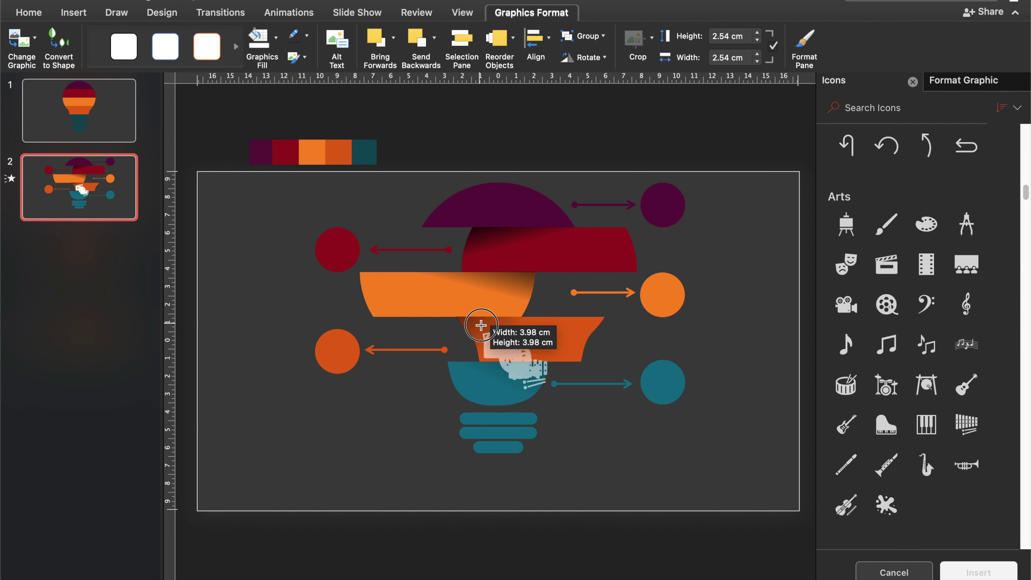
pyautogui.moveTo(528, 367); pyautogui.dragTo(666, 384)
pyautogui.moveTo(504, 346); pyautogui.dragTo(662, 295)
pyautogui.click(519, 361)
pyautogui.moveTo(519, 360); pyautogui.dragTo(663, 205)
pyautogui.moveTo(500, 349); pyautogui.dragTo(337, 249)
pyautogui.moveTo(503, 343); pyautogui.dragTo(337, 351)
# Step: Give the five icons a centred outer shadow with 1 pt distance
pyautogui.keyDown('shift'); pyautogui.click(337, 253); pyautogui.keyUp('shift')
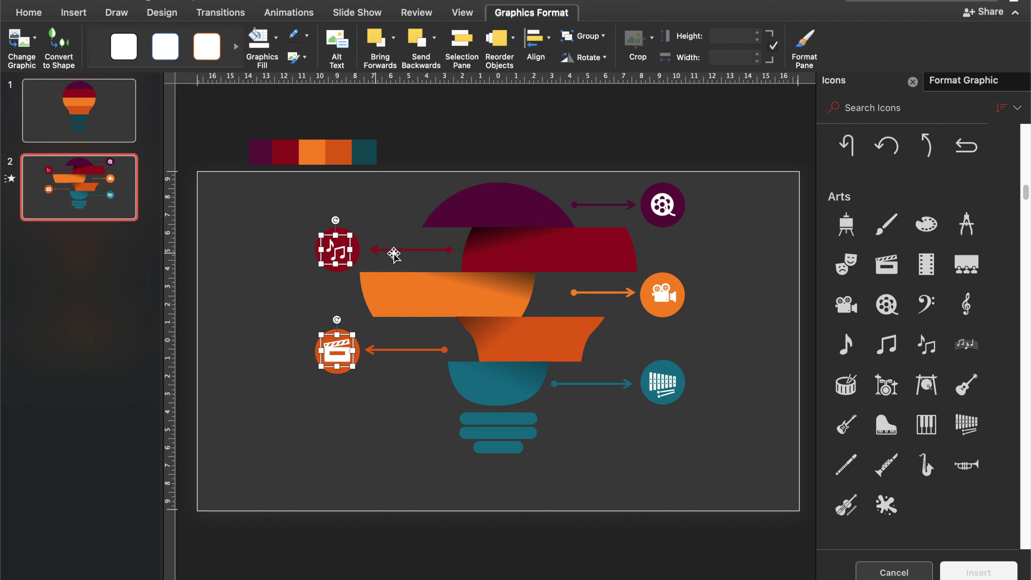
pyautogui.keyDown('shift'); pyautogui.click(662, 204); pyautogui.keyUp('shift')
pyautogui.keyDown('shift'); pyautogui.click(670, 300); pyautogui.keyUp('shift')
pyautogui.keyDown('shift'); pyautogui.click(662, 381); pyautogui.keyUp('shift')
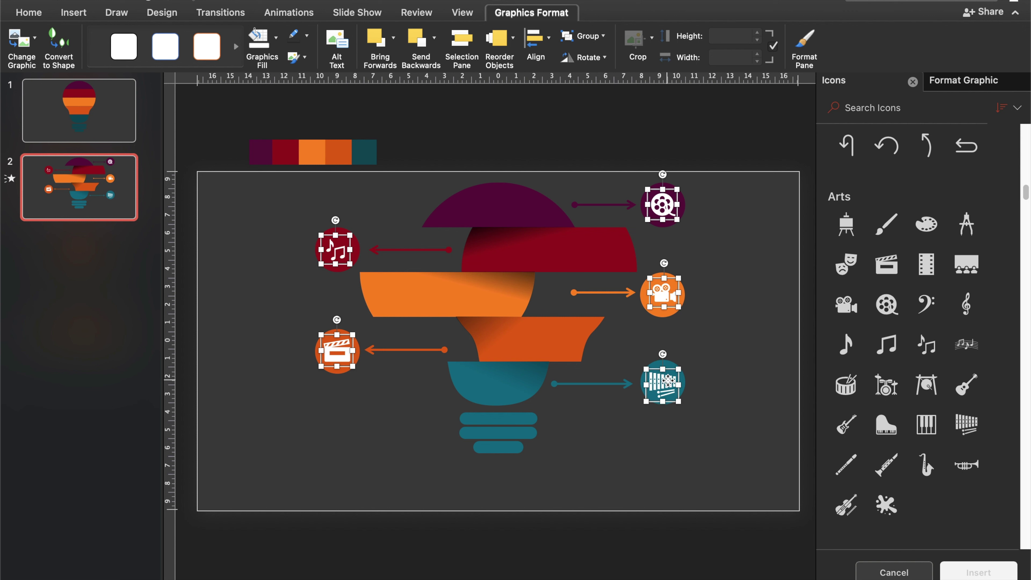
pyautogui.click(963, 84)
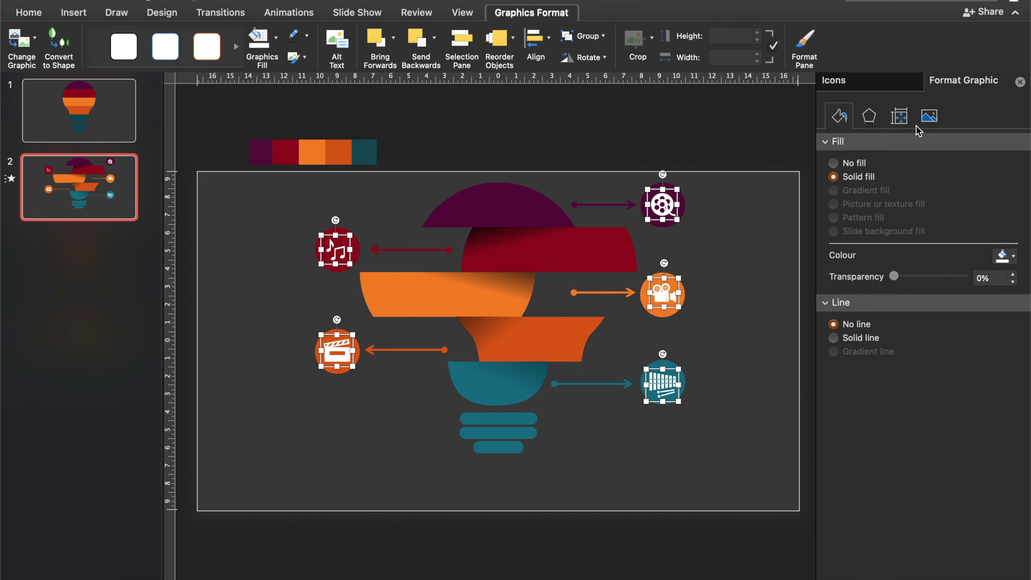
pyautogui.click(869, 118)
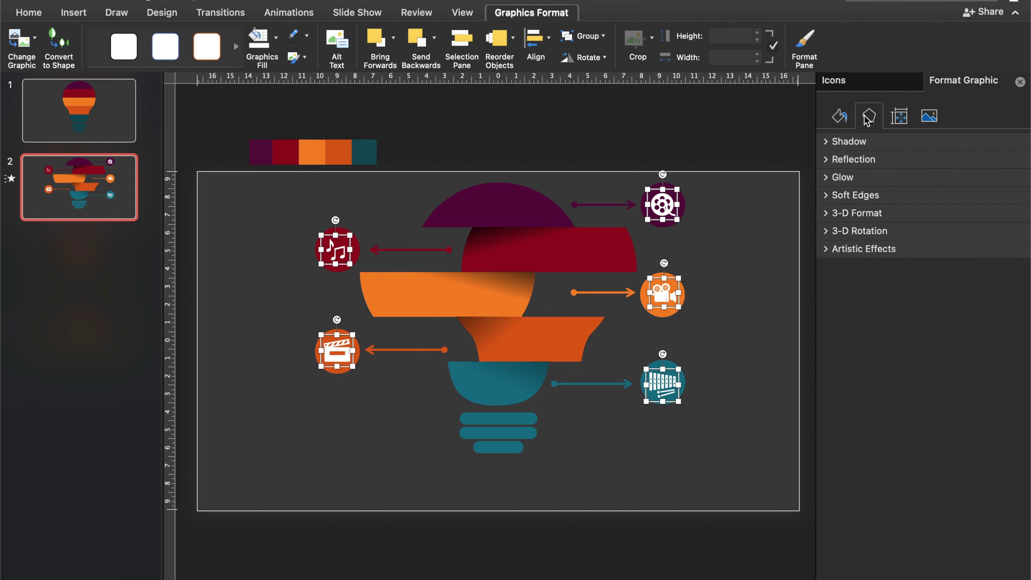
pyautogui.click(831, 142)
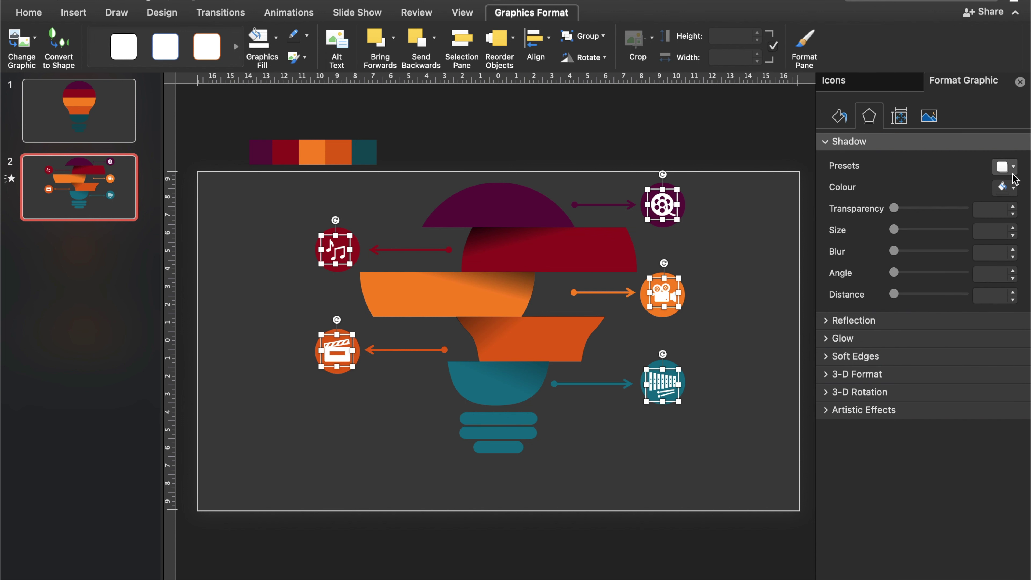
pyautogui.click(1005, 166)
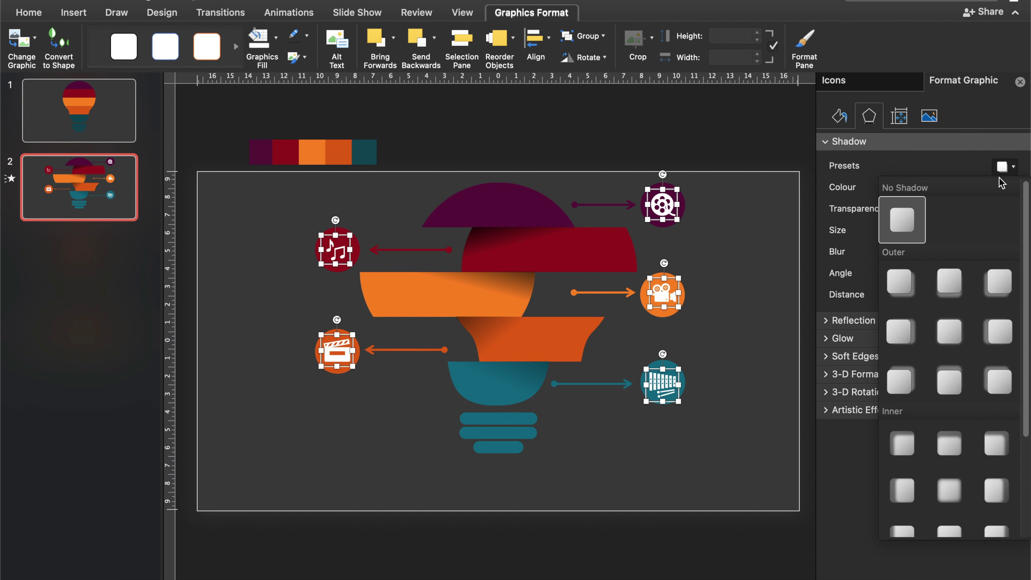
pyautogui.click(950, 340)
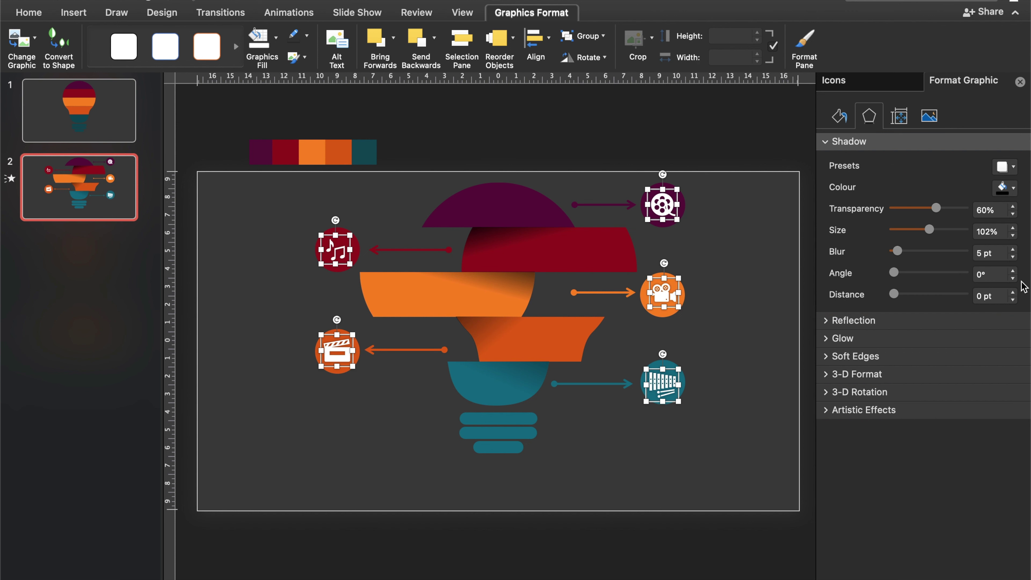
pyautogui.click(1013, 292)
pyautogui.click(731, 239)
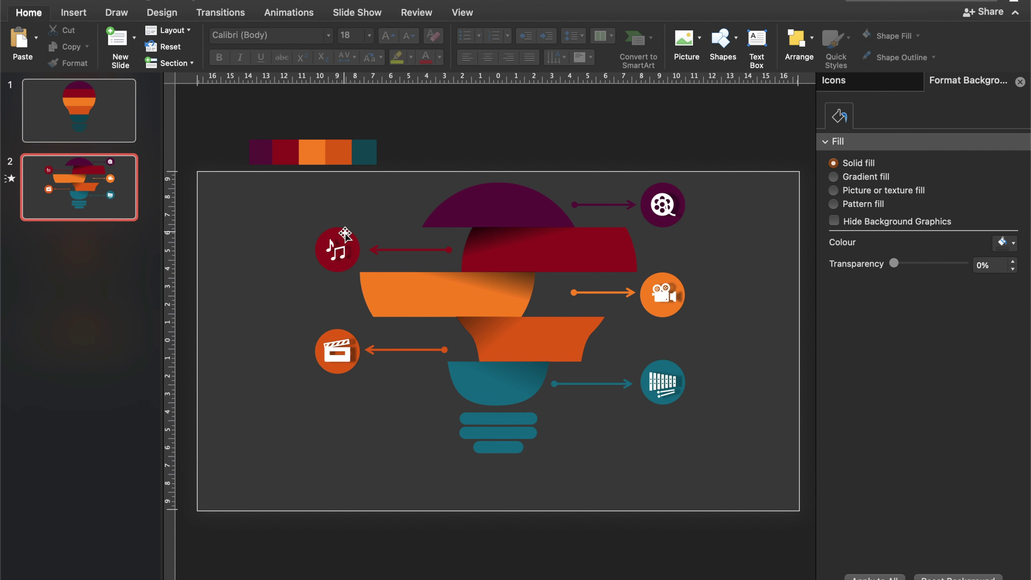
# Step: Give the five icon circles a centred outer shadow (60% transparency, 5 pt blur, 7 pt distance)
pyautogui.click(345, 233)
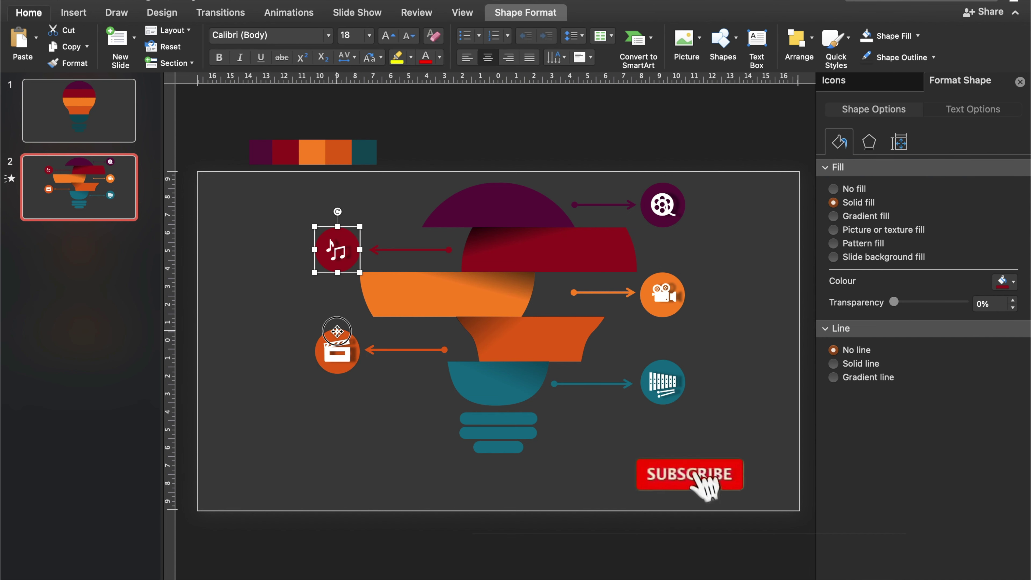
pyautogui.keyDown('shift'); pyautogui.click(337, 331); pyautogui.keyUp('shift')
pyautogui.keyDown('shift'); pyautogui.click(662, 294); pyautogui.keyUp('shift')
pyautogui.keyDown('shift'); pyautogui.click(669, 191); pyautogui.keyUp('shift')
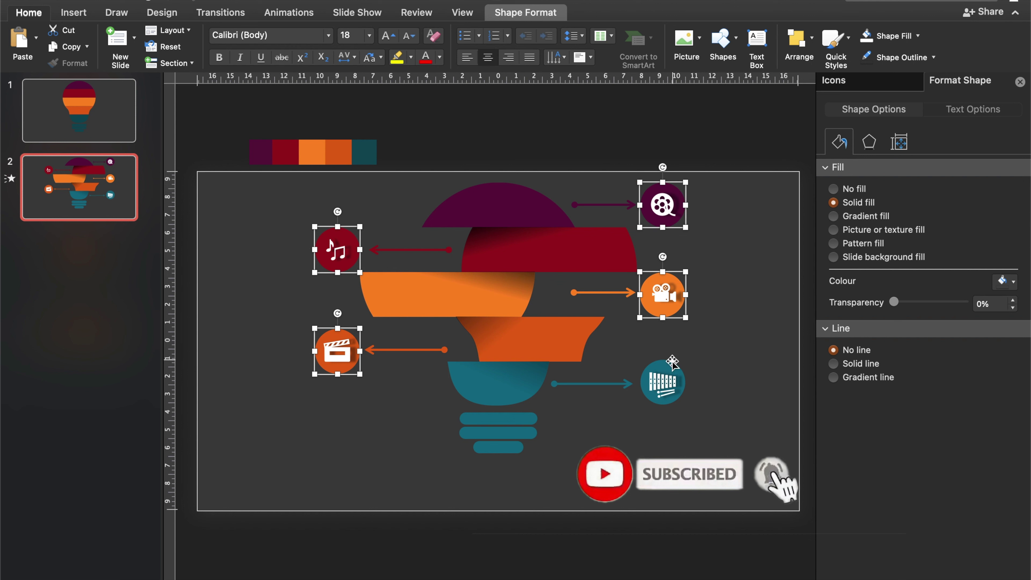
pyautogui.keyDown('shift'); pyautogui.click(672, 362); pyautogui.keyUp('shift')
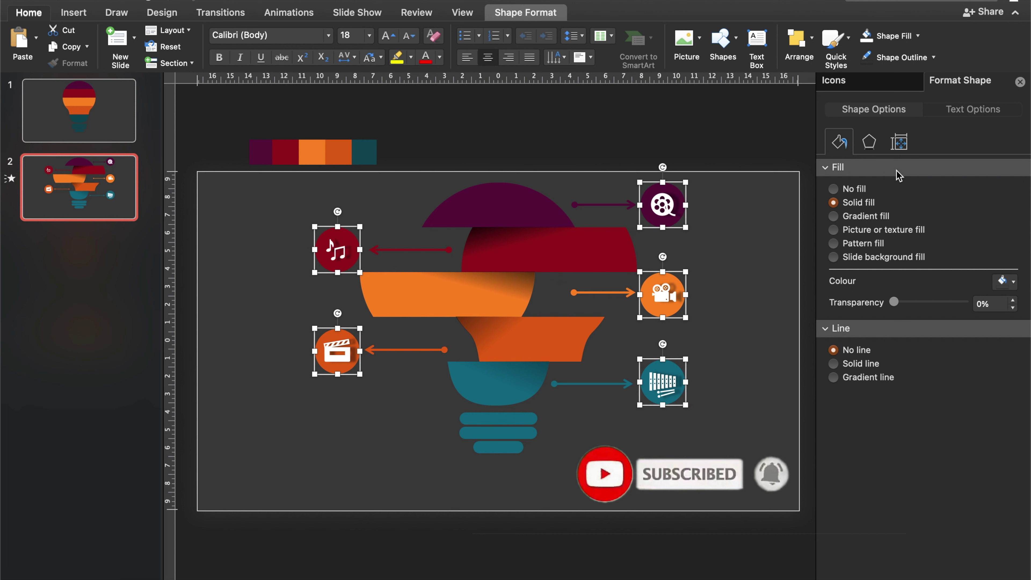
pyautogui.click(870, 147)
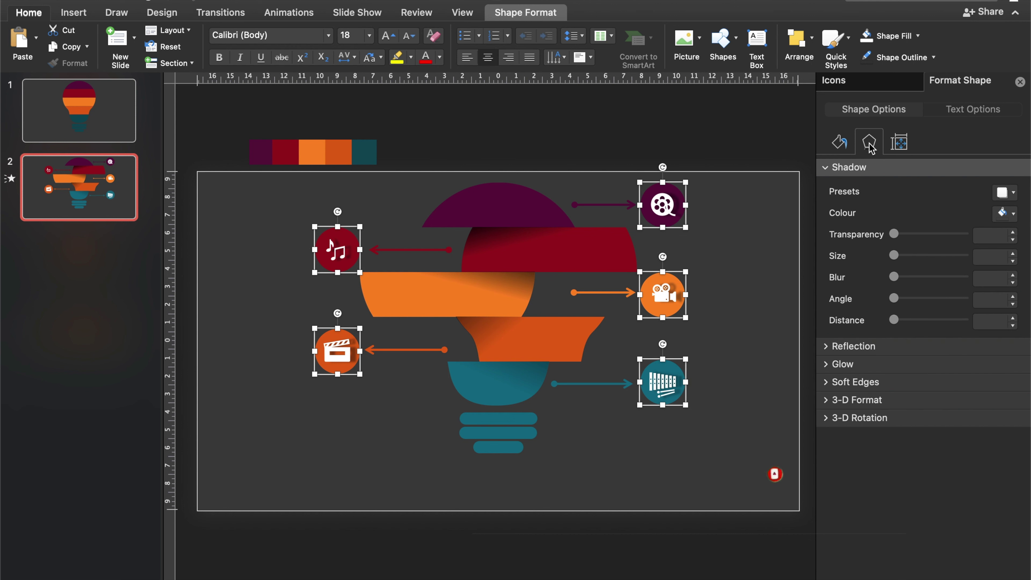
pyautogui.click(1009, 195)
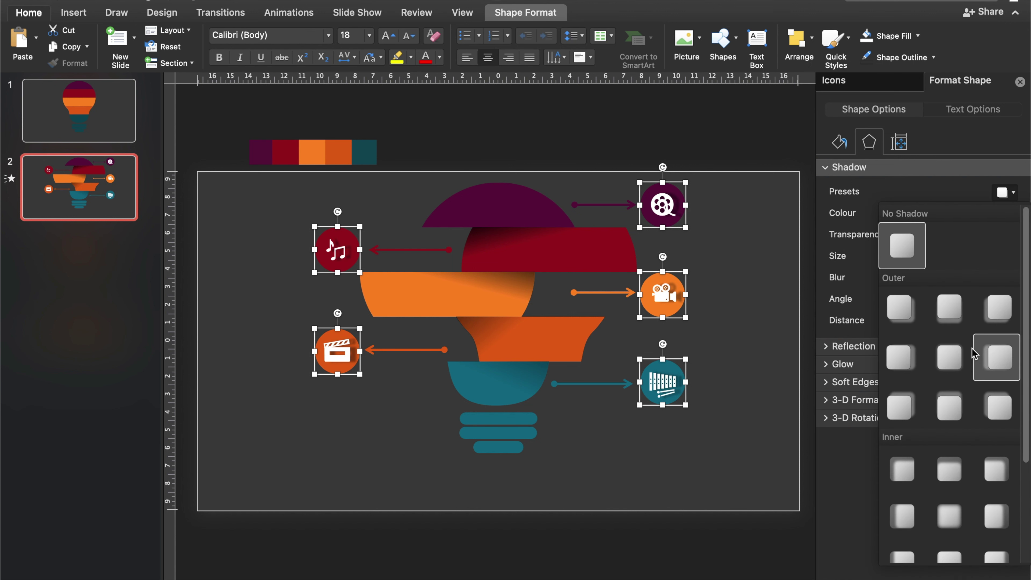
pyautogui.click(950, 360)
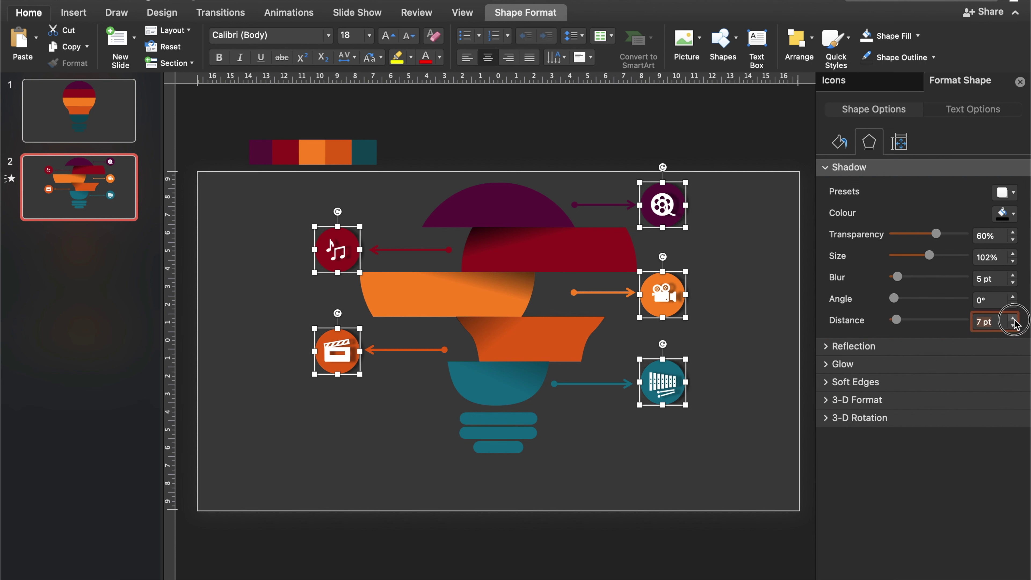
pyautogui.click(718, 364)
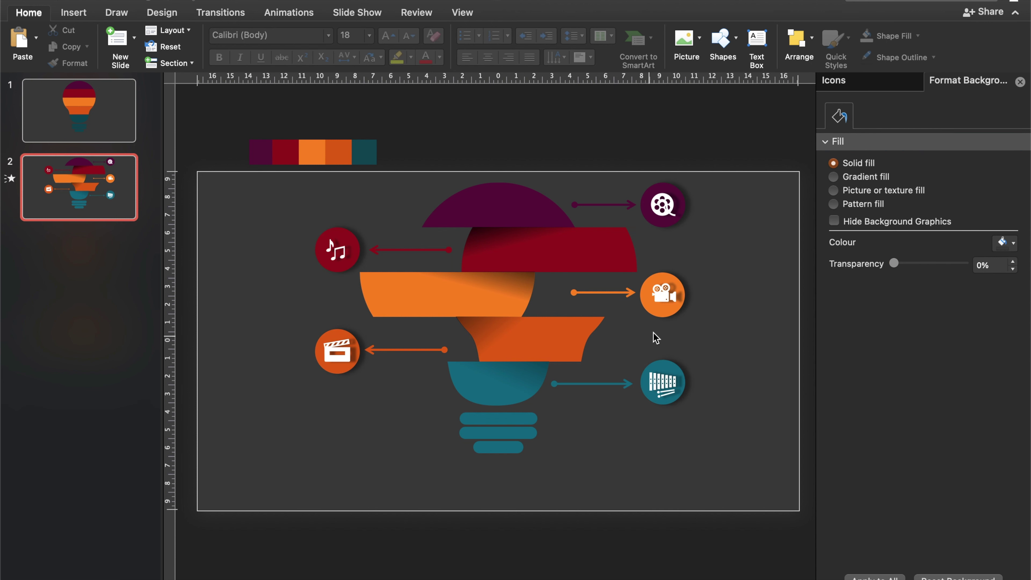
pyautogui.click(757, 41)
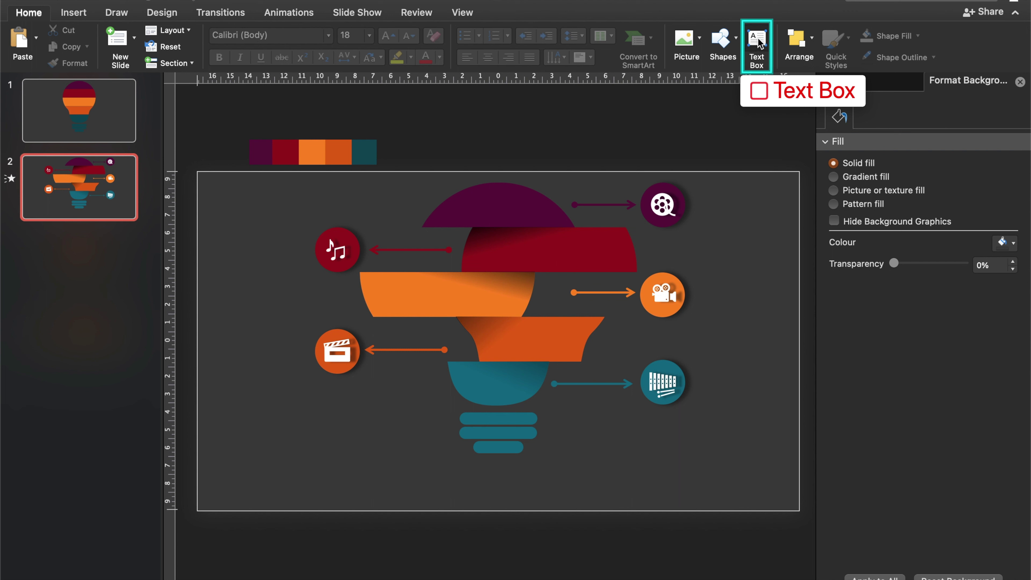
# Step: Add a white Copperplate Gothic 'Title here' text box to the right of the film icon
pyautogui.moveTo(706, 205); pyautogui.dragTo(778, 232)
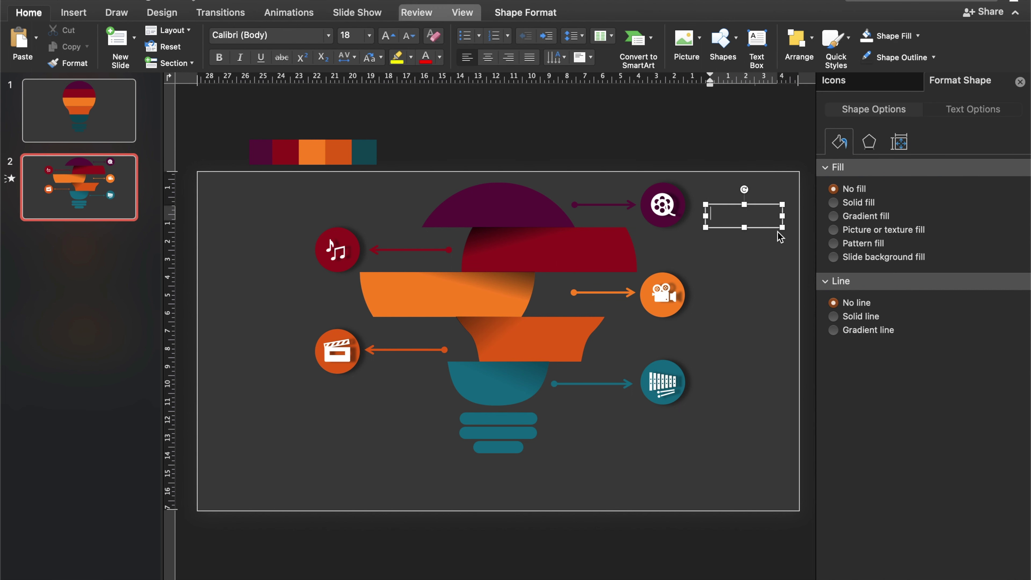
pyautogui.write('Title here')
pyautogui.press('Escape')
pyautogui.click(29, 12)
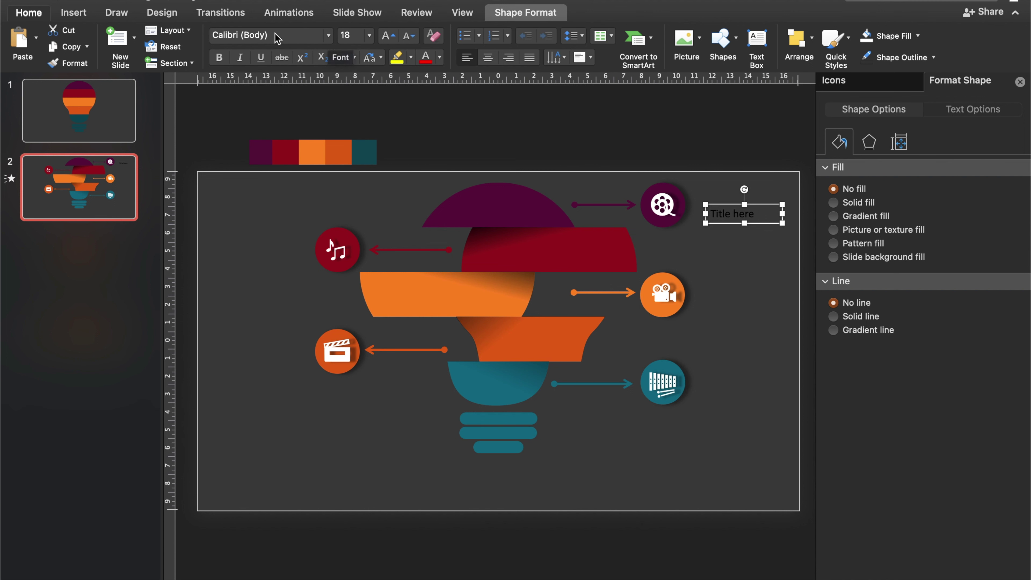
pyautogui.click(327, 36)
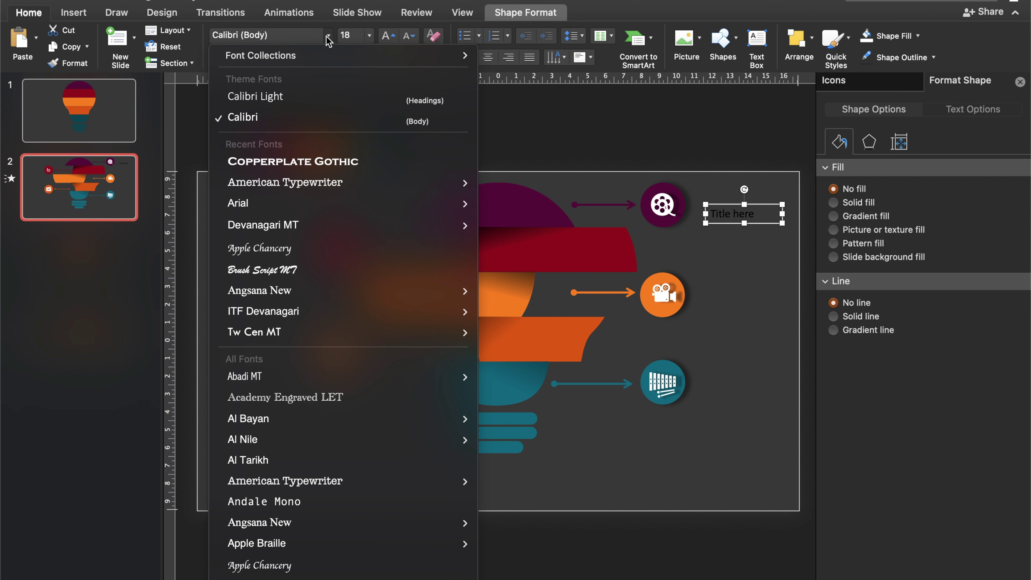
pyautogui.click(292, 162)
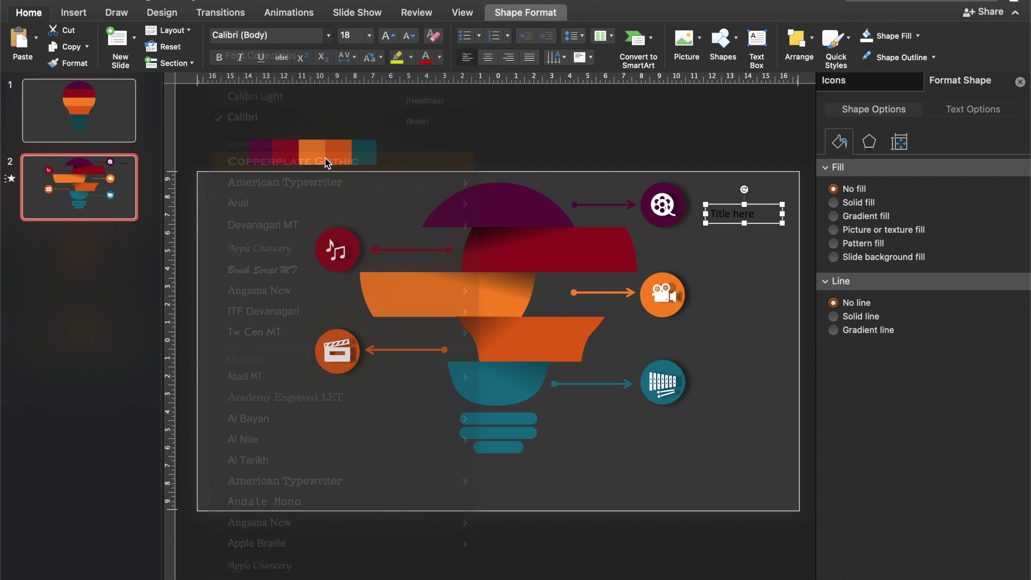
pyautogui.click(439, 59)
pyautogui.click(427, 92)
pyautogui.moveTo(736, 222); pyautogui.dragTo(728, 200)
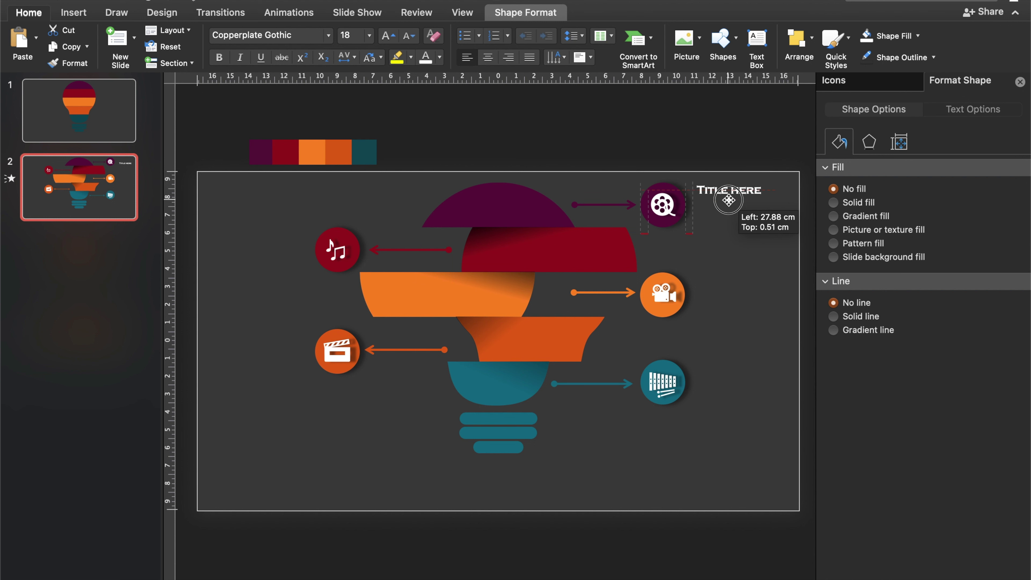
pyautogui.moveTo(728, 200); pyautogui.dragTo(729, 201)
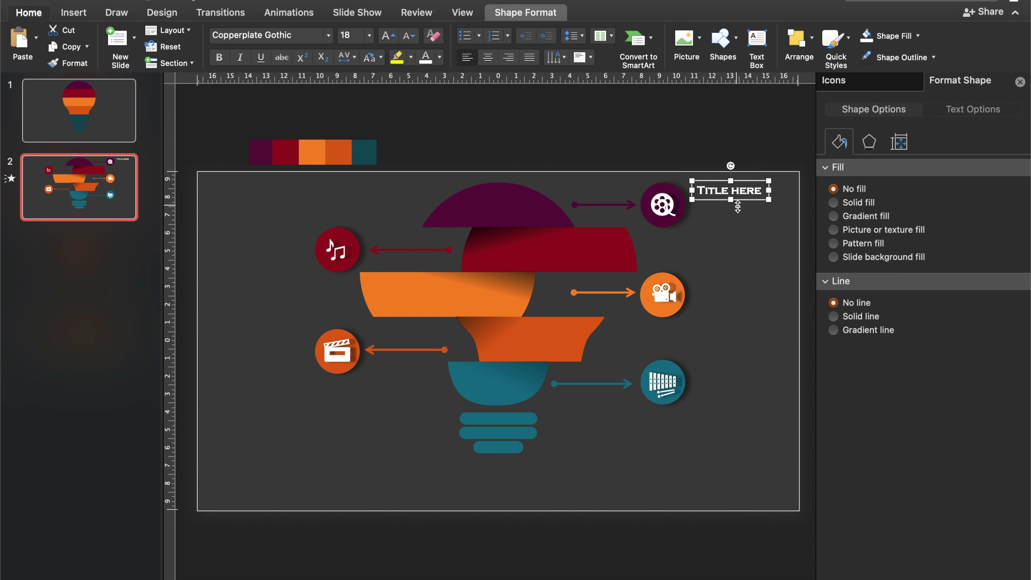
# Step: Draw a text box below the title and fill it with =lorem(1) placeholder text
pyautogui.click(756, 45)
pyautogui.moveTo(692, 219); pyautogui.dragTo(782, 249)
pyautogui.write('=lorem(1)')
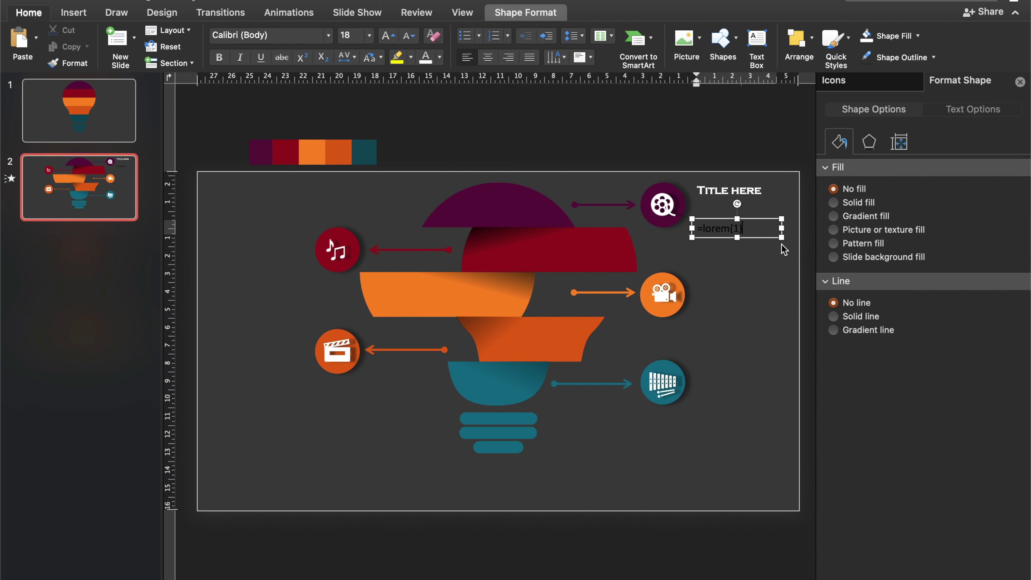
pyautogui.press('Return')
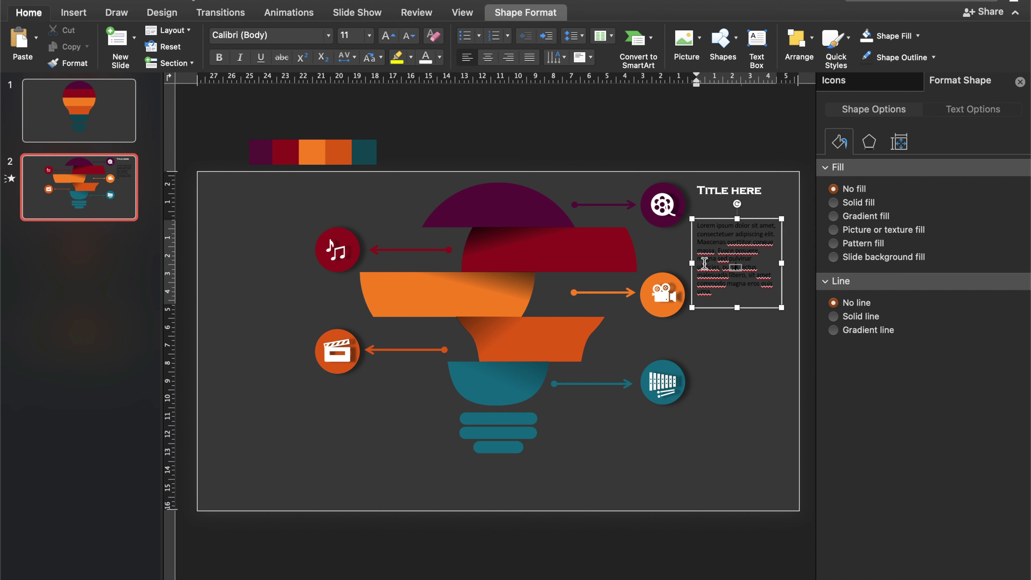
# Step: Trim the lorem paragraph to three lines, colour it light and move it up under the title
pyautogui.moveTo(698, 249); pyautogui.dragTo(770, 289)
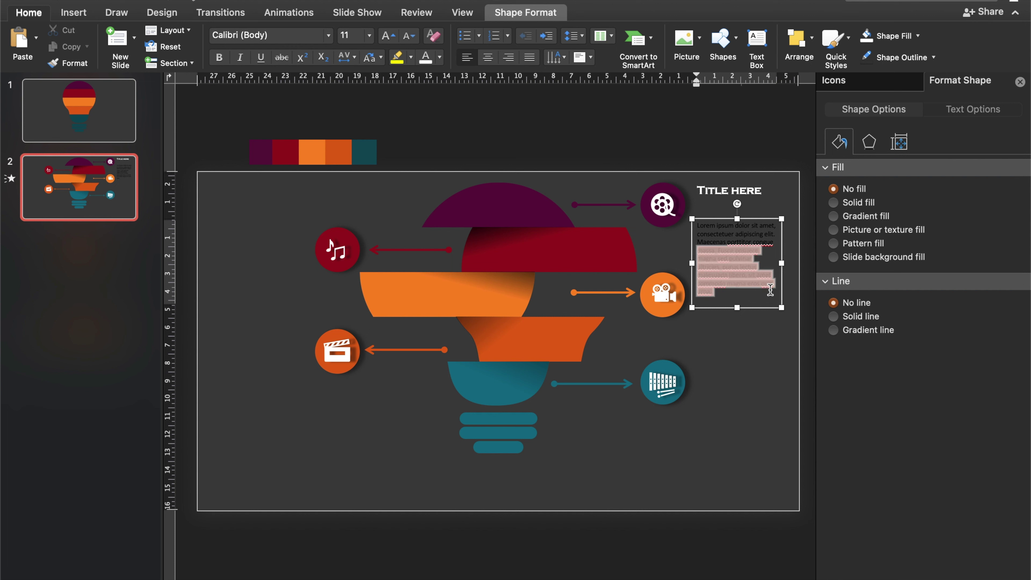
pyautogui.press('BackSpace')
pyautogui.click(440, 58)
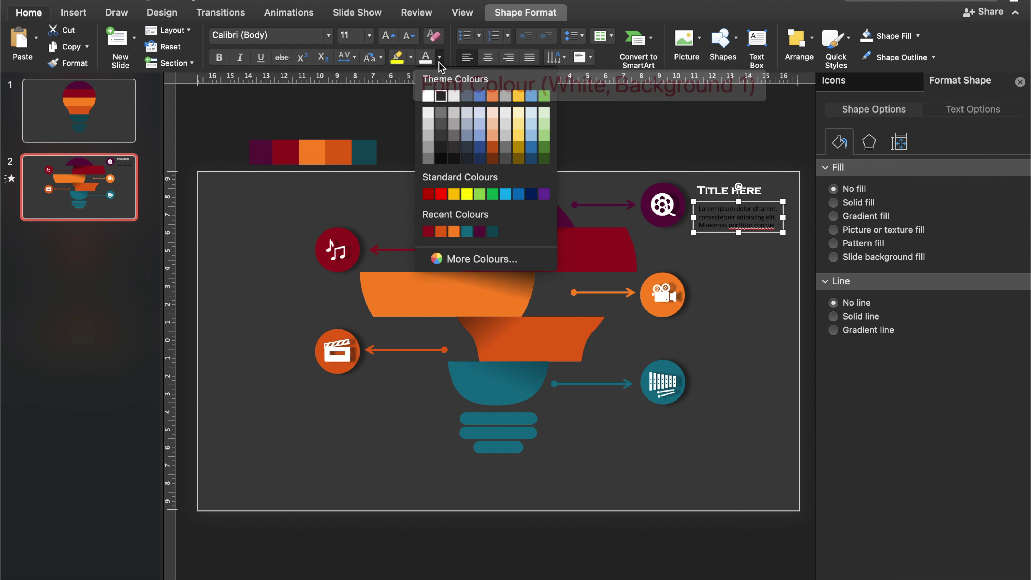
pyautogui.click(429, 130)
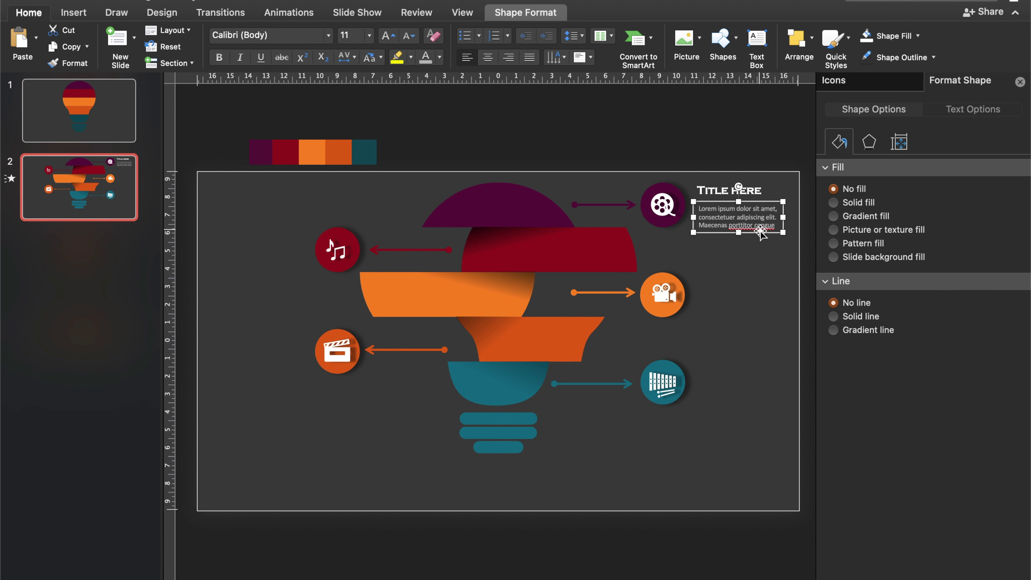
pyautogui.press('Escape')
pyautogui.click(748, 217)
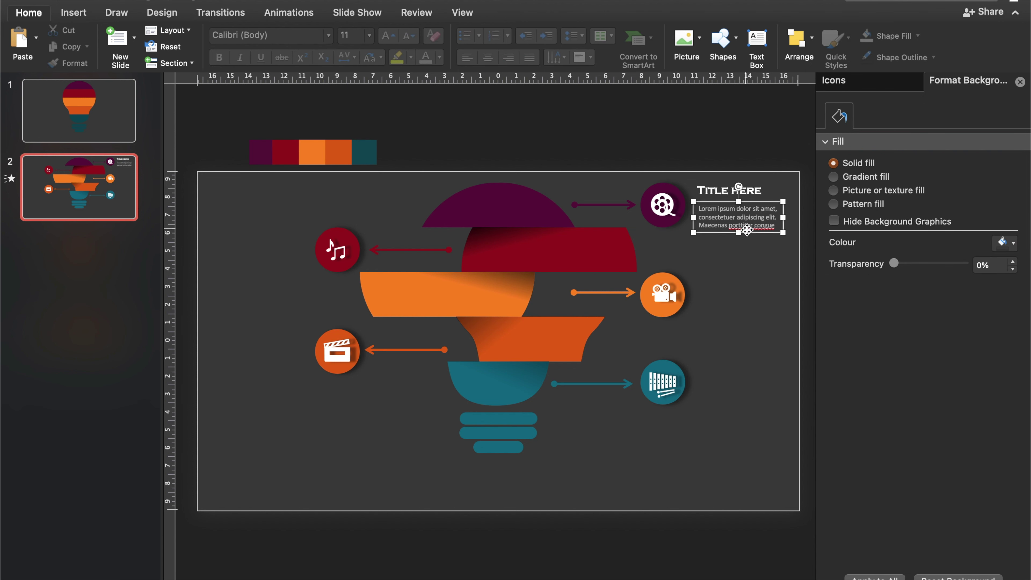
pyautogui.moveTo(747, 230); pyautogui.dragTo(747, 225)
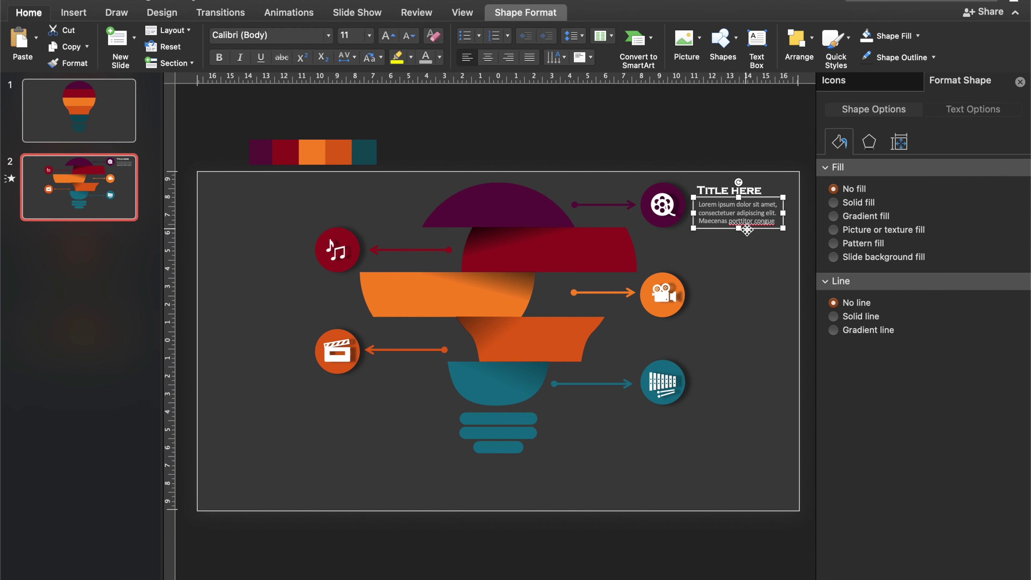
pyautogui.click(767, 179)
# Step: Left-align the title and paragraph boxes and group them into one label
pyautogui.click(749, 191)
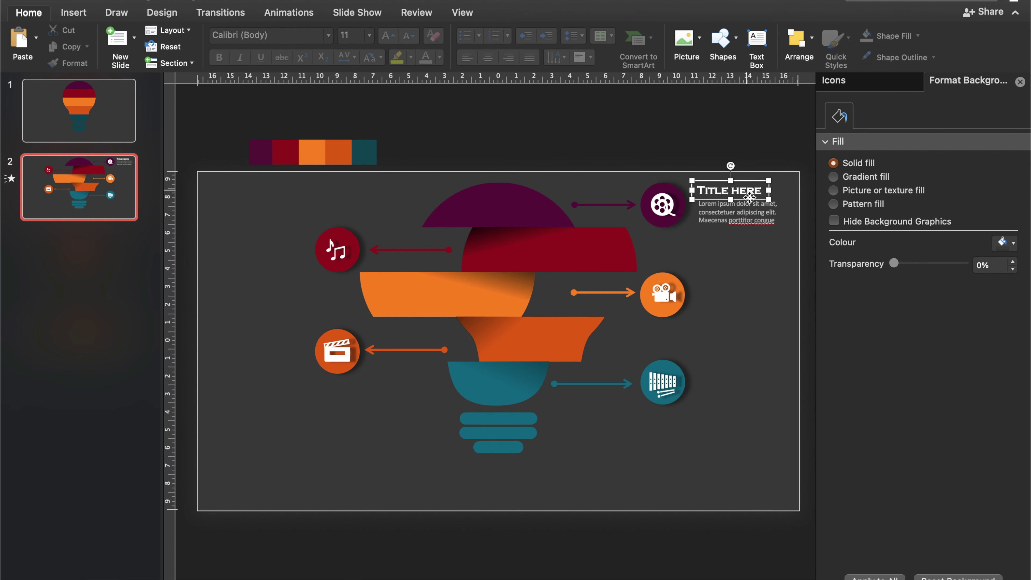
pyautogui.keyDown('shift'); pyautogui.click(753, 223); pyautogui.keyUp('shift')
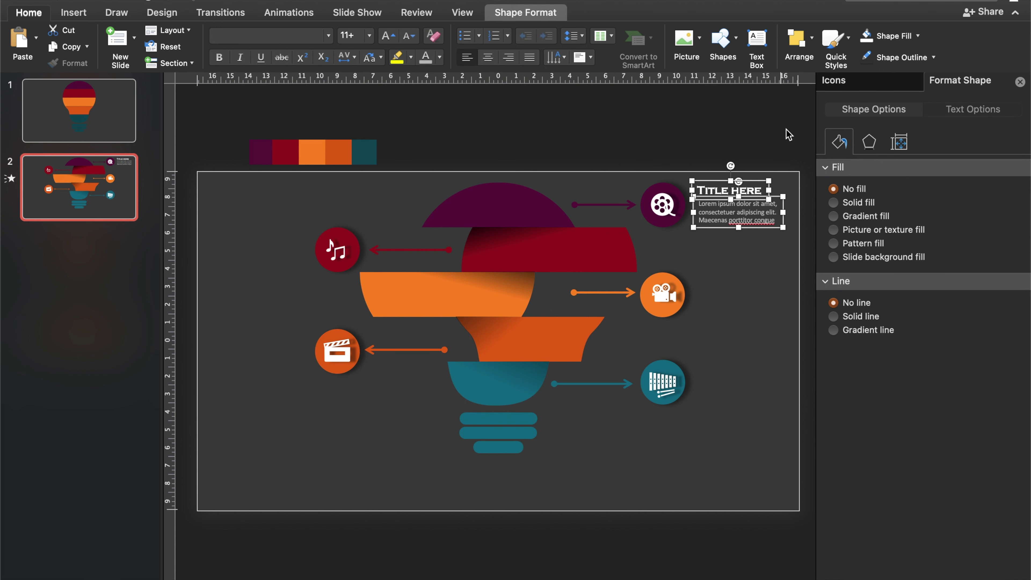
pyautogui.click(527, 13)
pyautogui.click(807, 40)
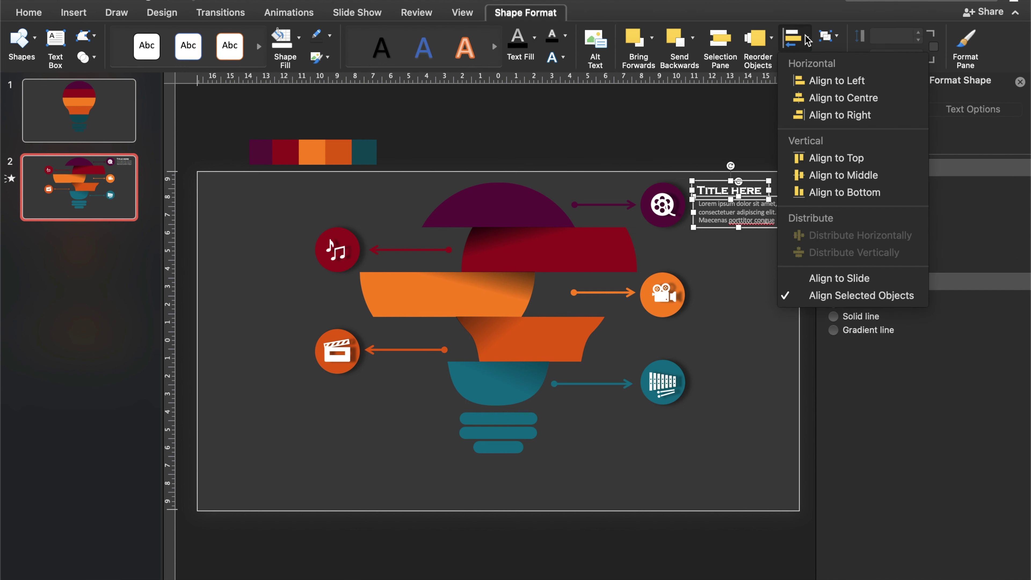
pyautogui.click(808, 83)
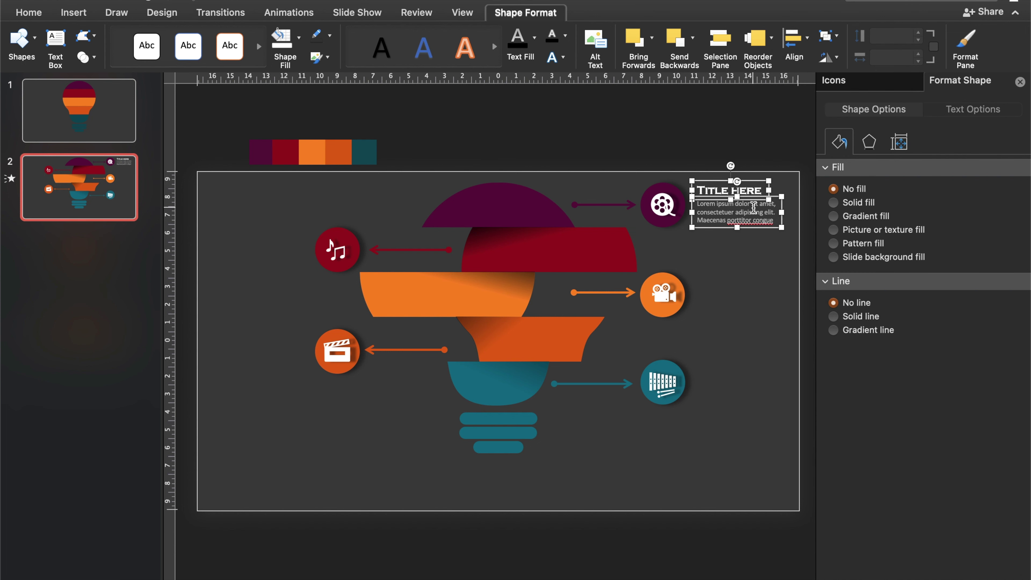
pyautogui.rightClick(751, 198)
pyautogui.moveTo(775, 262)
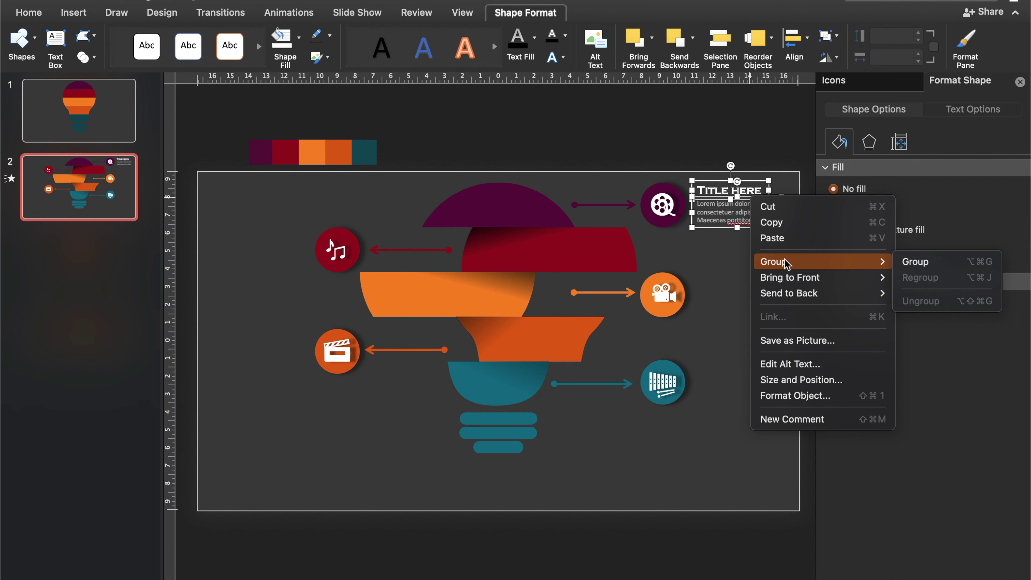
pyautogui.click(915, 261)
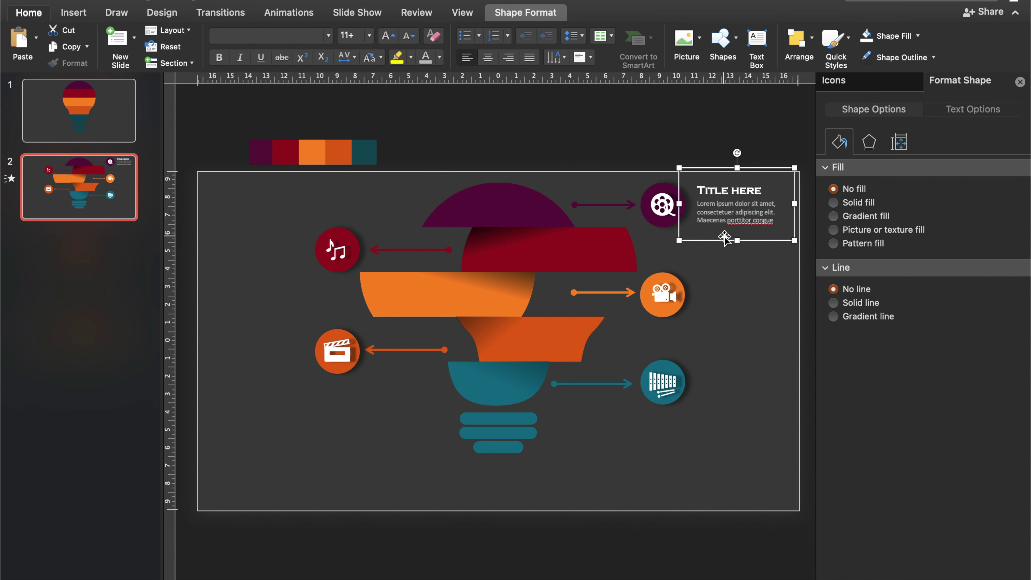
# Step: Place label copies beside the other icons and ungroup the two left-side labels
pyautogui.moveTo(725, 237)
pyautogui.mouseDown()
pyautogui.moveTo(734, 426)
pyautogui.moveTo(260, 392)
pyautogui.moveTo(264, 281)
pyautogui.mouseUp()
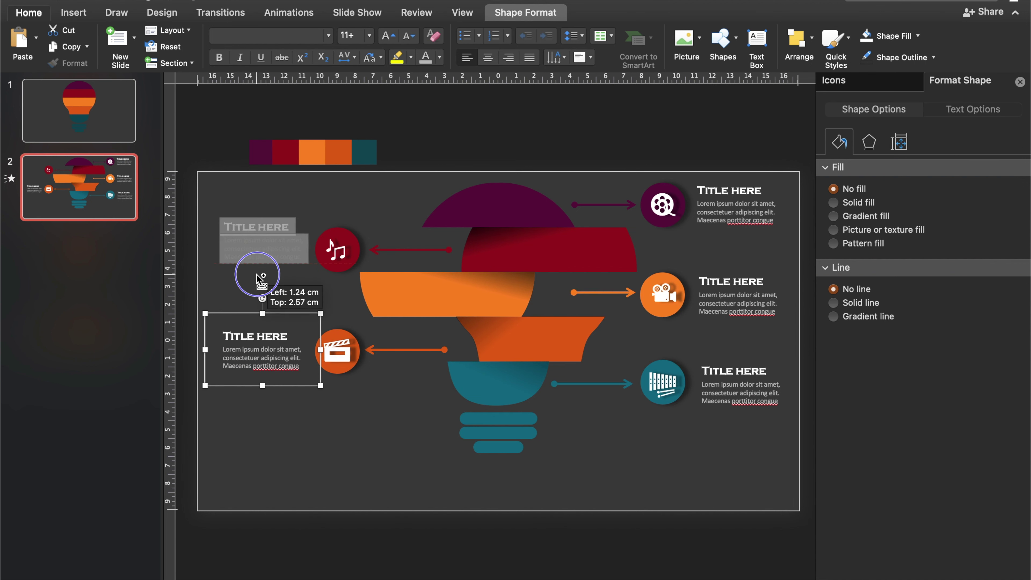
pyautogui.keyDown('shift'); pyautogui.click(268, 345); pyautogui.keyUp('shift')
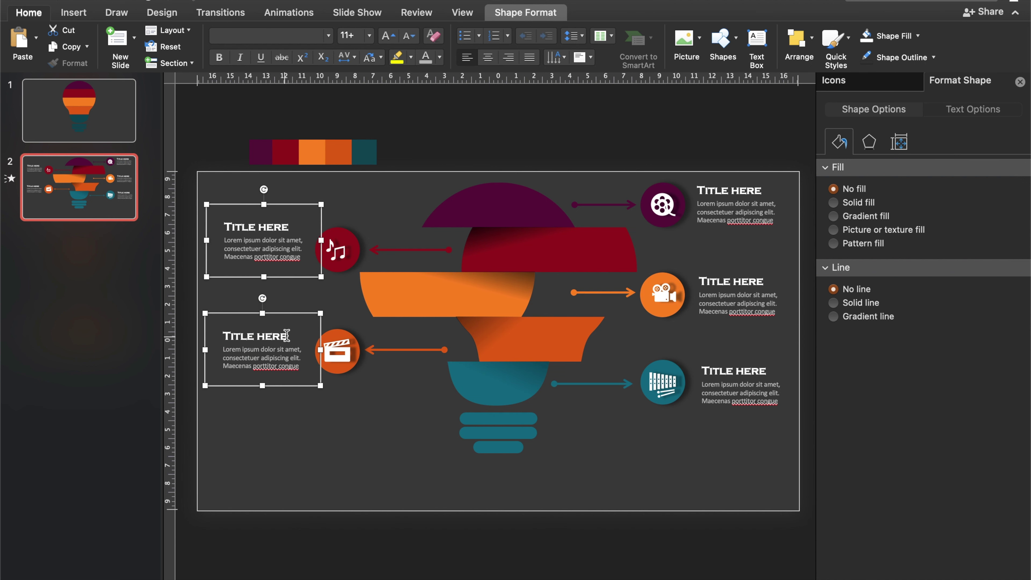
pyautogui.rightClick(264, 313)
pyautogui.rightClick(316, 276)
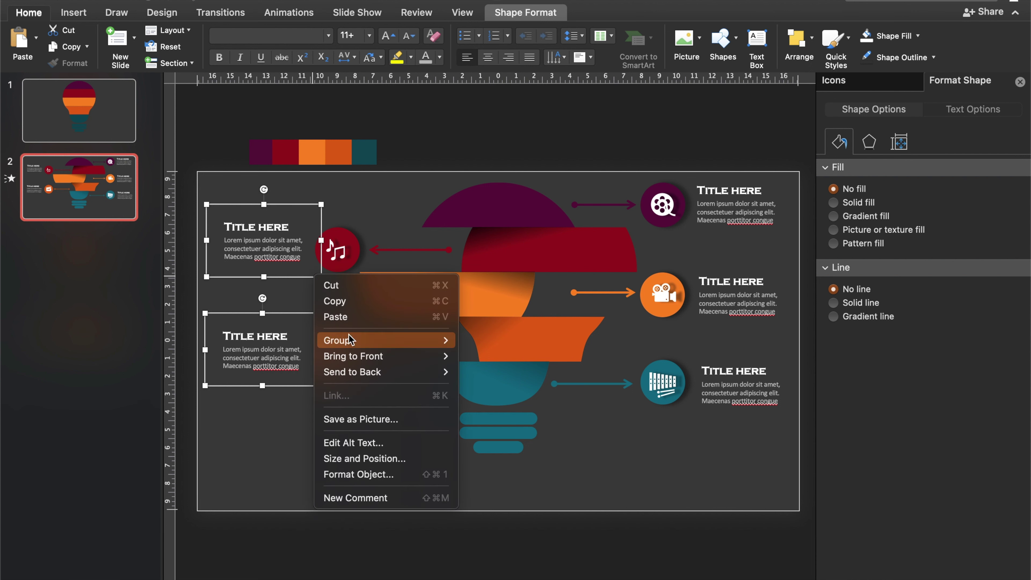
pyautogui.moveTo(337, 340)
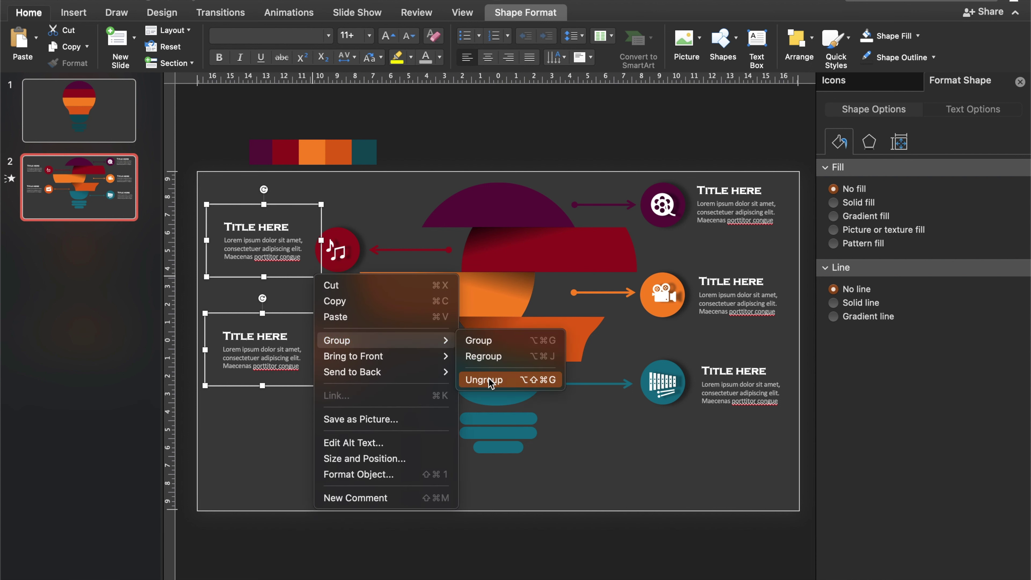
pyautogui.click(491, 383)
# Step: Right-align the two left-side labels' text boxes toward the red and orange circles
pyautogui.click(529, 15)
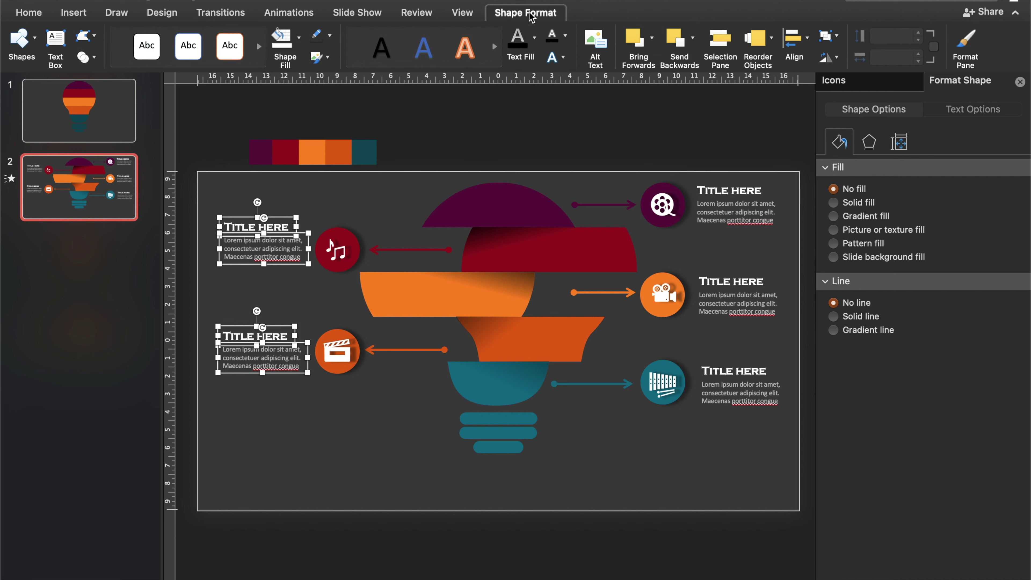
pyautogui.click(794, 36)
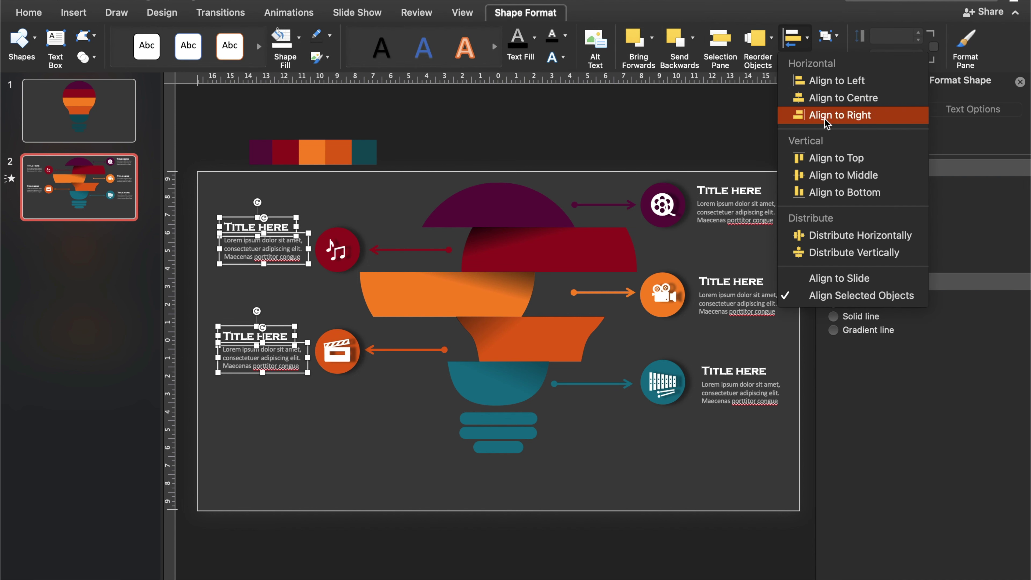
pyautogui.click(839, 114)
pyautogui.moveTo(215, 199); pyautogui.dragTo(313, 280)
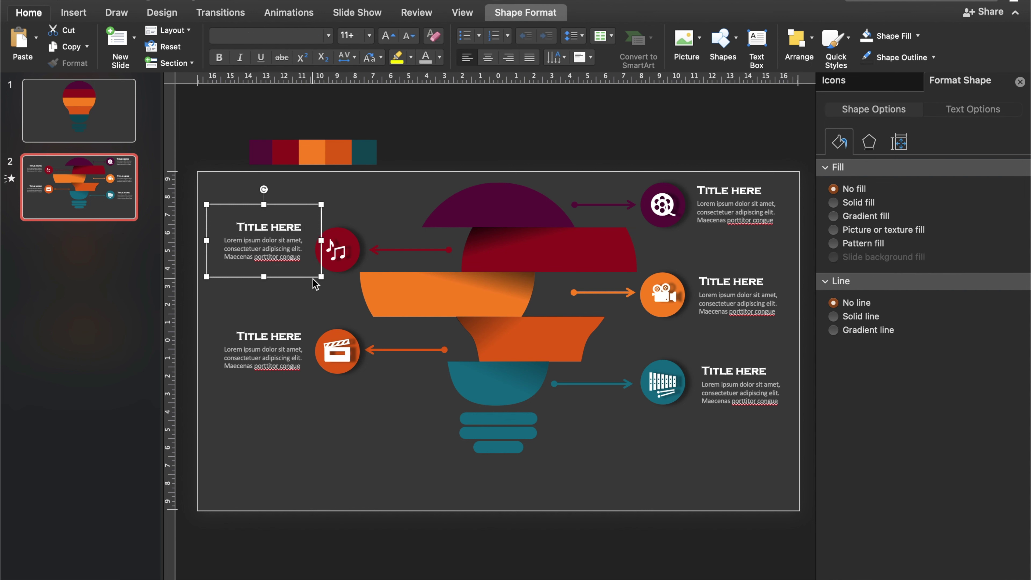
pyautogui.moveTo(210, 300); pyautogui.dragTo(311, 396)
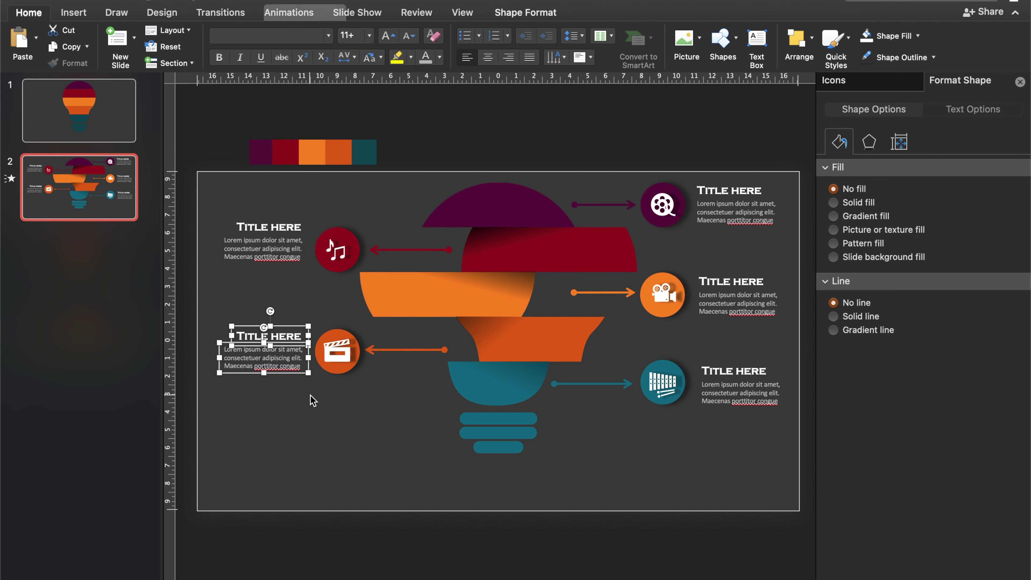
pyautogui.click(404, 389)
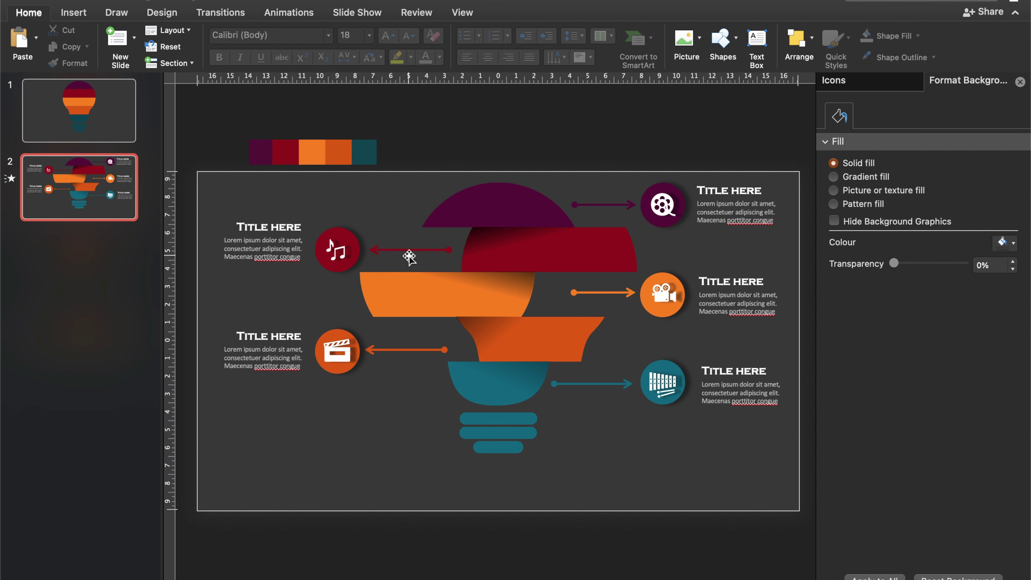
# Step: Copy the five icon circles and their arrows from slide 2 and paste them onto slide 1
pyautogui.click(360, 259)
pyautogui.keyDown('shift'); pyautogui.click(344, 337); pyautogui.keyUp('shift')
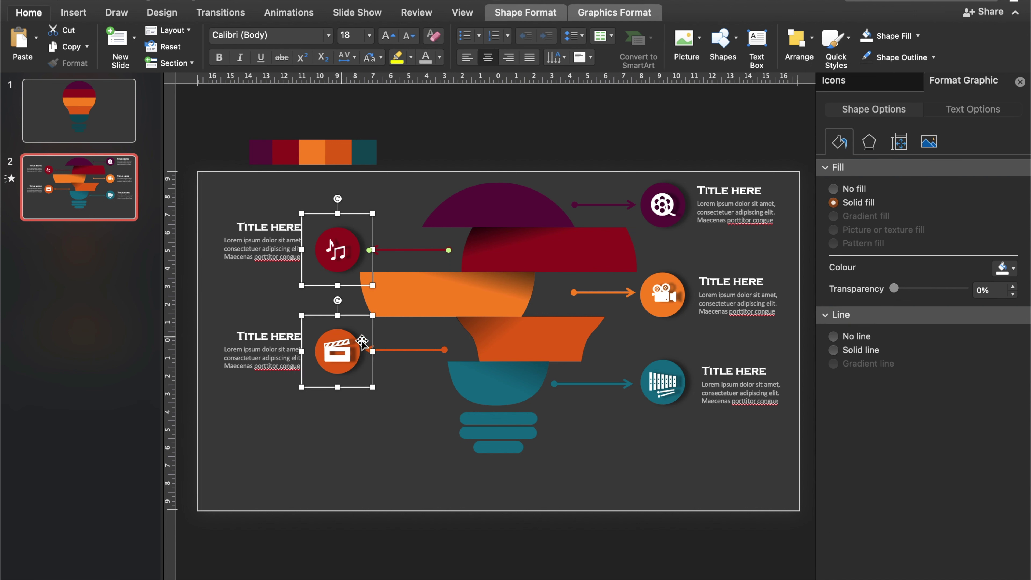
pyautogui.keyDown('shift'); pyautogui.click(661, 308); pyautogui.keyUp('shift')
pyautogui.keyDown('shift'); pyautogui.click(661, 369); pyautogui.keyUp('shift')
pyautogui.keyDown('shift'); pyautogui.click(661, 220); pyautogui.keyUp('shift')
pyautogui.keyDown('shift'); pyautogui.click(603, 205); pyautogui.keyUp('shift')
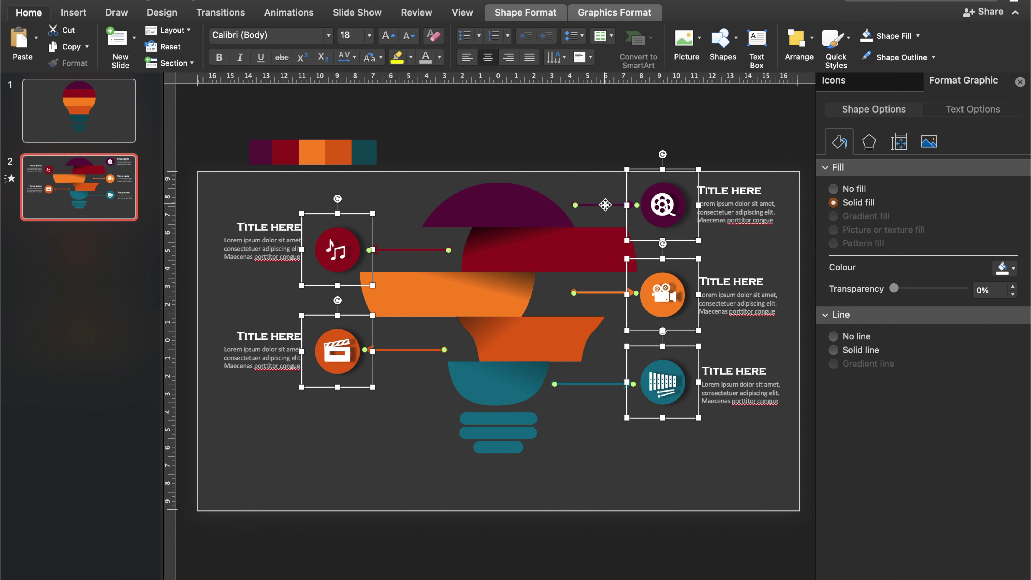
pyautogui.hotkey('ctrl', 'c')
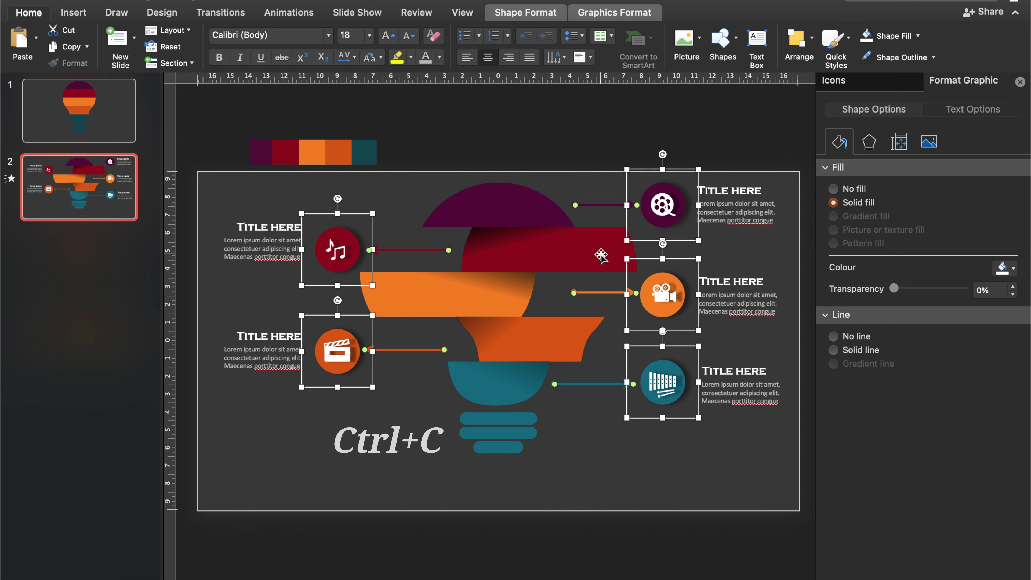
pyautogui.click(116, 120)
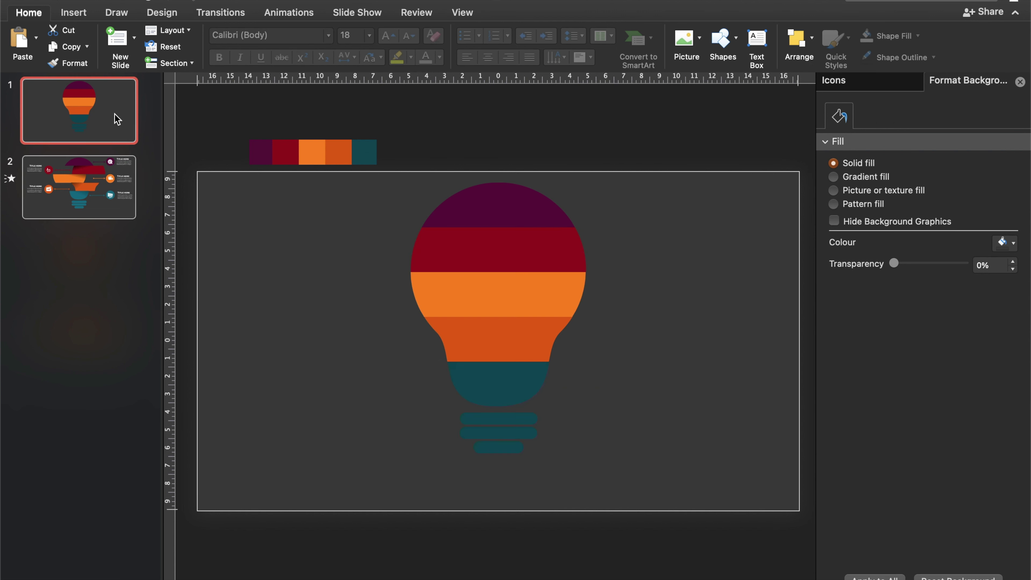
pyautogui.hotkey('ctrl', 'v')
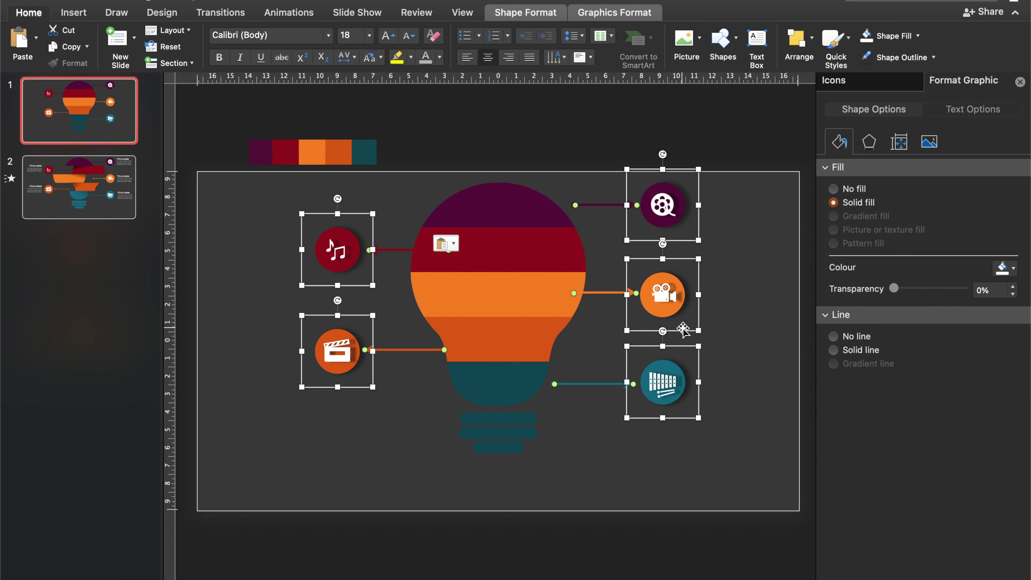
# Step: Send the pasted icons behind the bulb and tuck the film-reel and music-note icons with arrows inside it
pyautogui.rightClick(684, 330)
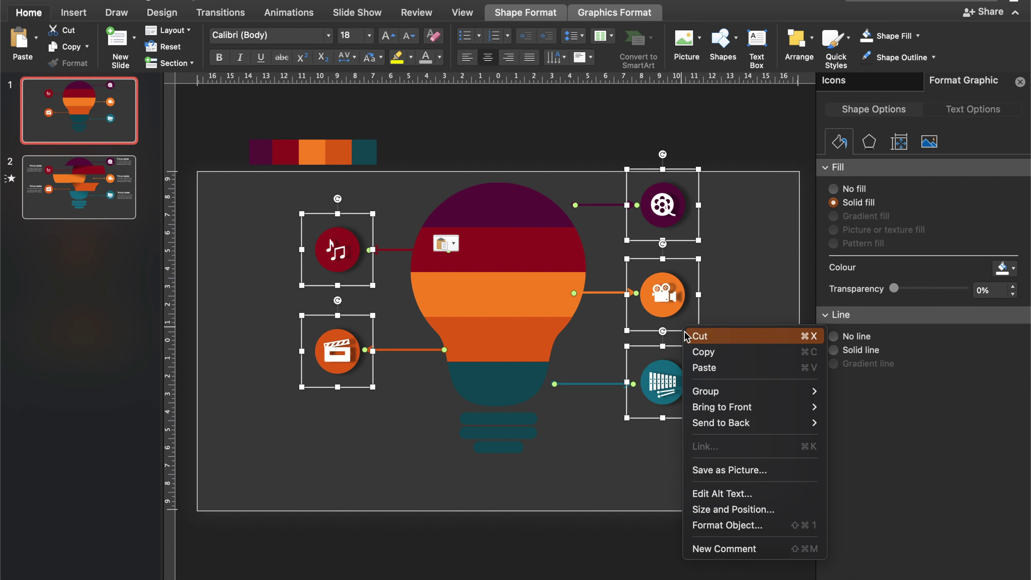
pyautogui.moveTo(722, 423)
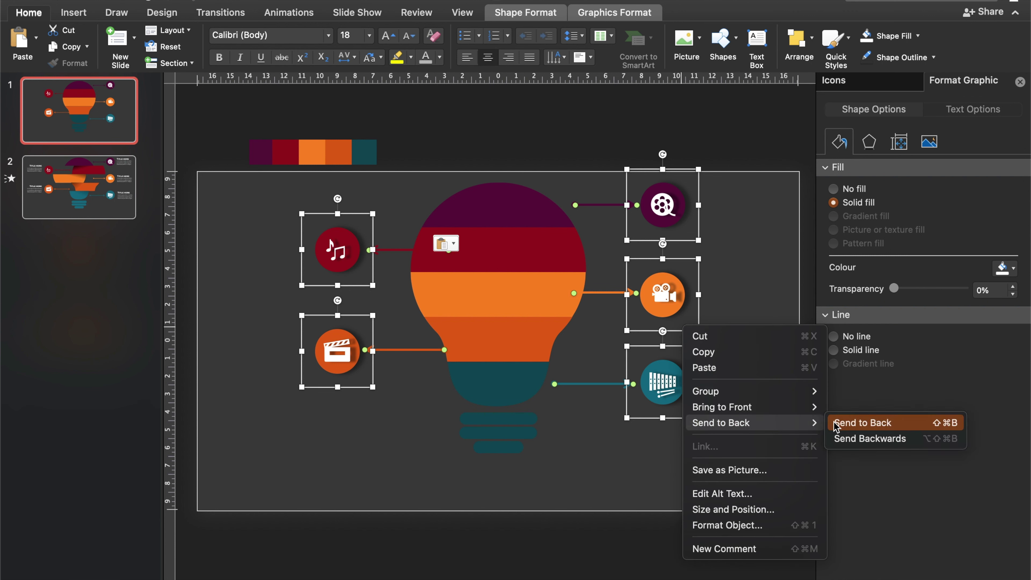
pyautogui.click(849, 422)
pyautogui.click(633, 226)
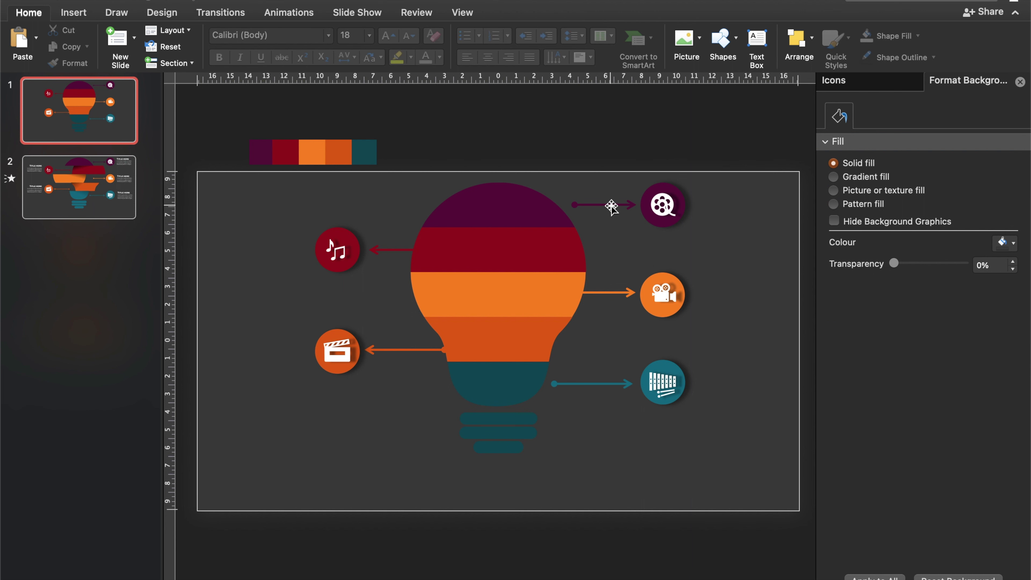
pyautogui.keyDown('shift'); pyautogui.click(665, 208); pyautogui.keyUp('shift')
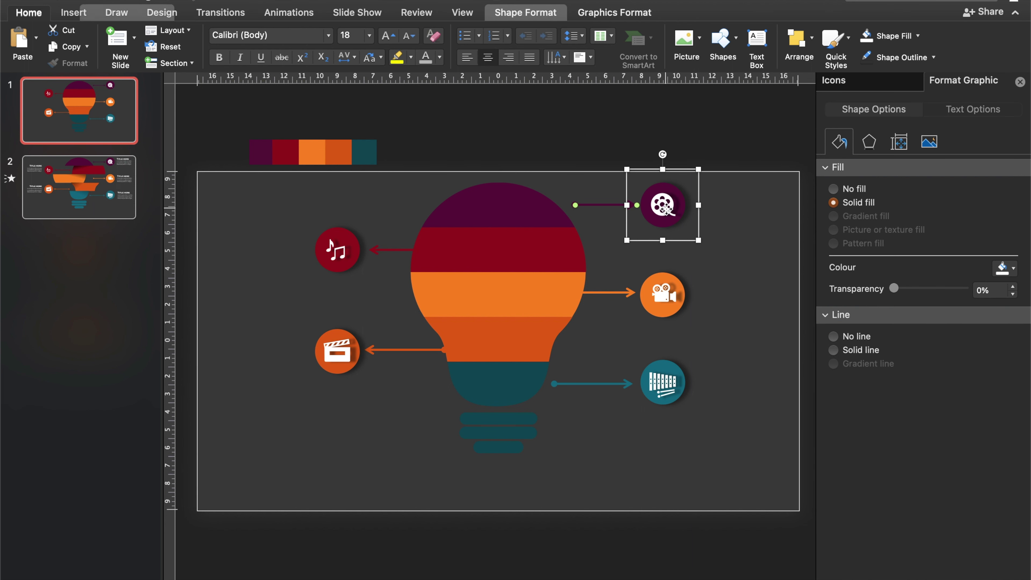
pyautogui.moveTo(665, 208); pyautogui.dragTo(505, 218)
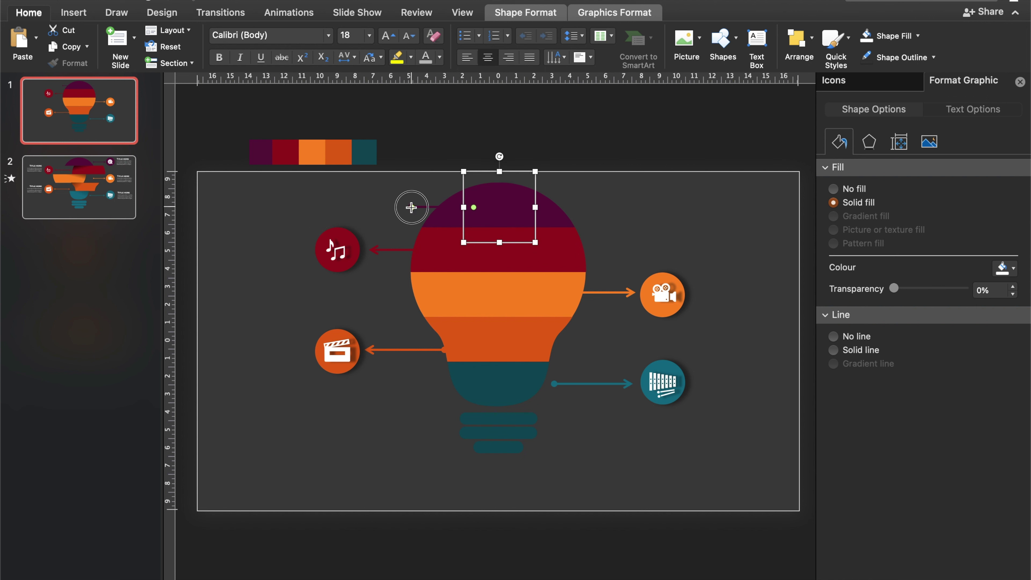
pyautogui.click(415, 209)
pyautogui.moveTo(414, 207); pyautogui.dragTo(446, 207)
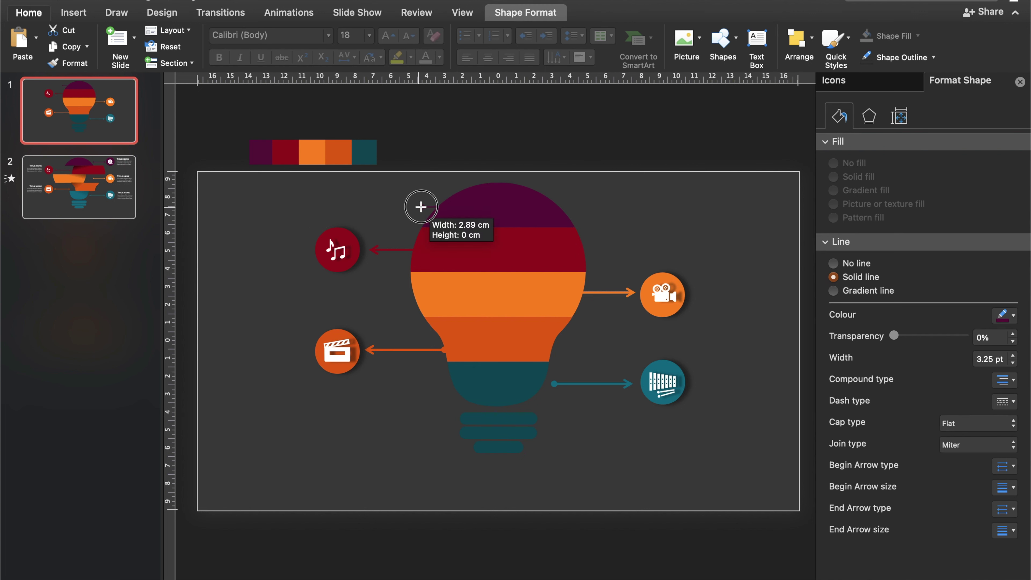
pyautogui.moveTo(445, 206); pyautogui.dragTo(448, 207)
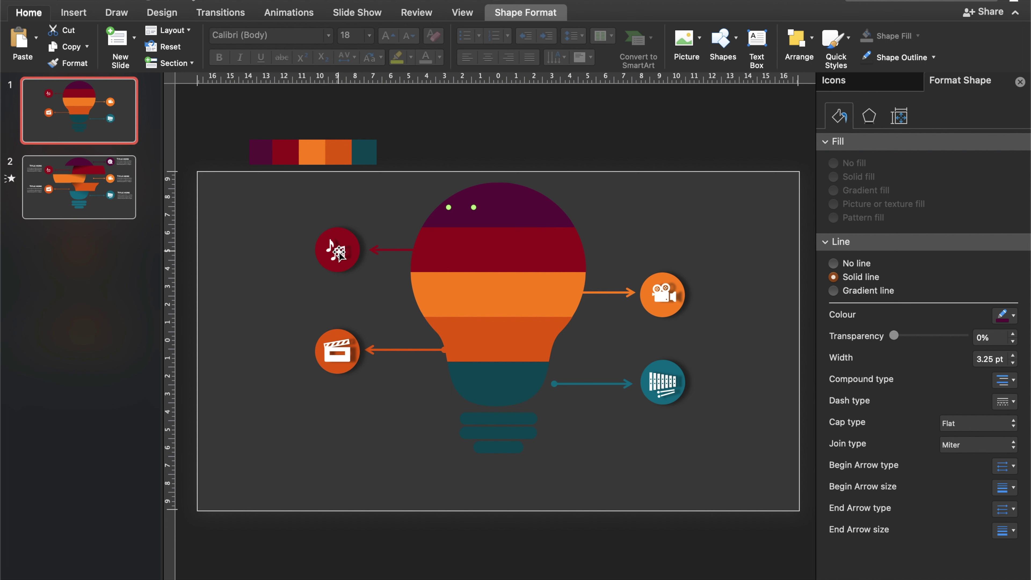
pyautogui.click(339, 253)
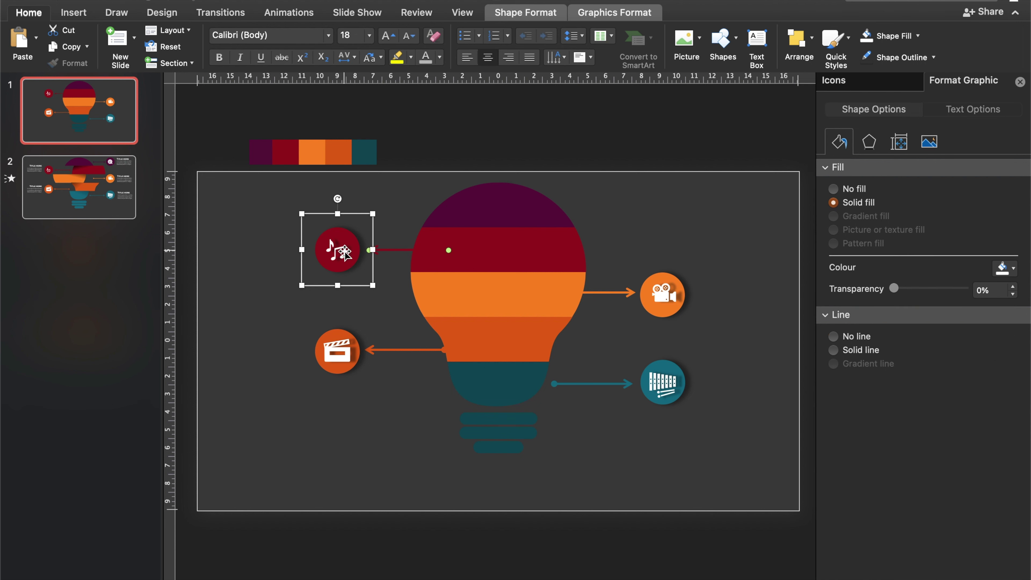
pyautogui.moveTo(345, 252)
pyautogui.mouseDown()
pyautogui.moveTo(664, 299)
pyautogui.moveTo(338, 350)
pyautogui.moveTo(575, 350)
pyautogui.moveTo(589, 384)
pyautogui.moveTo(457, 393)
pyautogui.mouseUp()
# Step: Move the teal circular icon onto the bulb so it hides behind the bulb base
pyautogui.click(577, 352)
pyautogui.click(577, 351)
pyautogui.click(457, 393)
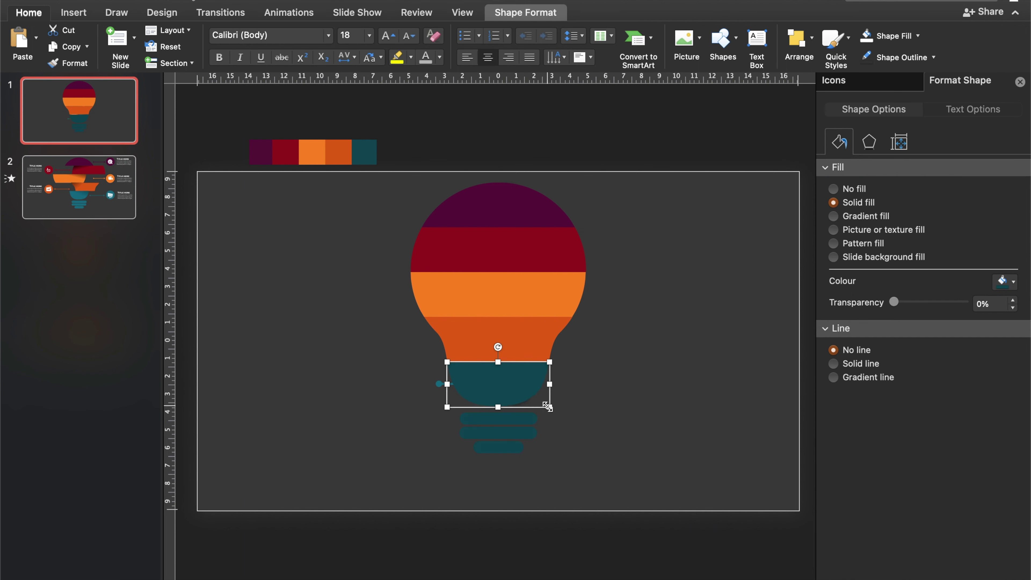
pyautogui.hotkey('ctrl', 'z')
pyautogui.press('Escape')
pyautogui.click(663, 381)
pyautogui.moveTo(663, 382); pyautogui.dragTo(509, 373)
# Step: Delete the leftover connector dot and the colour swatch strip above the slide
pyautogui.click(444, 384)
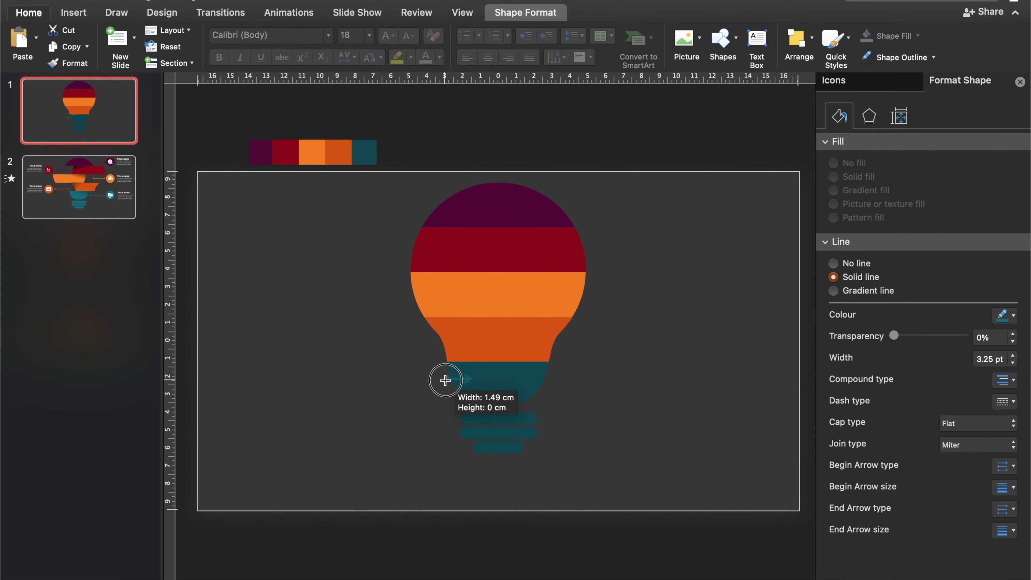
pyautogui.press('Delete')
pyautogui.click(675, 365)
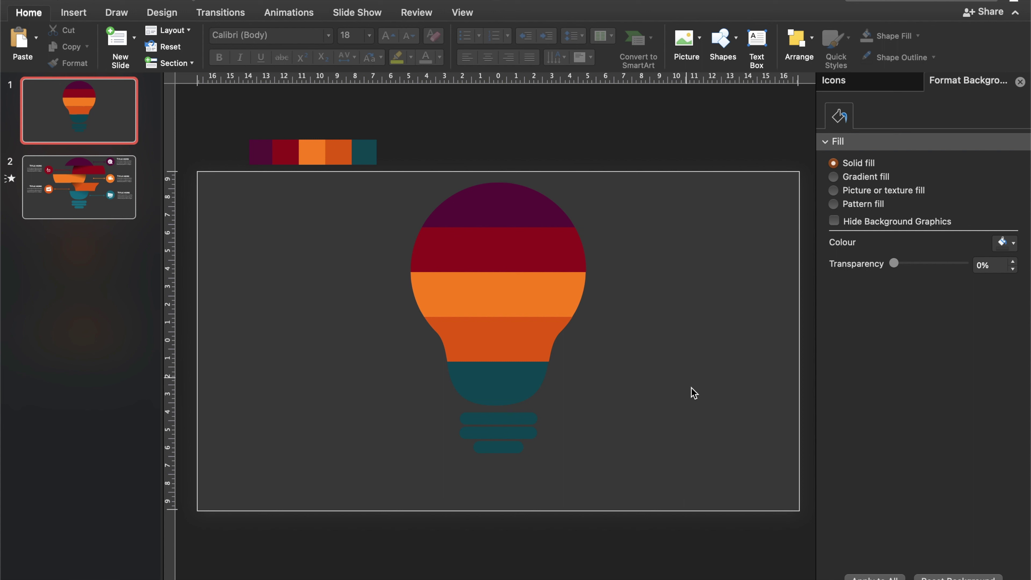
pyautogui.click(362, 154)
pyautogui.press('Delete')
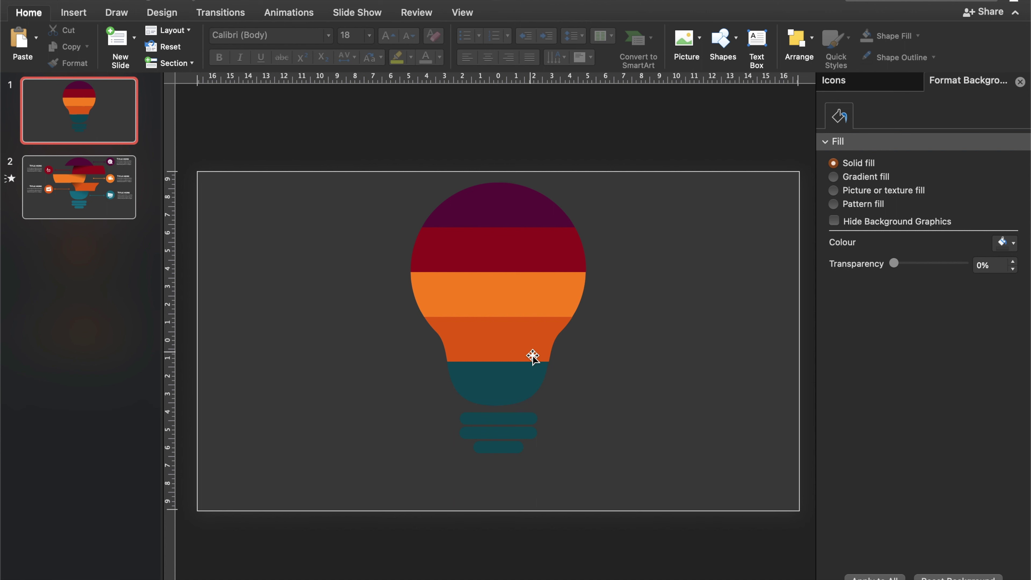
# Step: Play the slideshow from slide 1, stepping through the bulb-to-infographic morph and replaying it
pyautogui.press('super+shift+Return')
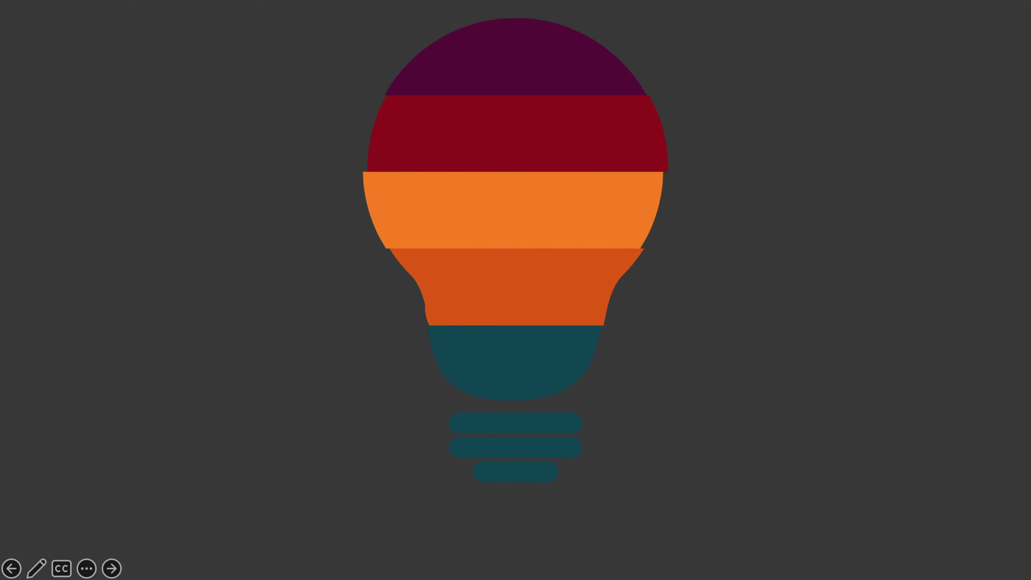
pyautogui.press('Right')
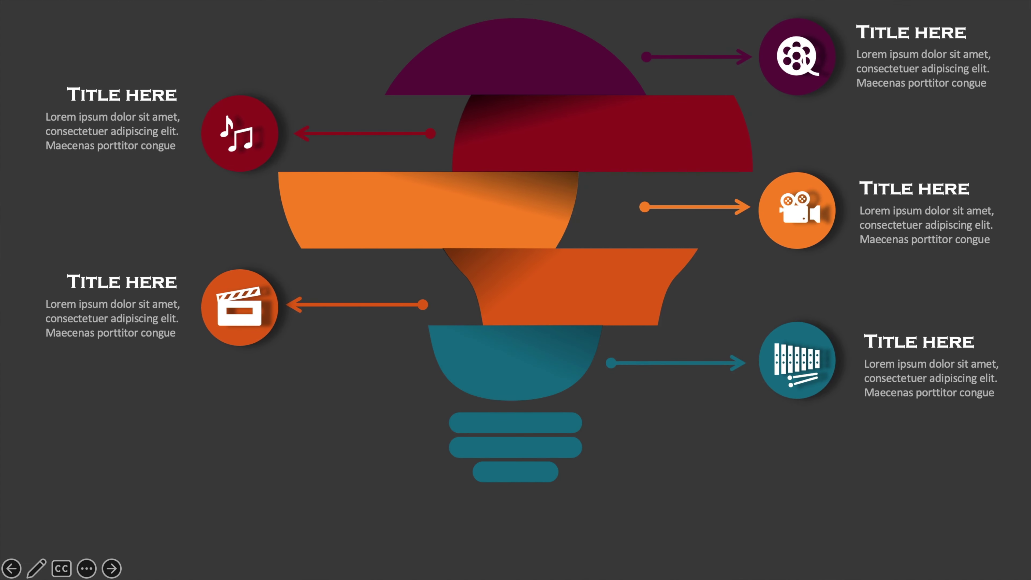
pyautogui.press('Right')
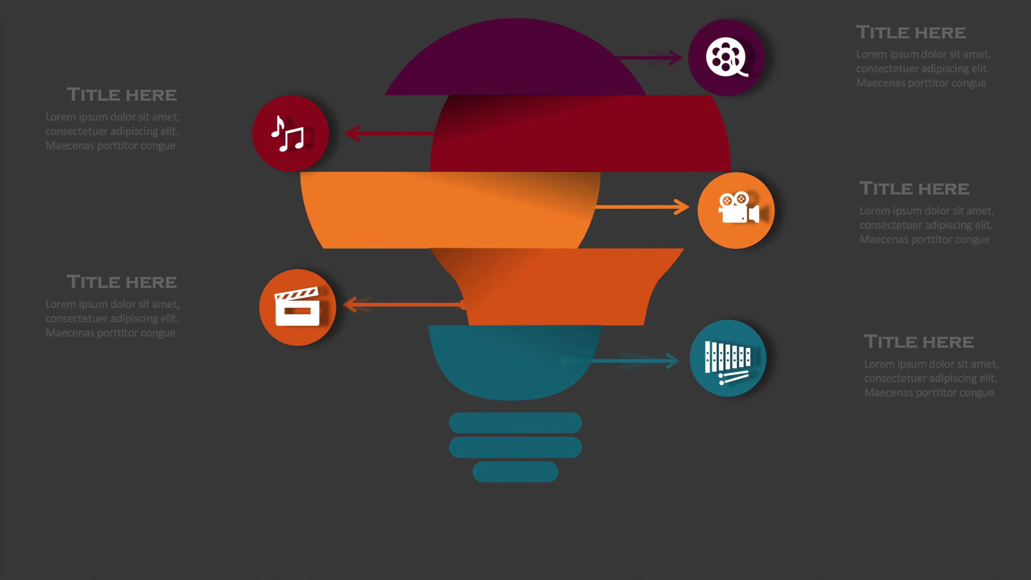
pyautogui.press('Right')
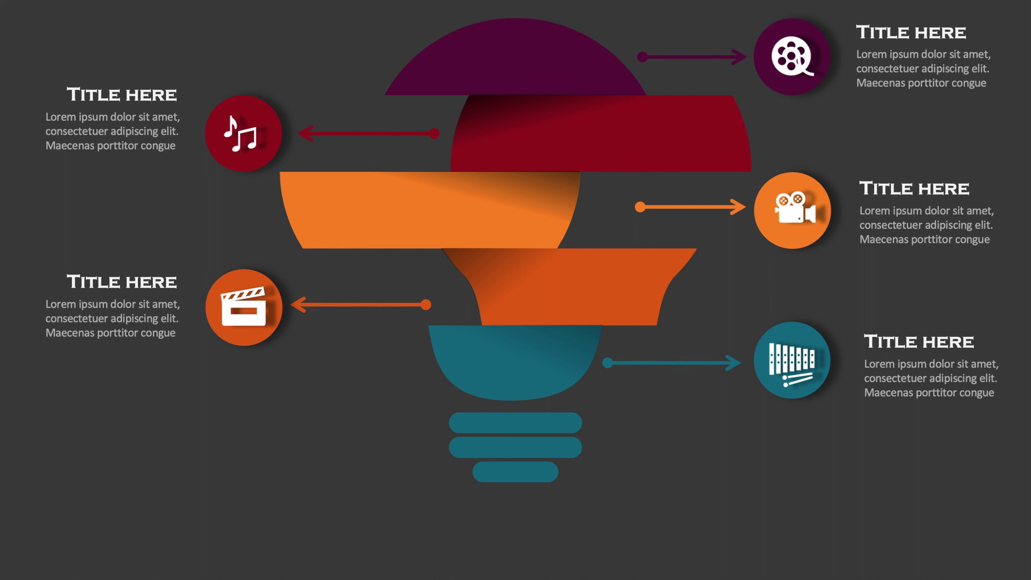